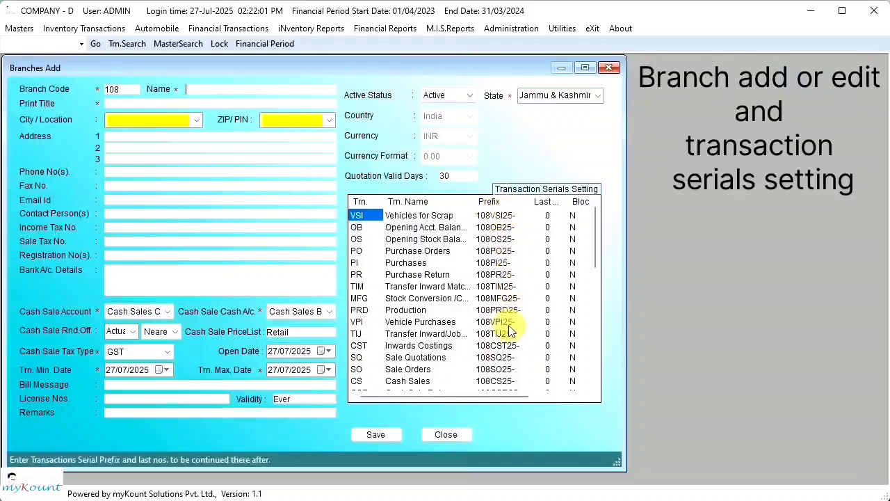
# Step: Set the new branch's code to MUM
pyautogui.click(129, 92)
pyautogui.moveTo(130, 92); pyautogui.dragTo(97, 98)
pyautogui.write('101')
pyautogui.press('Tab')
pyautogui.write('MUM')
pyautogui.press('Tab')
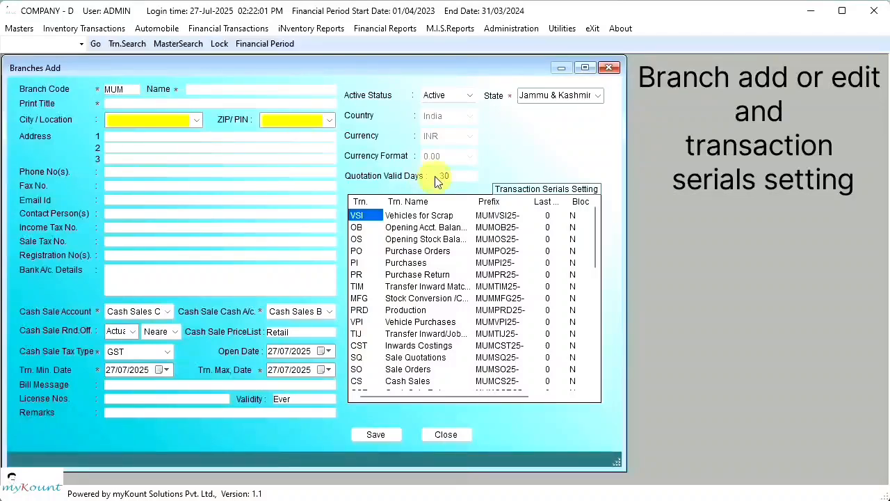
# Step: Set the serial prefix of the Vehicles for Scrap transaction to ABCD25-26
pyautogui.click(498, 216)
pyautogui.write('ABCD25-26')
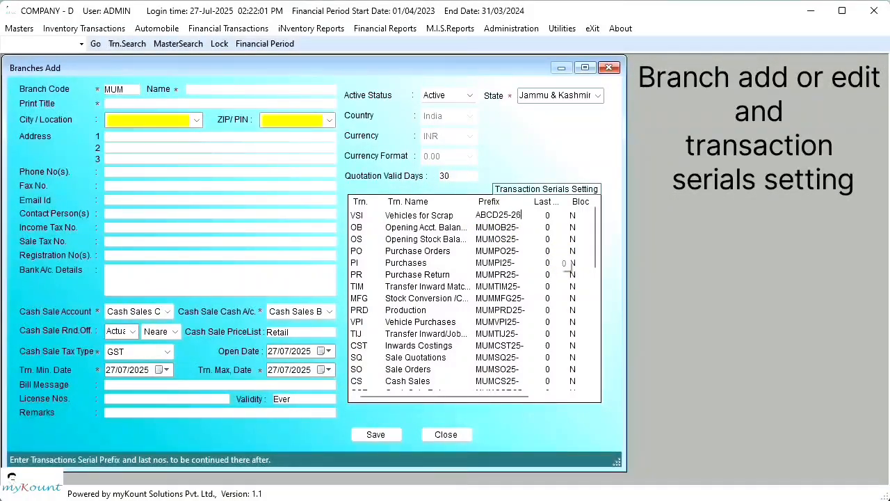
pyautogui.press('Return')
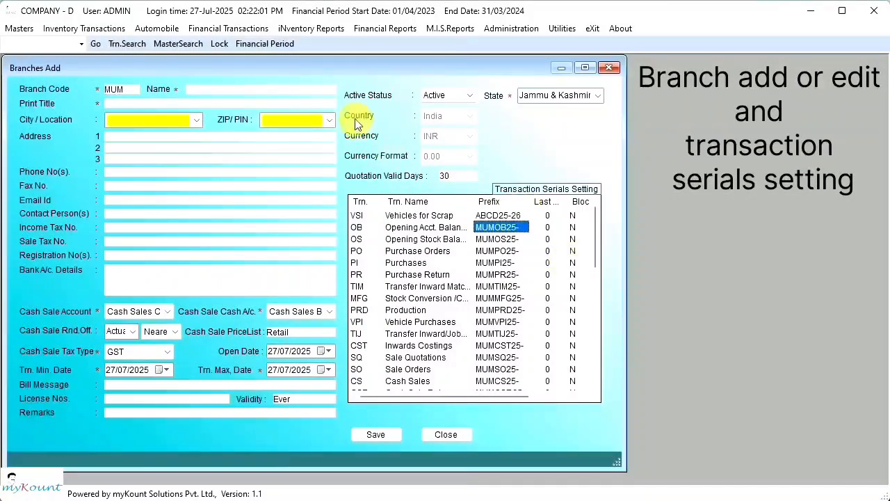
# Step: Enter MUMBAI as the branch name, MYKOUNT SOLUTIONS as the print title and MUMBAI as the city, confirming the city entry
pyautogui.click(301, 91)
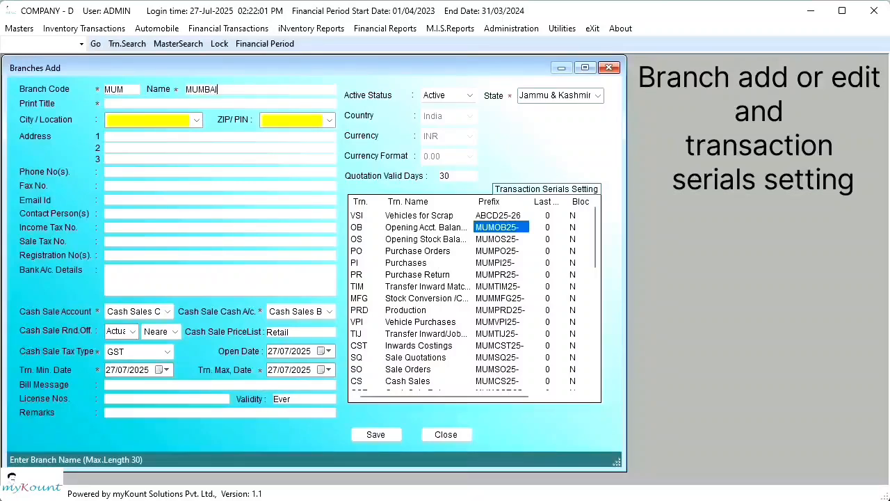
pyautogui.write('MUMBAI')
pyautogui.press('Tab')
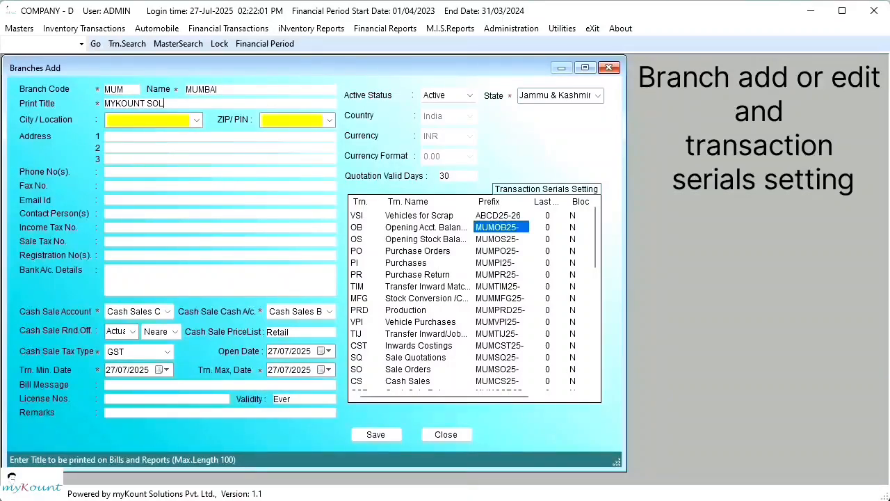
pyautogui.write('MYKOUNT SOLUTIONS')
pyautogui.press('Tab')
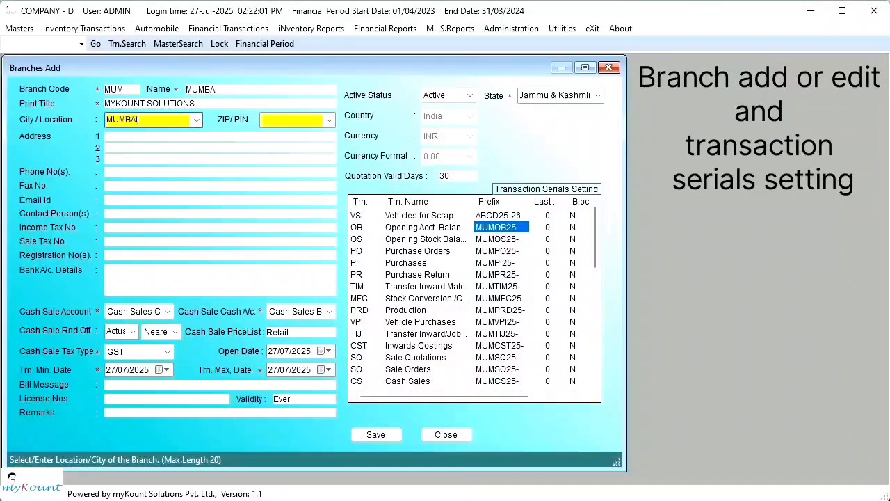
pyautogui.write('MUMBAI')
pyautogui.press('Tab')
pyautogui.click(497, 323)
pyautogui.click(498, 323)
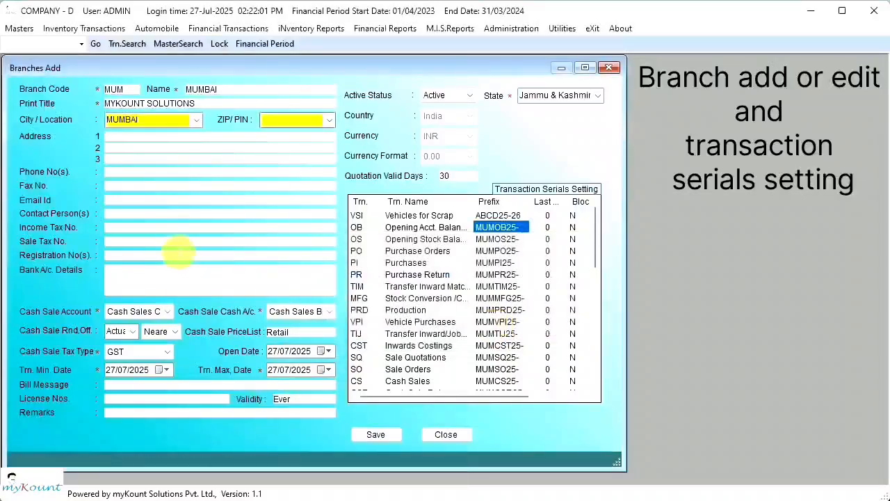
# Step: Fill in the tax and registration fields: PAN NUMBER for income tax, GST NUMBER for sale tax and CIN for registration
pyautogui.click(108, 229)
pyautogui.write('PAN NUMB')
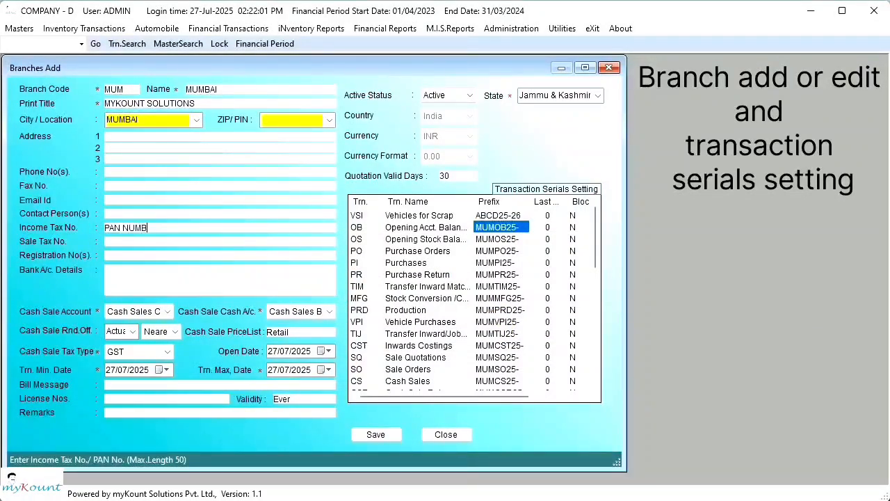
pyautogui.write('ER')
pyautogui.press('Tab')
pyautogui.write('GST NUMBER')
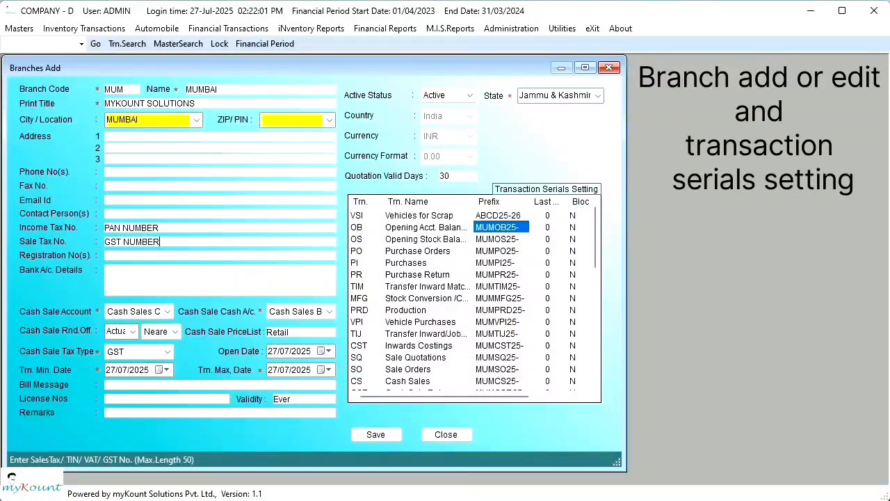
pyautogui.press('Tab')
pyautogui.write('CIN')
pyautogui.press('Tab')
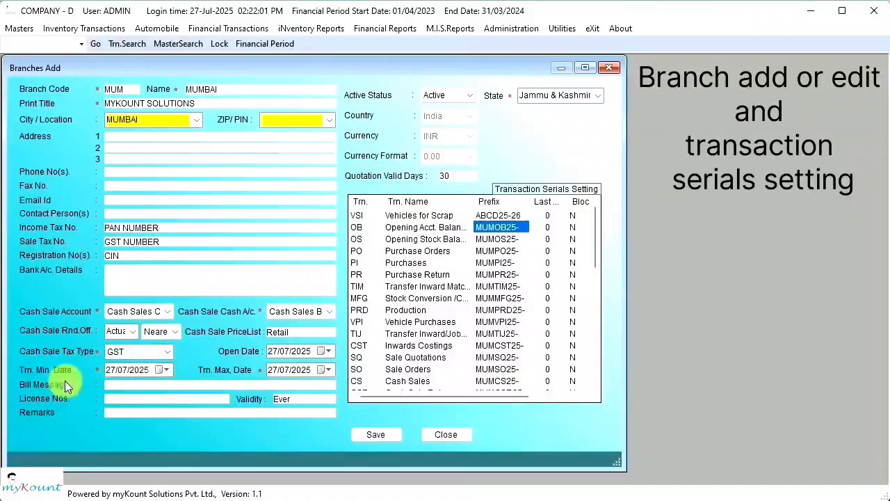
# Step: Set the branch's transaction date range from 01/04/2025 to 31/12/2030
pyautogui.click(117, 371)
pyautogui.write('04')
pyautogui.press('Tab')
pyautogui.write('31')
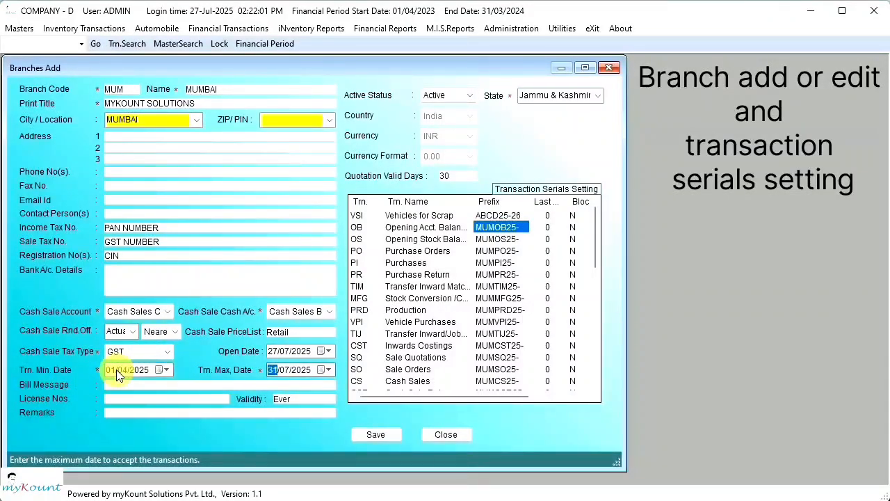
pyautogui.press('Tab')
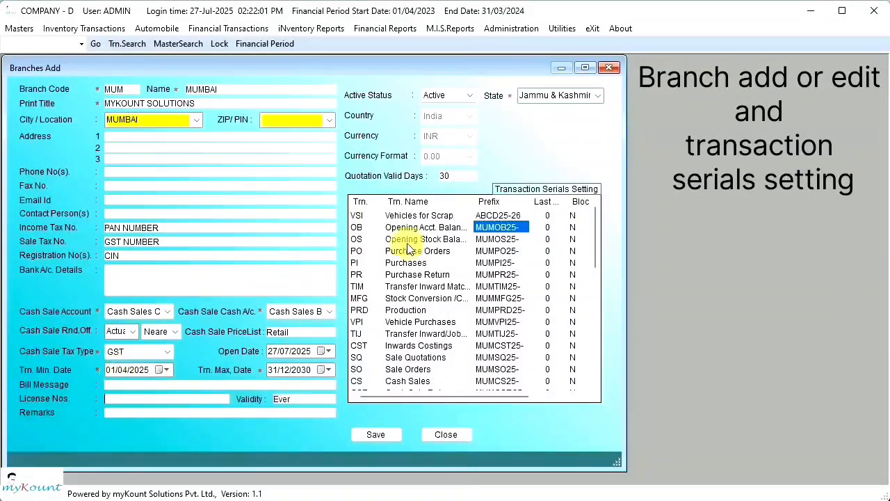
# Step: Set the branch's state to Maharashtra and save the new branch, confirming the save
pyautogui.click(592, 96)
pyautogui.write('MAdhya Pradesh')
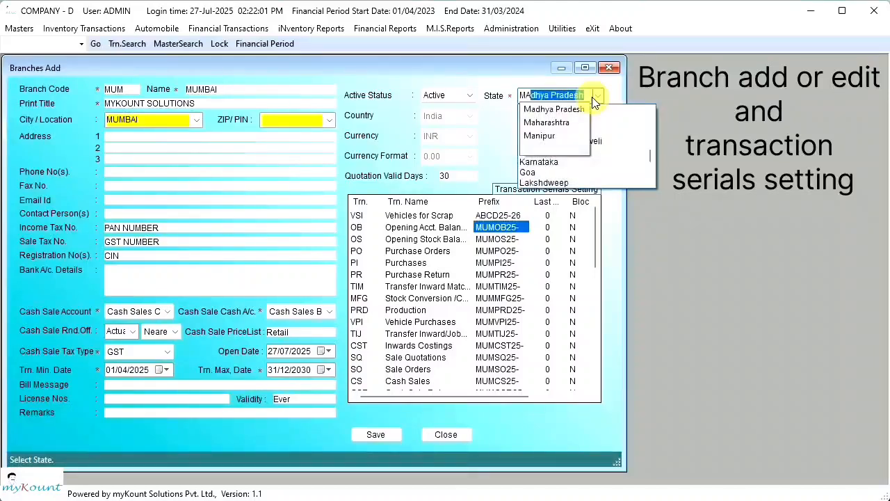
pyautogui.press('Down')
pyautogui.press('Down')
pyautogui.press('Tab')
pyautogui.click(375, 435)
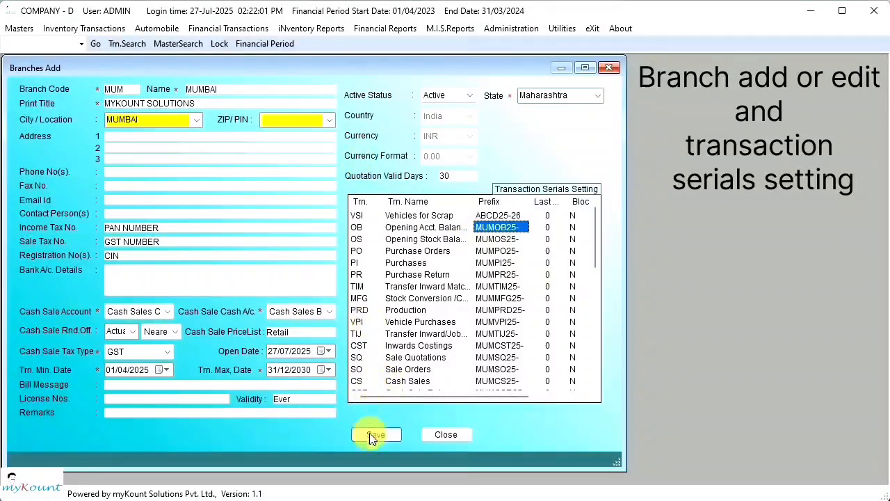
pyautogui.click(480, 318)
pyautogui.click(538, 322)
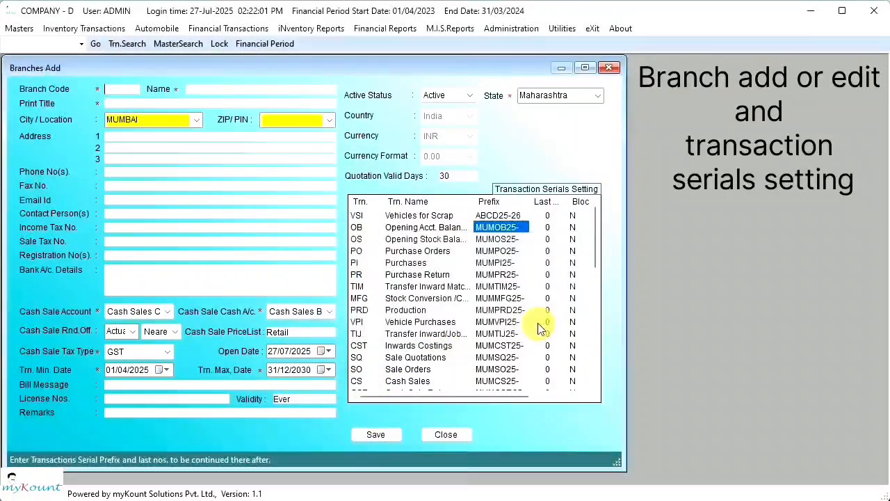
# Step: Switch the financial period to FY2024-25 and close the branch creation form
pyautogui.click(283, 45)
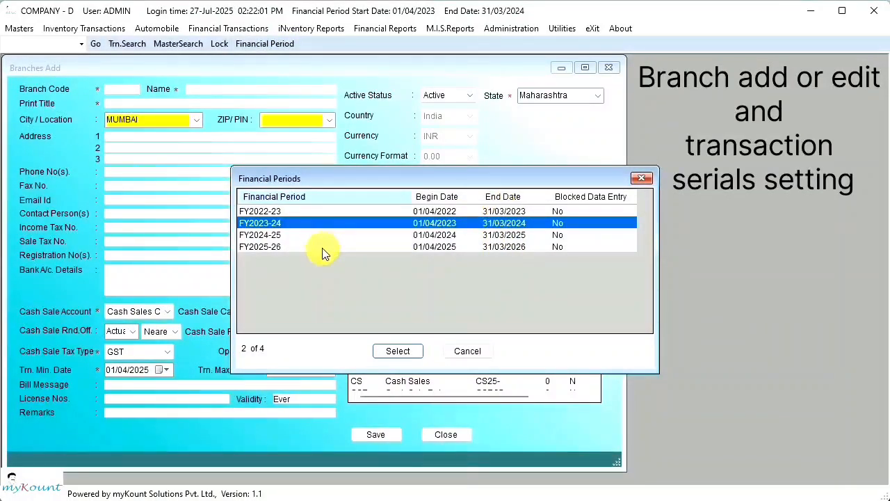
pyautogui.click(307, 238)
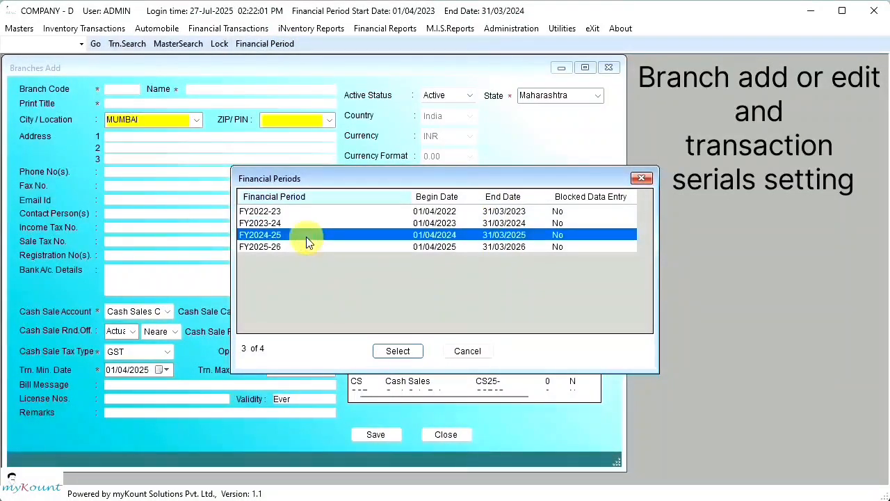
pyautogui.click(398, 351)
pyautogui.click(609, 68)
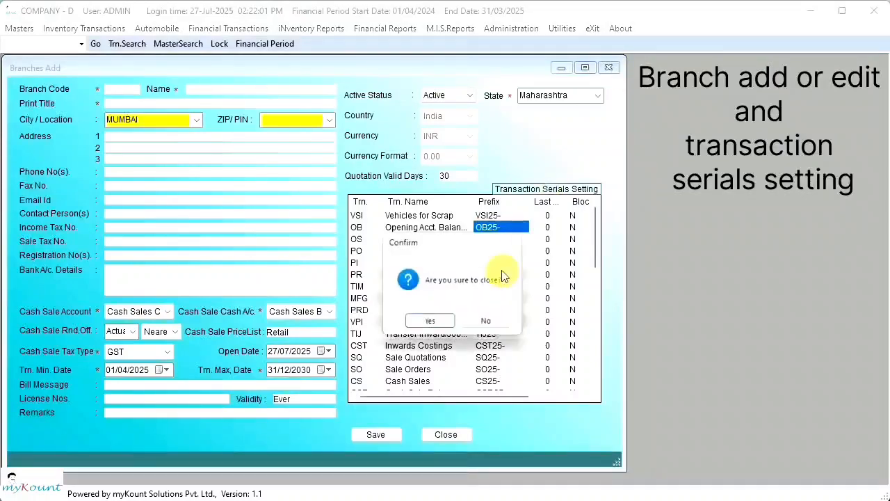
pyautogui.click(426, 322)
# Step: Open the branch editing form for branch HED and accept the forced power edit
pyautogui.click(19, 27)
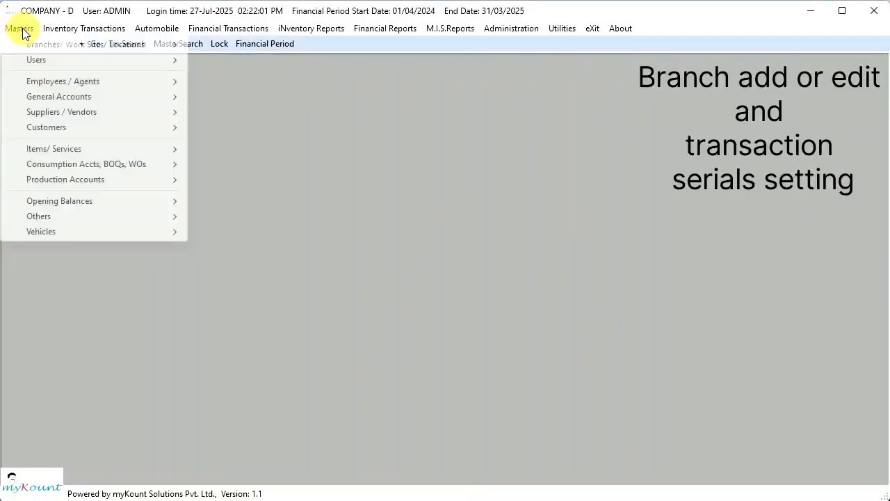
pyautogui.moveTo(61, 47)
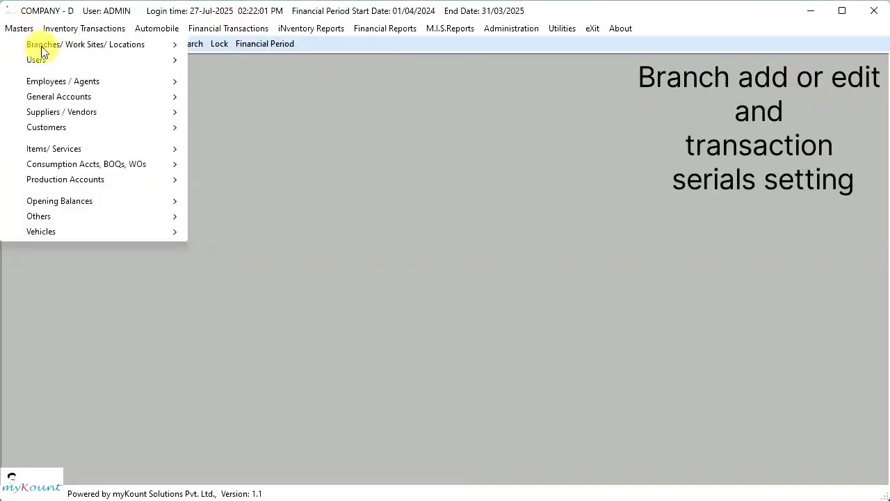
pyautogui.moveTo(228, 49)
pyautogui.click(399, 60)
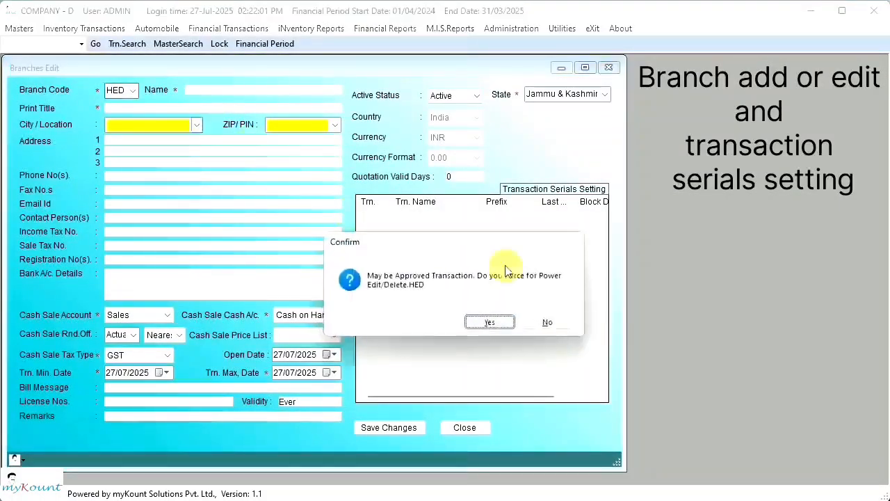
pyautogui.click(487, 323)
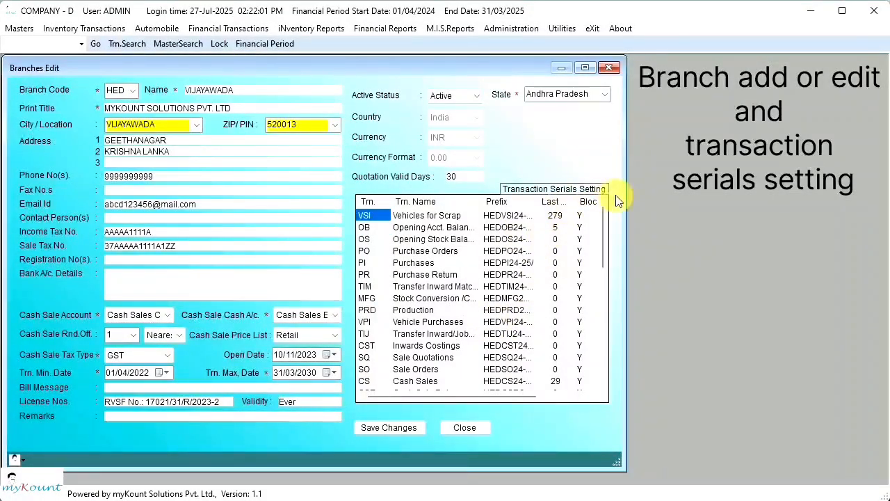
# Step: Widen the form and the serials table columns to examine the full prefixes and last numbers of the transactions
pyautogui.moveTo(629, 195); pyautogui.dragTo(682, 196)
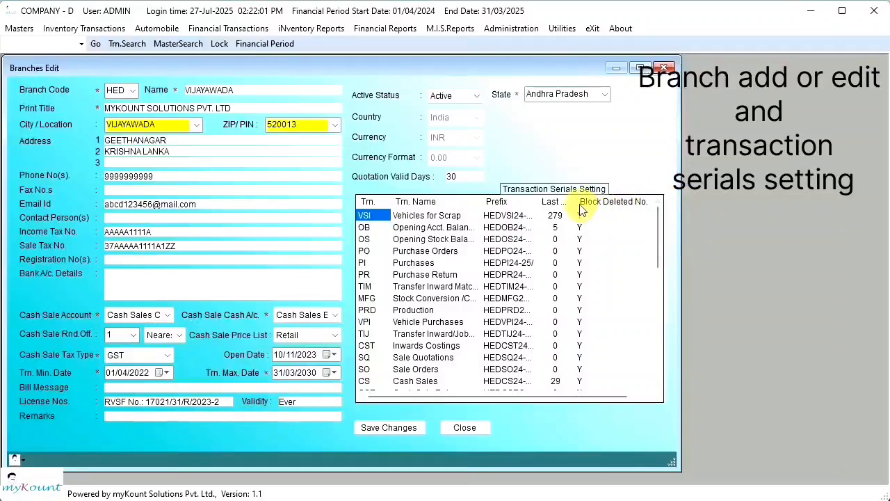
pyautogui.moveTo(580, 202); pyautogui.dragTo(555, 204)
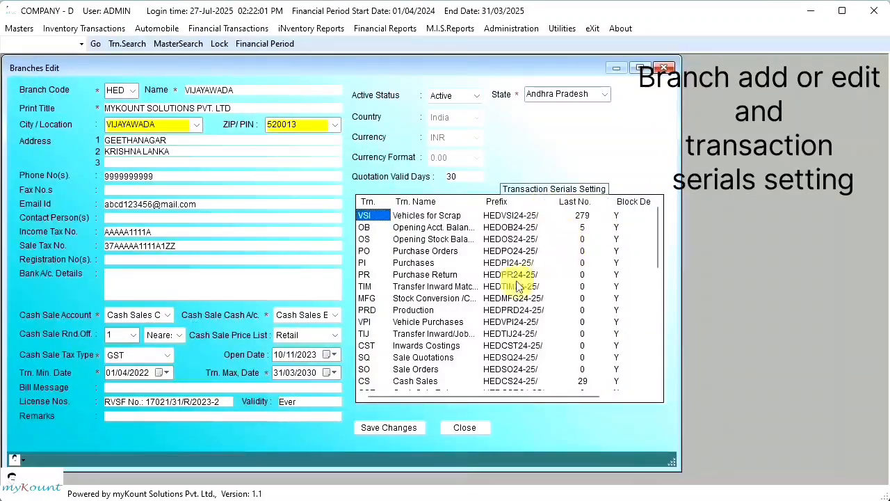
pyautogui.click(518, 285)
pyautogui.moveTo(657, 232)
pyautogui.mouseDown()
pyautogui.moveTo(654, 340)
pyautogui.moveTo(652, 223)
pyautogui.mouseUp()
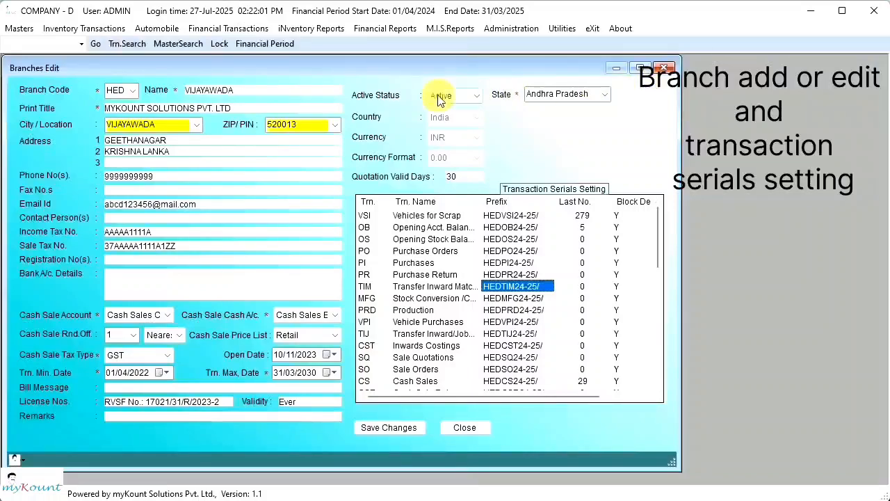
pyautogui.click(588, 217)
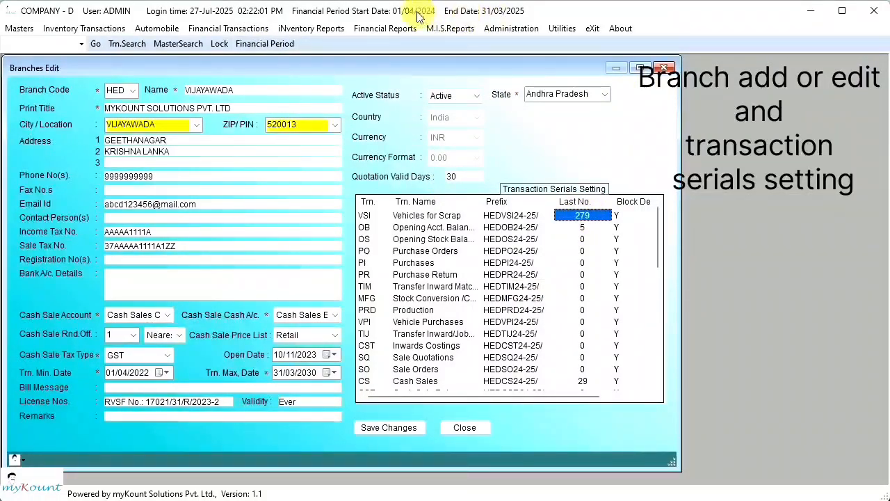
# Step: Switch the financial period to FY2023-24 and accept the forced power edit of branch HED
pyautogui.click(276, 45)
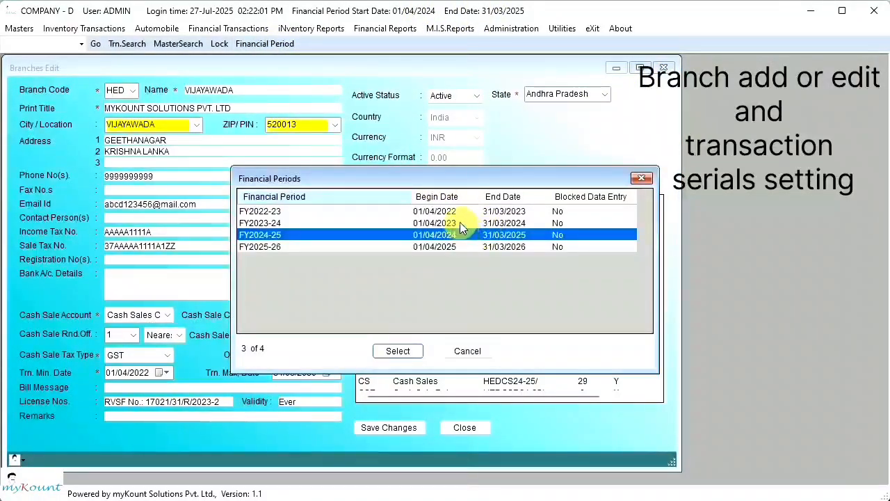
pyautogui.click(460, 222)
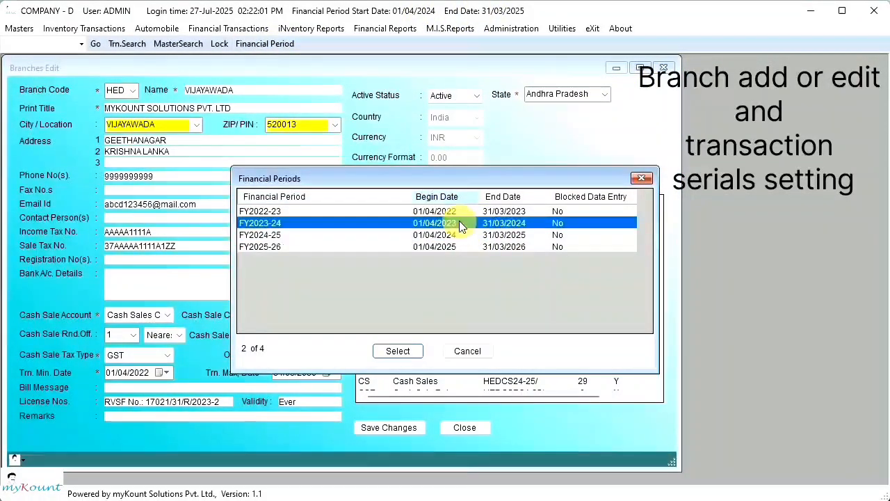
pyautogui.click(398, 351)
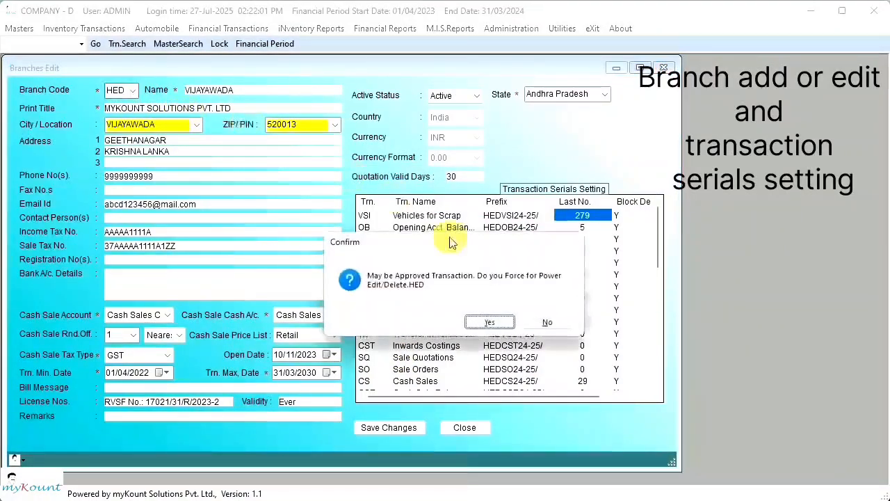
pyautogui.click(490, 322)
# Step: Examine the prefixes and last numbers throughout branch HED's transaction serials for FY2023-24
pyautogui.scroll(-3, 604, 278)
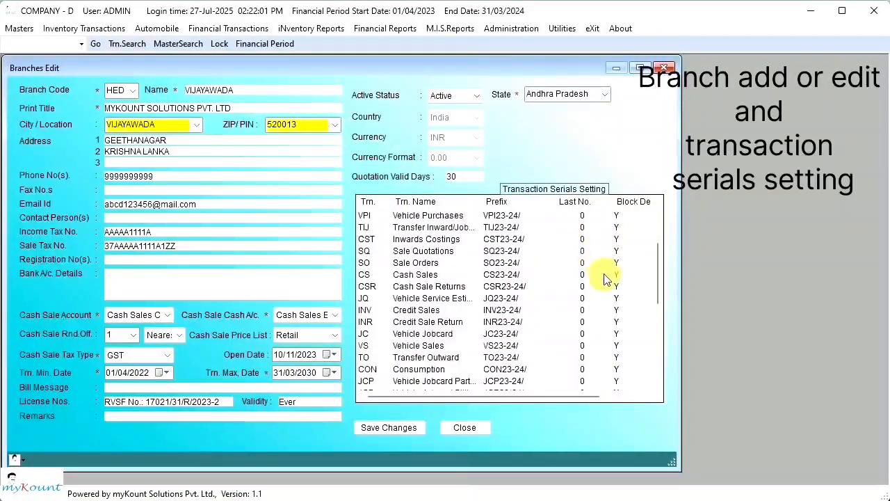
pyautogui.scroll(-3, 604, 278)
pyautogui.click(583, 309)
pyautogui.scroll(2, 659, 281)
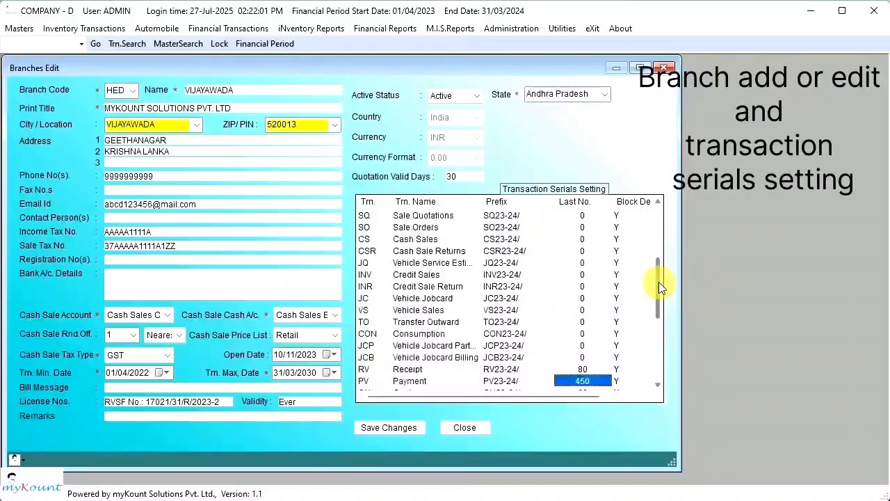
pyautogui.scroll(5, 659, 282)
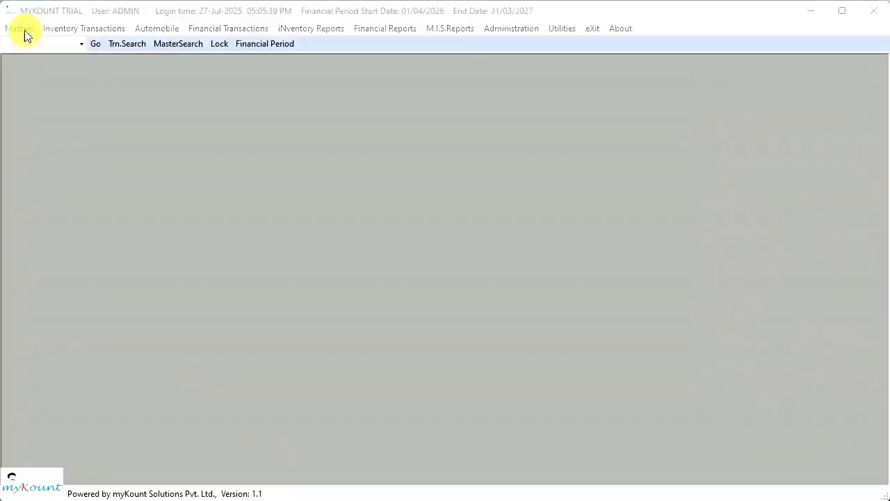
# Step: Start a new user record with the user ID USER1 and enter the user's password
pyautogui.click(20, 28)
pyautogui.moveTo(37, 59)
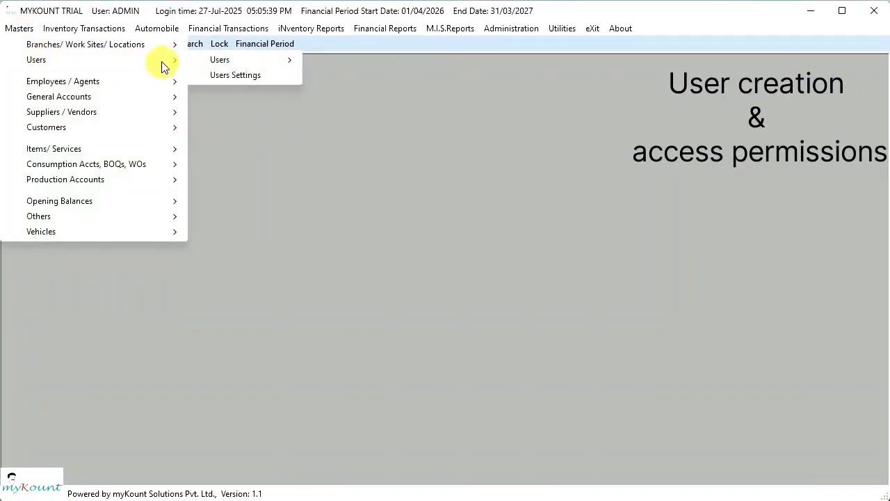
pyautogui.moveTo(216, 62)
pyautogui.click(331, 60)
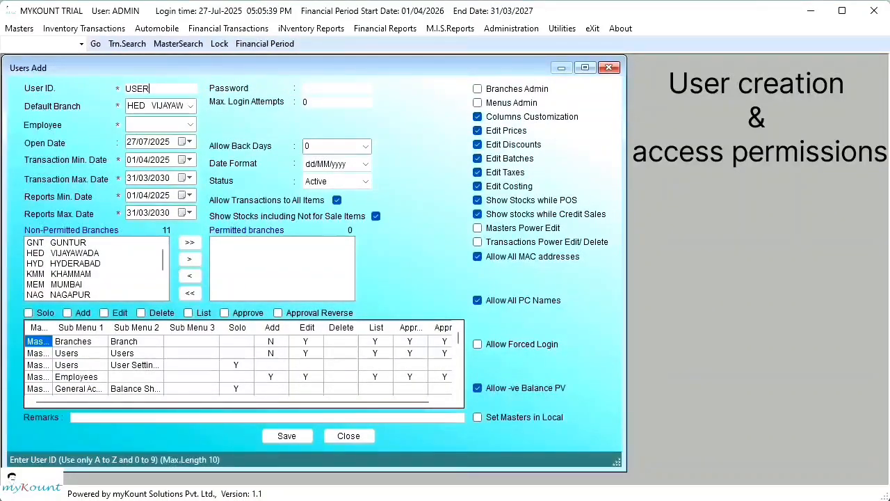
pyautogui.press('Tab')
pyautogui.write('*****')
pyautogui.press('Tab')
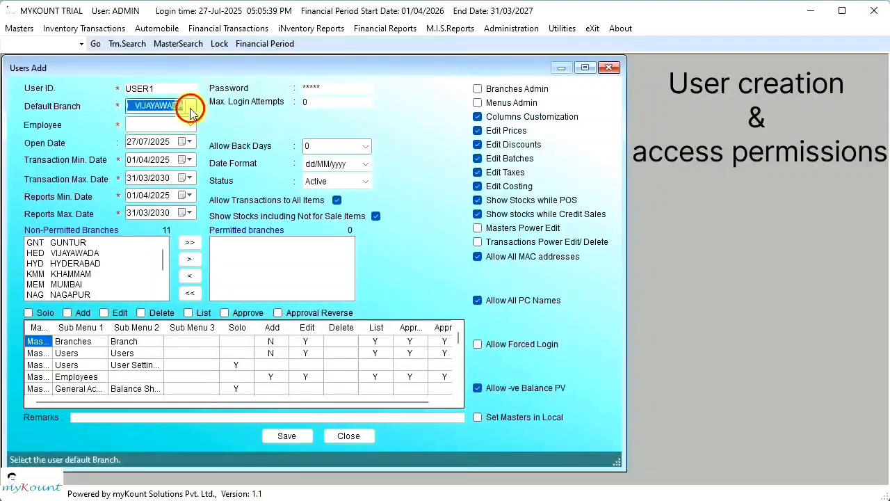
# Step: Set the user's default branch to MEM MUMBAI and assign employee E0002 to the user ID
pyautogui.click(191, 107)
pyautogui.click(178, 151)
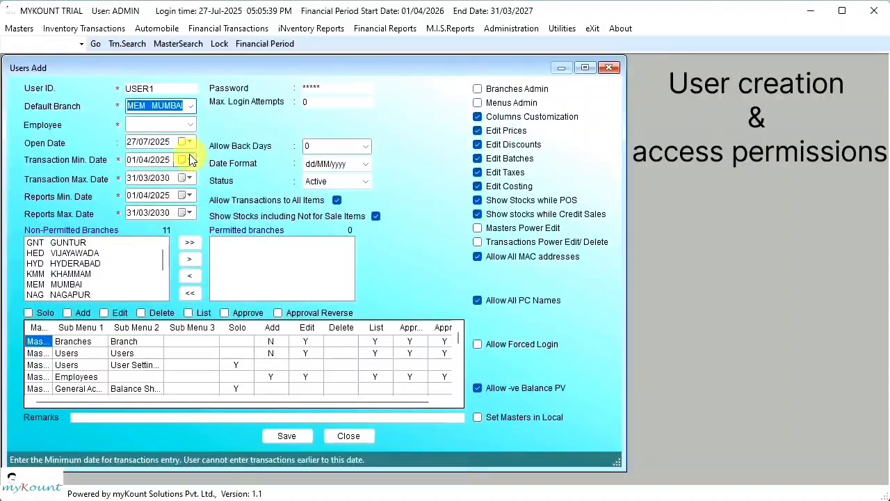
pyautogui.click(190, 124)
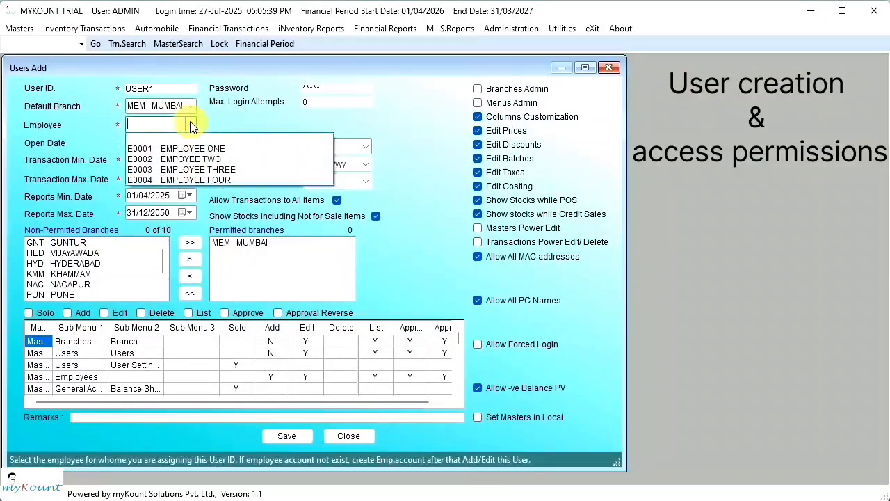
pyautogui.click(208, 159)
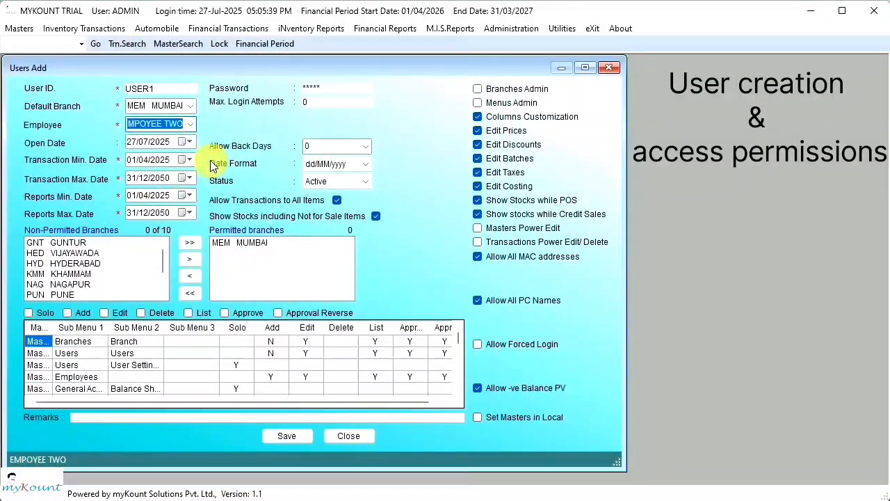
# Step: Add the branches NAG NAGAPUR, PUN PUNE and SHO SHOLAPUR to the user's permitted branches
pyautogui.click(115, 264)
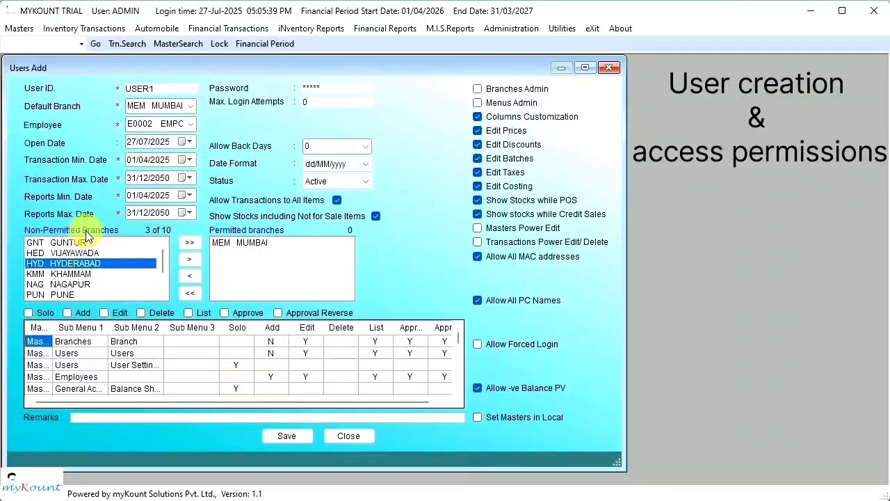
pyautogui.click(240, 242)
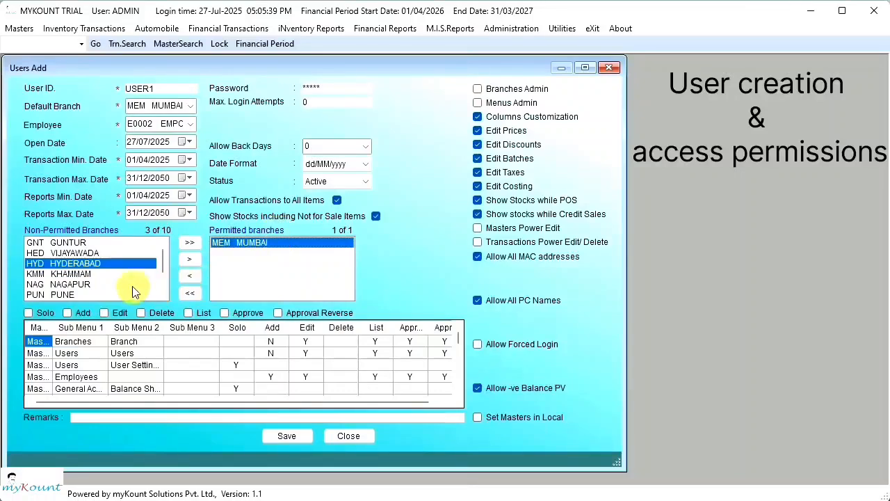
pyautogui.click(168, 93)
pyautogui.moveTo(164, 264); pyautogui.dragTo(165, 274)
pyautogui.click(91, 253)
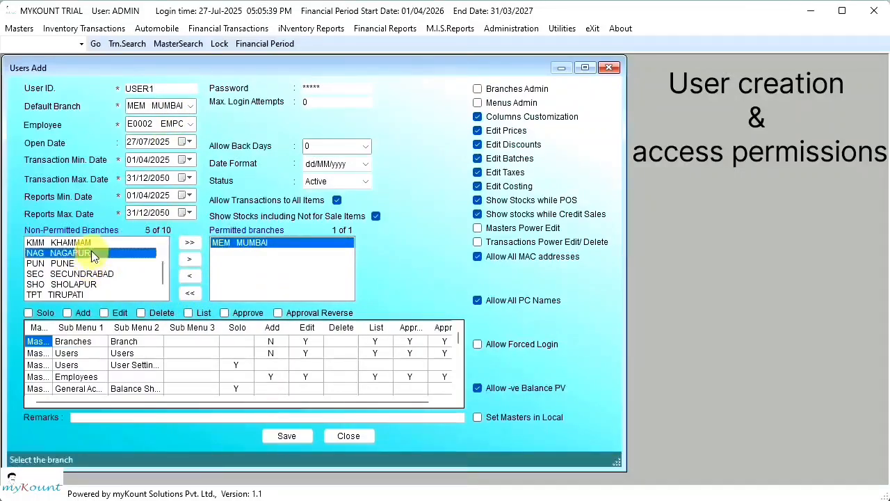
pyautogui.click(192, 261)
pyautogui.click(191, 261)
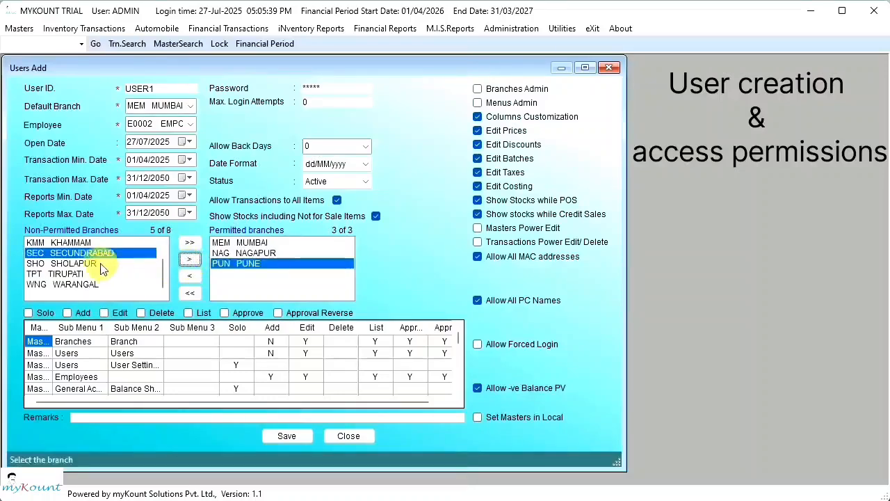
pyautogui.click(87, 263)
pyautogui.click(191, 260)
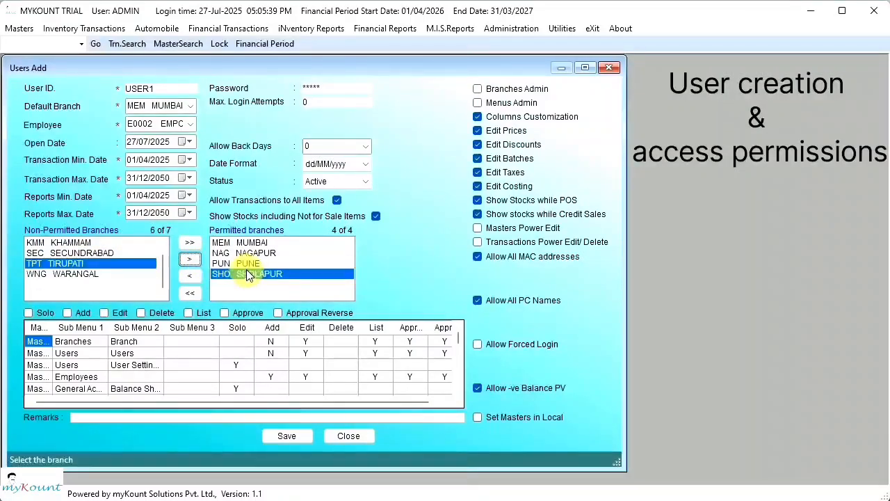
# Step: Go through the user's permitted branches one by one to review them
pyautogui.click(262, 275)
pyautogui.click(259, 253)
pyautogui.click(266, 242)
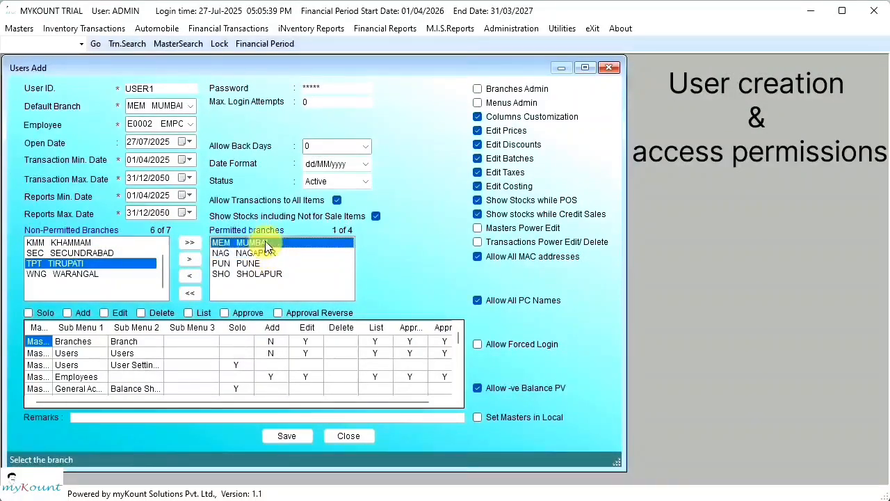
pyautogui.click(266, 253)
pyautogui.click(265, 263)
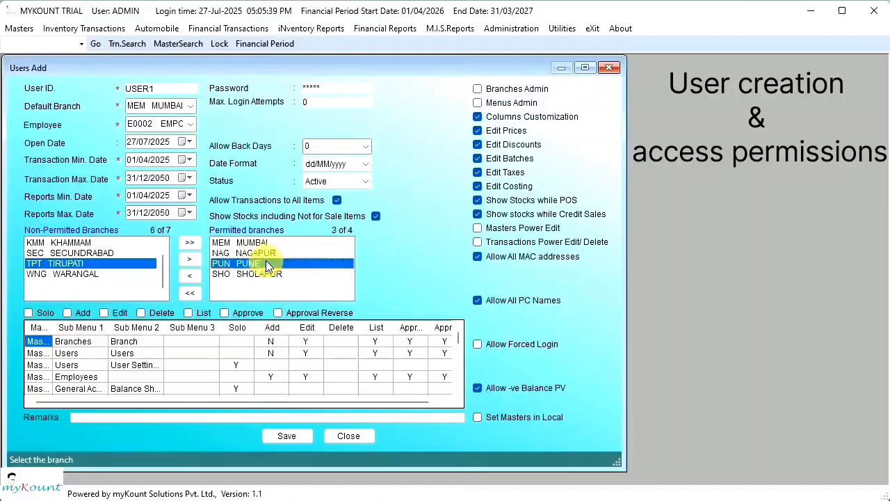
pyautogui.click(263, 273)
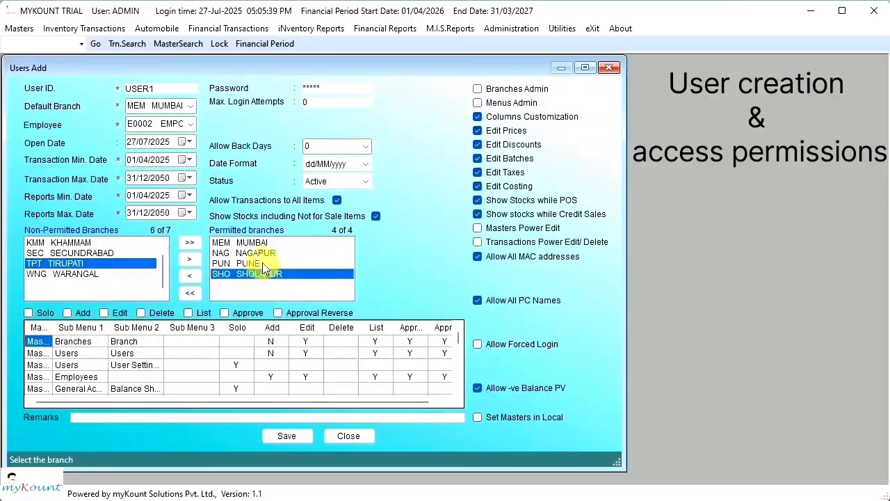
# Step: Clear the permitted branches list and grant the user access to all branches with the Branches Admin option
pyautogui.click(188, 245)
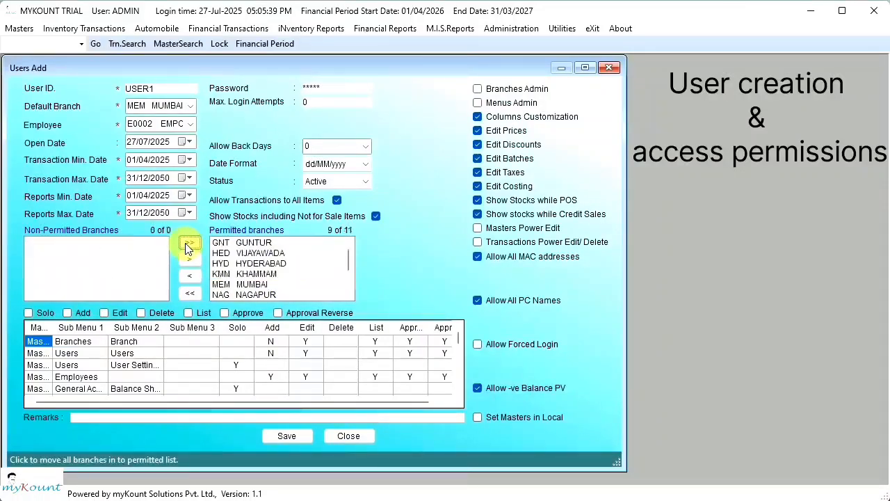
pyautogui.click(190, 292)
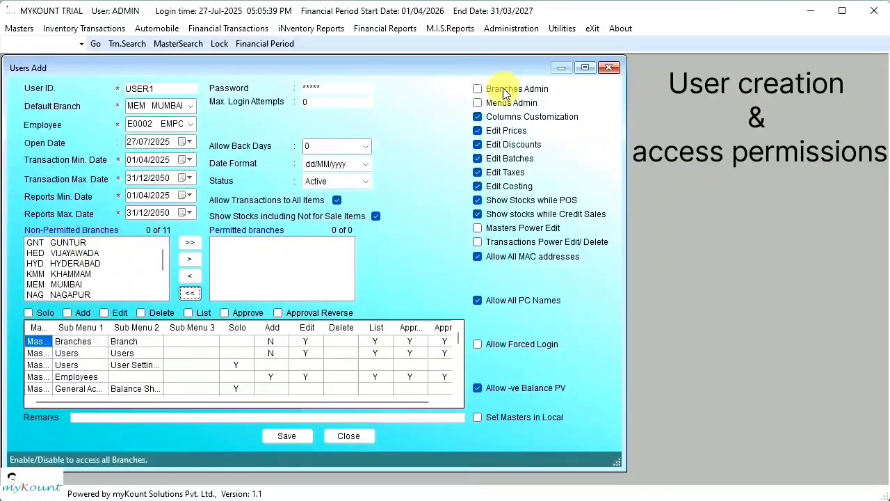
pyautogui.click(478, 91)
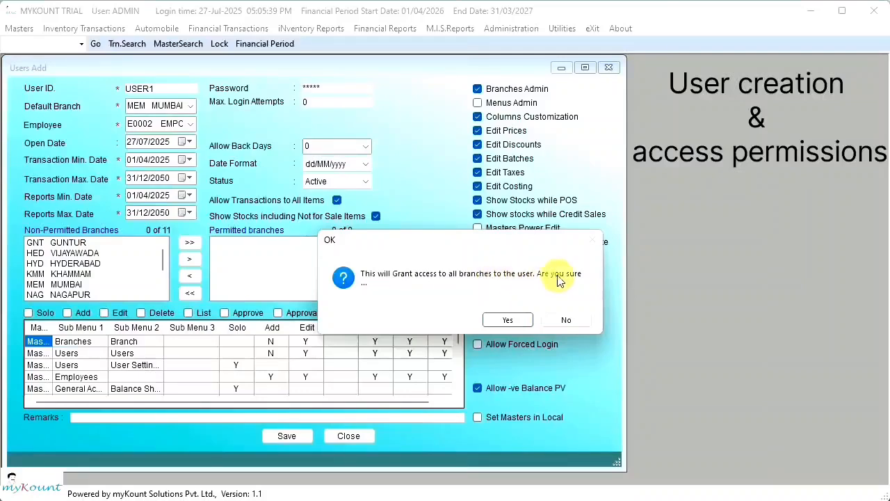
pyautogui.click(512, 322)
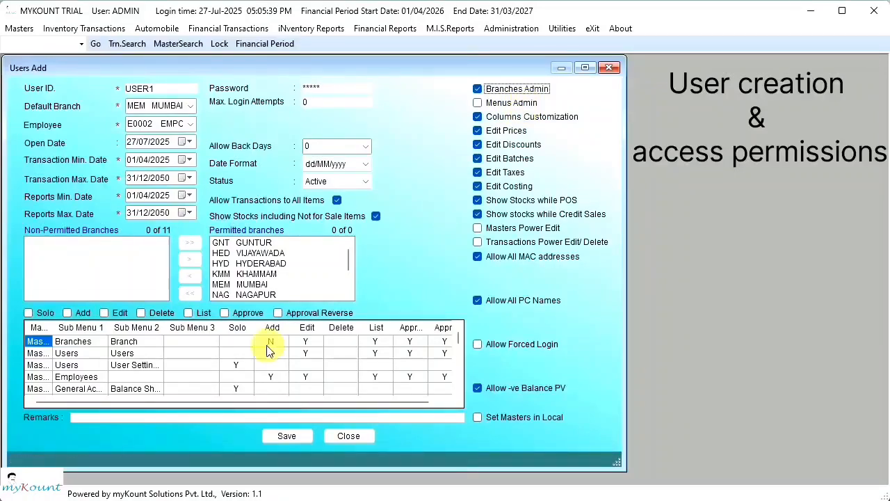
# Step: Enable Menus Admin for the user and disable it again to set all menu permissions to N
pyautogui.click(479, 103)
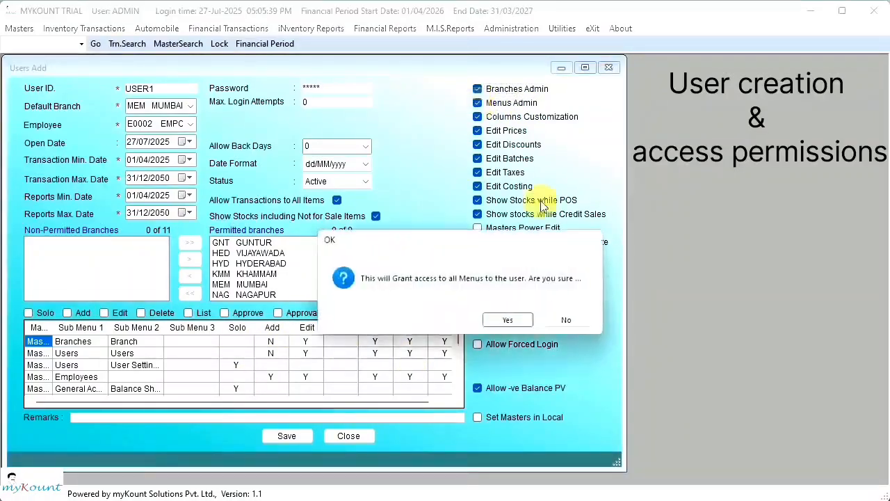
pyautogui.click(510, 320)
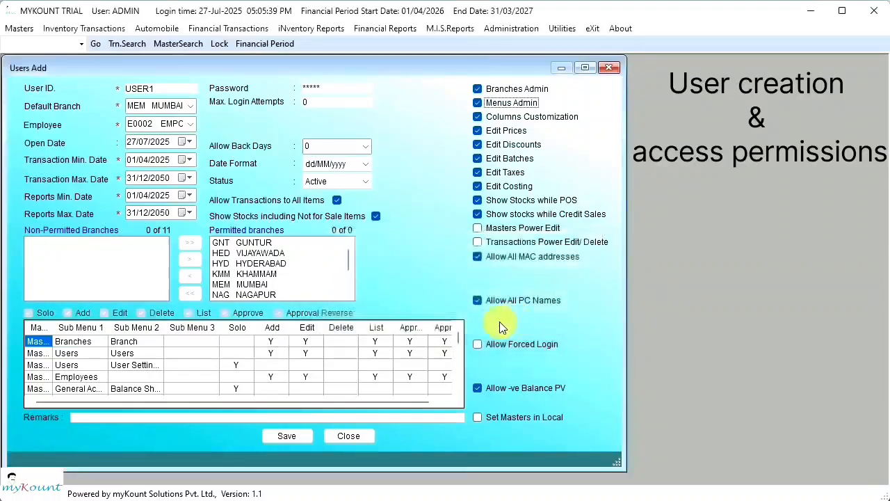
pyautogui.click(478, 103)
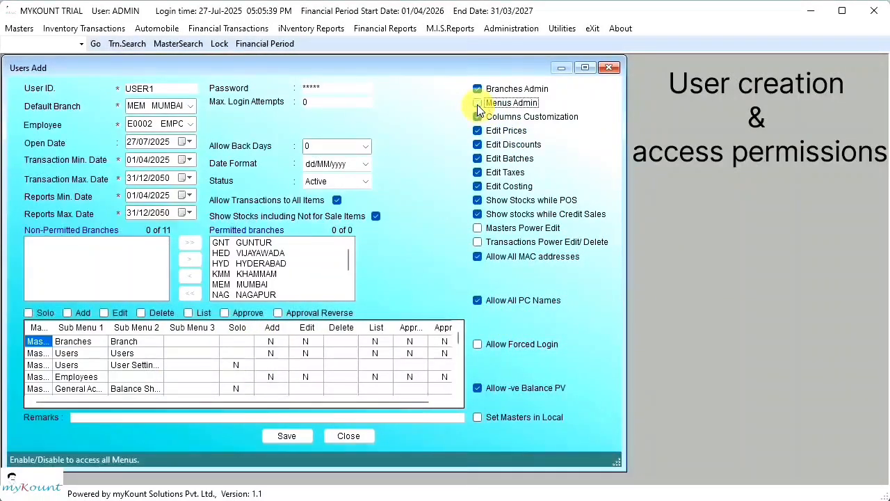
# Step: Set the add, edit, delete, list, approve and approval reverse permissions for Purchases to Y
pyautogui.scroll(-5, 174, 359)
pyautogui.click(139, 388)
pyautogui.press('Right')
pyautogui.press('Right')
pyautogui.press('Right')
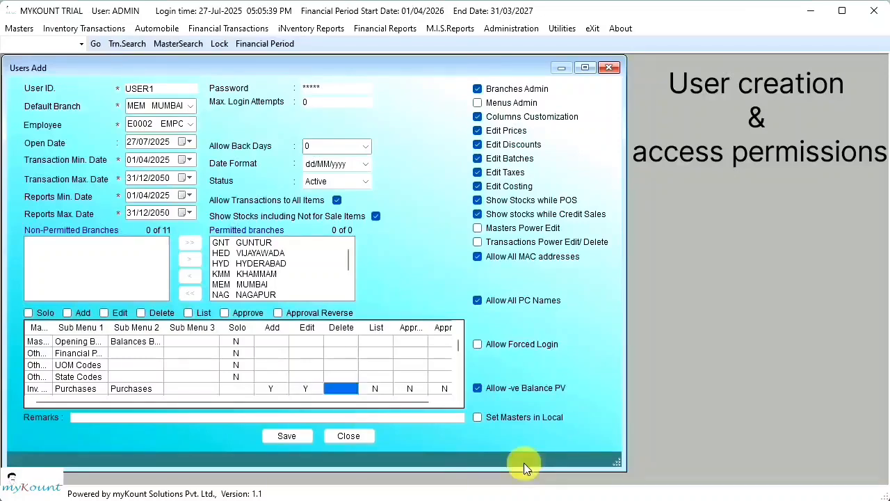
pyautogui.write('y')
pyautogui.press('Right')
pyautogui.write('y')
pyautogui.press('Right')
pyautogui.write('y')
pyautogui.press('Right')
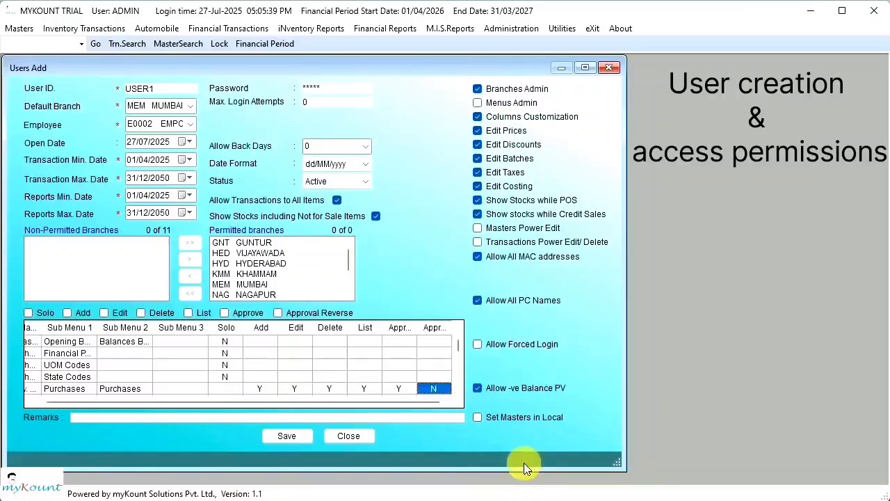
# Step: Set all of the user's permissions for the Cash Sale menu to Y
pyautogui.press('Down')
pyautogui.press('Left')
pyautogui.press('Left')
pyautogui.press('Left')
pyautogui.press('Left')
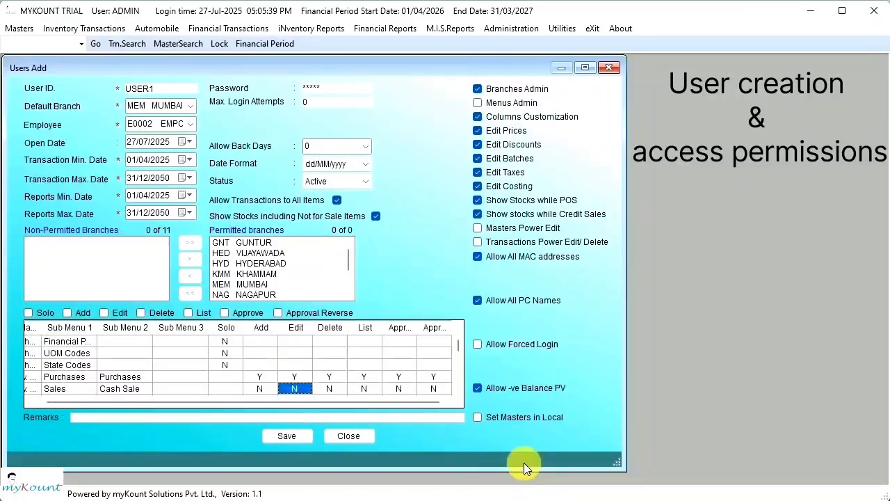
pyautogui.press('Right')
pyautogui.write('y')
pyautogui.press('Right')
pyautogui.write('y')
pyautogui.press('Right')
pyautogui.write('y')
pyautogui.press('Right')
pyautogui.press('y')
# Step: Set all of the user's permissions for the Credit Sale menu to Y
pyautogui.press('Down')
pyautogui.press('Left')
pyautogui.press('Left')
pyautogui.press('Left')
pyautogui.press('Left')
pyautogui.press('Left')
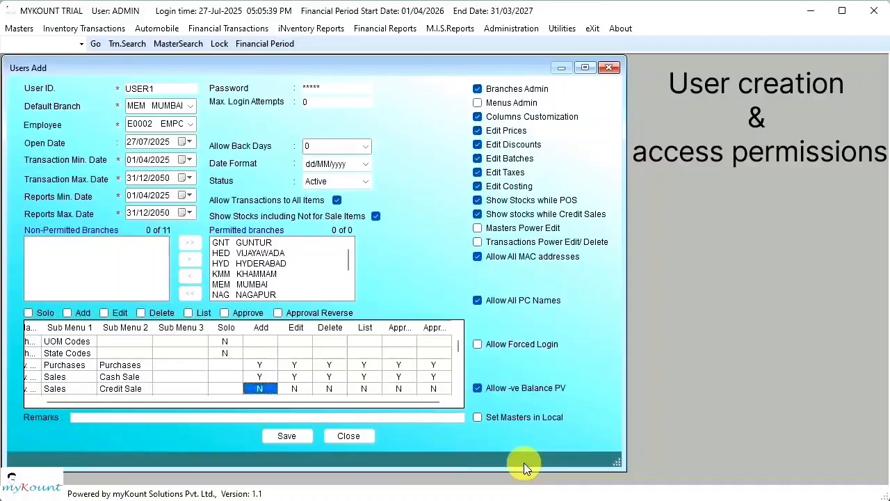
pyautogui.write('y')
pyautogui.press('Right')
pyautogui.write('y')
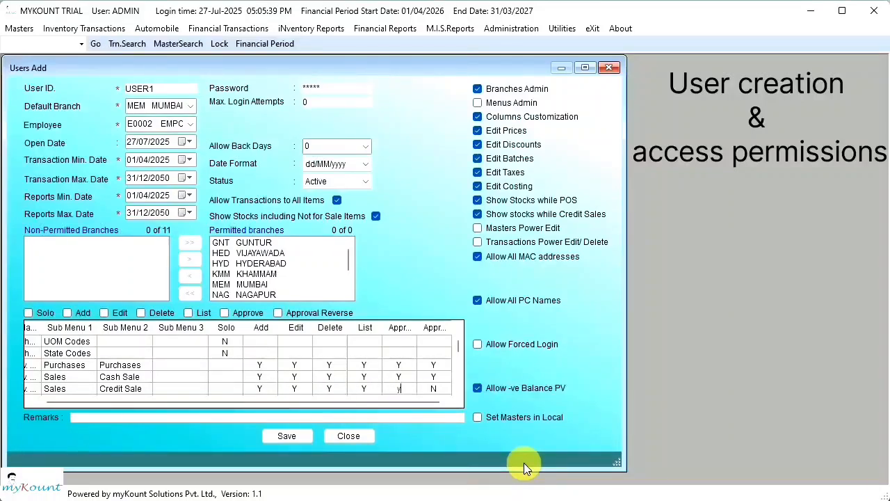
pyautogui.press('Right')
pyautogui.write('y')
# Step: Set the Delete permission to N for Credit Sale, Cash Sale and Purchases
pyautogui.press('Left')
pyautogui.press('Left')
pyautogui.press('Left')
pyautogui.click(76, 28)
pyautogui.moveTo(83, 44)
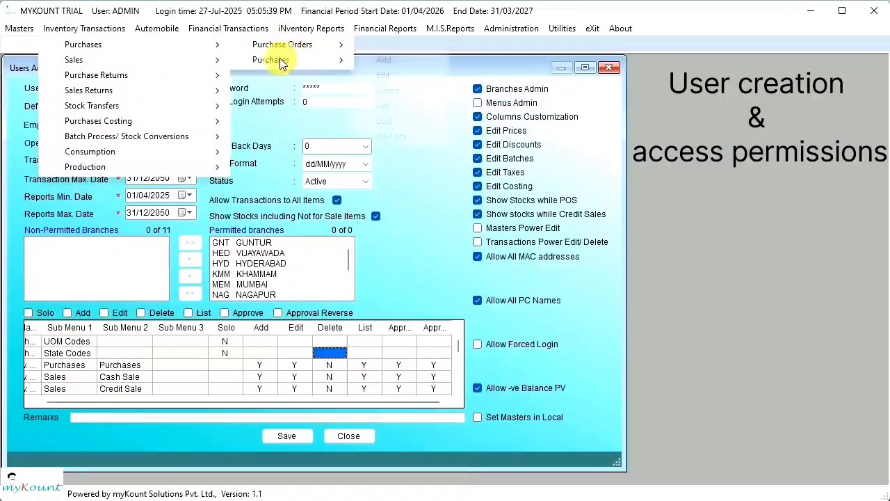
pyautogui.moveTo(278, 60)
pyautogui.click(396, 209)
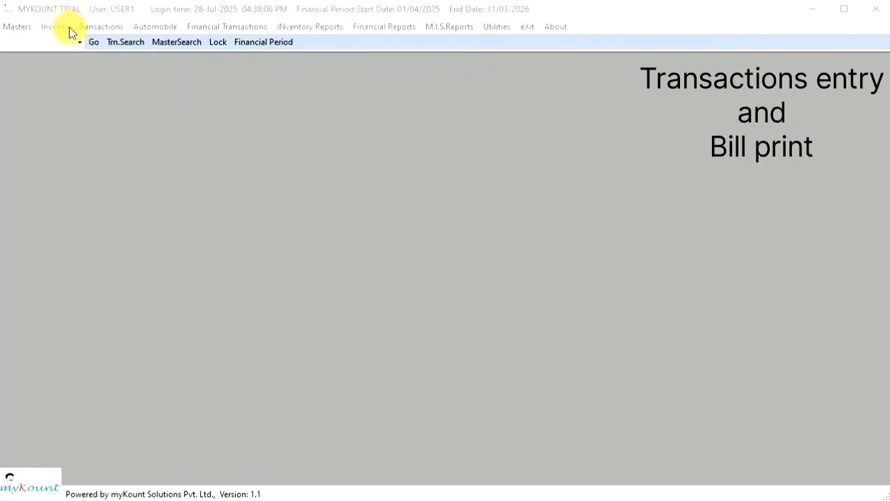
# Step: Start a new credit sale entry as USER1 for branch MUM MUMBAI
pyautogui.click(69, 30)
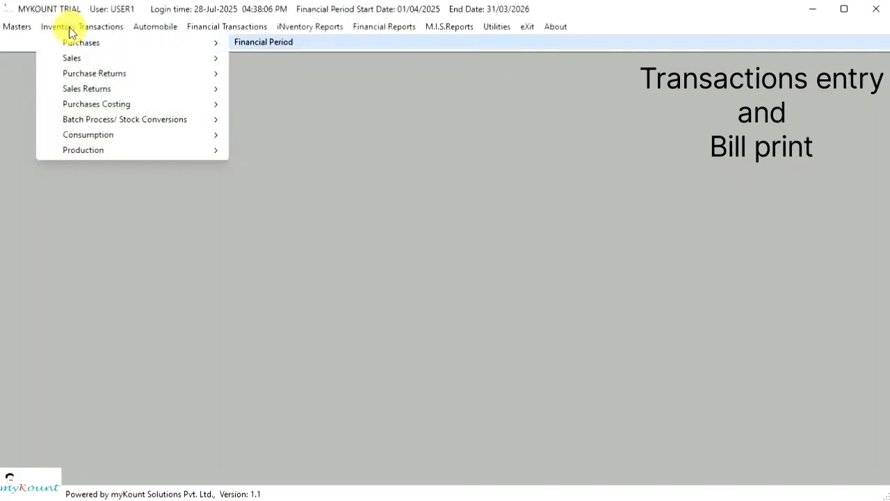
pyautogui.click(89, 61)
pyautogui.click(302, 74)
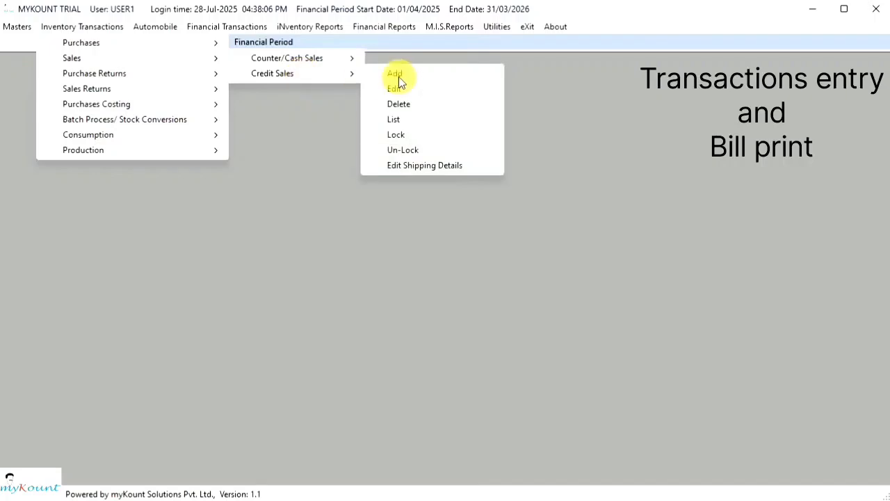
pyautogui.click(407, 76)
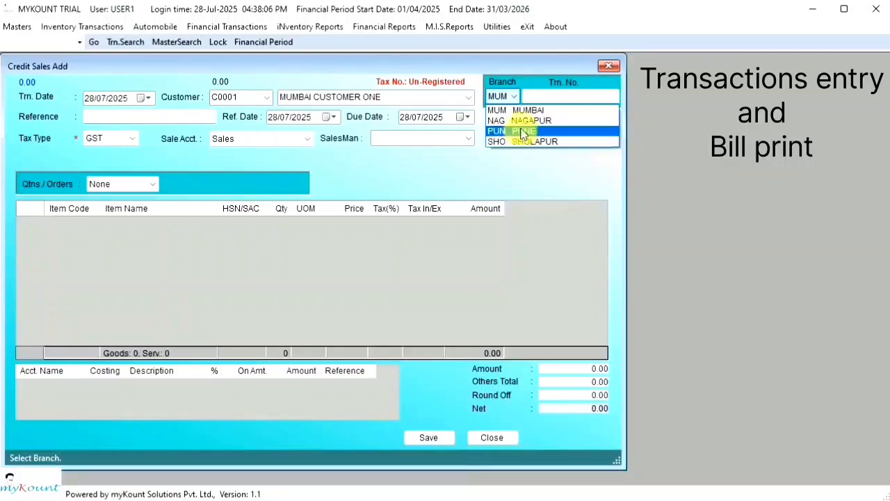
pyautogui.click(520, 110)
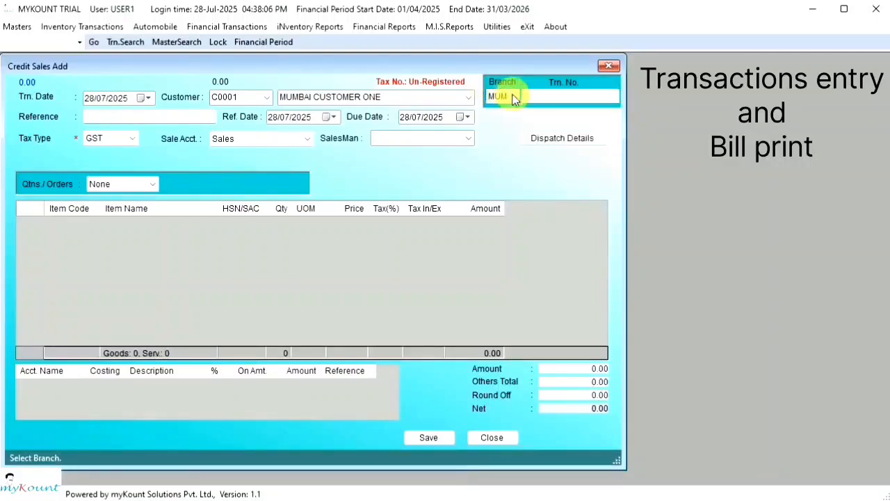
# Step: Switch the credit sale to branch SHO SHOLAPUR and check that branch's customers
pyautogui.click(517, 101)
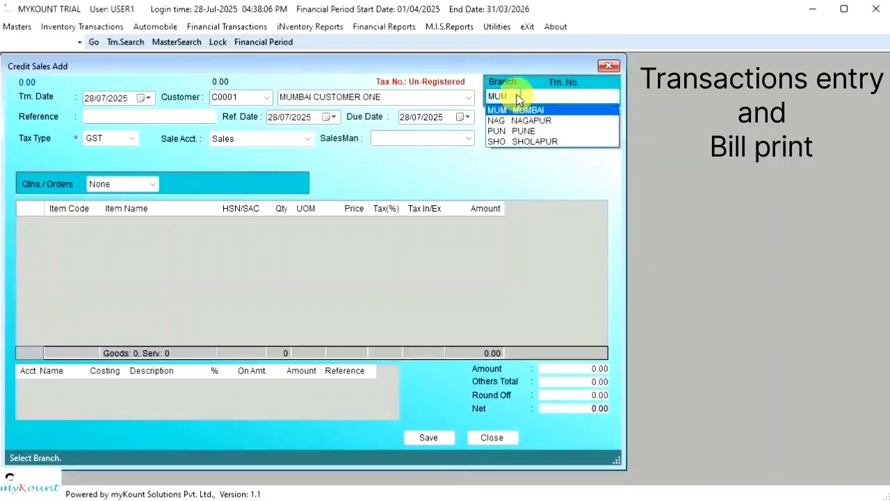
pyautogui.click(521, 141)
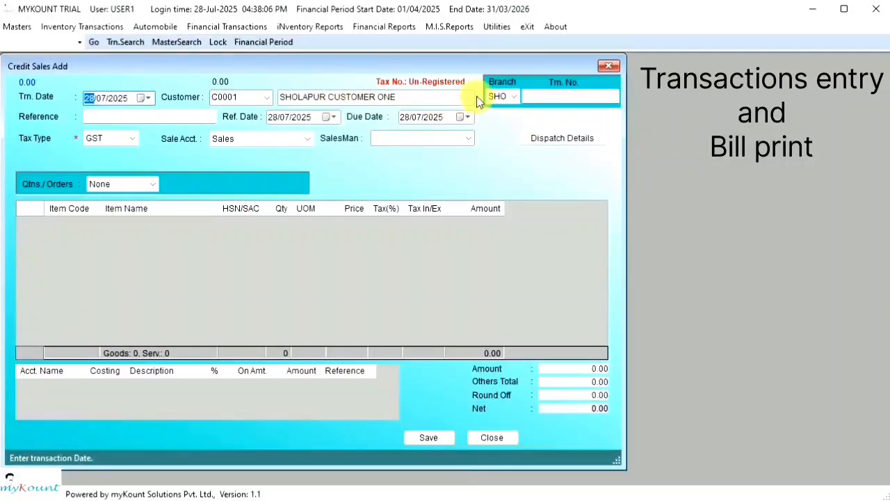
pyautogui.click(471, 98)
pyautogui.click(509, 95)
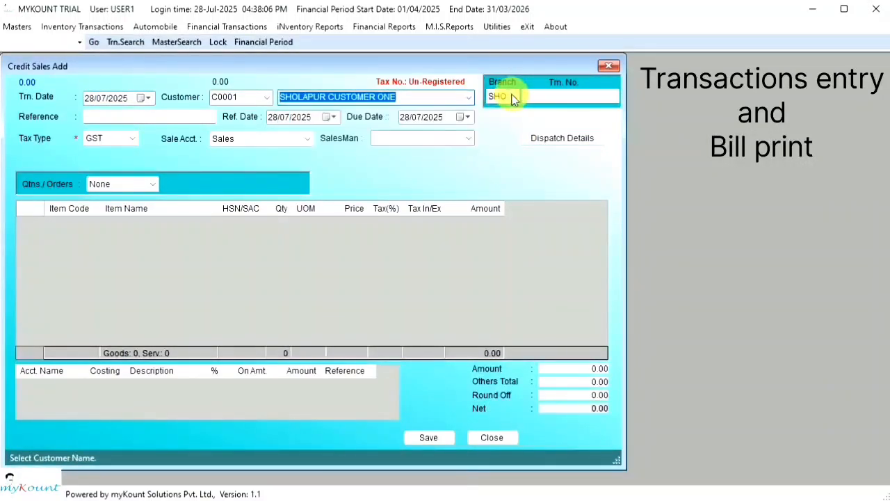
# Step: Switch the credit sale to branch MUM MUMBAI, view its customers, and switch the branch to NAG NAGAPUR
pyautogui.click(508, 96)
pyautogui.click(515, 112)
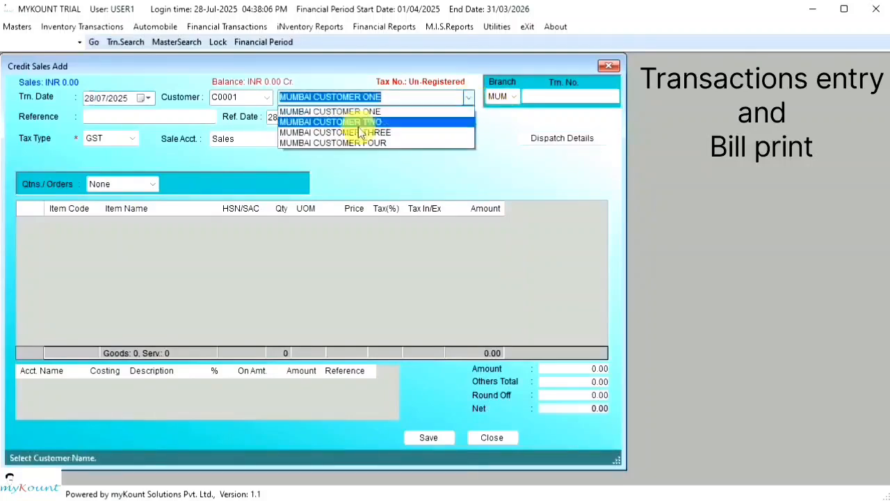
pyautogui.click(518, 101)
pyautogui.click(529, 121)
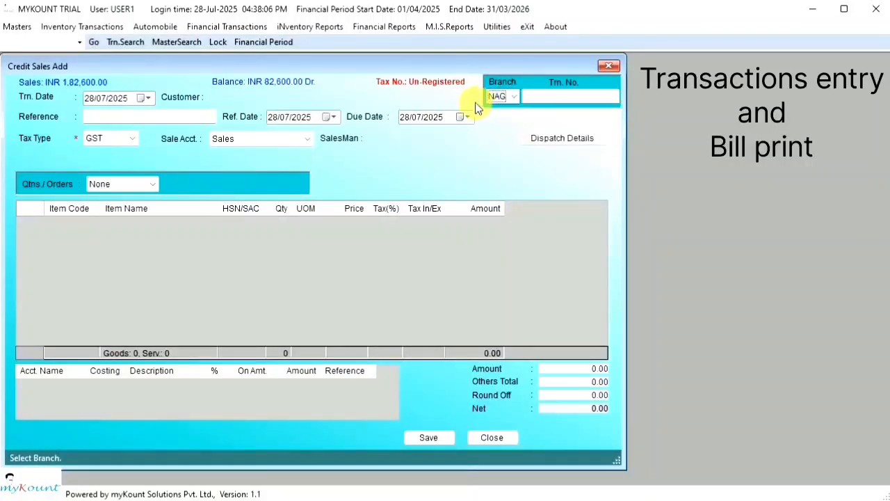
# Step: Set the credit sale's branch to SHO SHOLAPUR and choose SHOLAPUR CUSTOMER FOUR as the customer
pyautogui.click(512, 102)
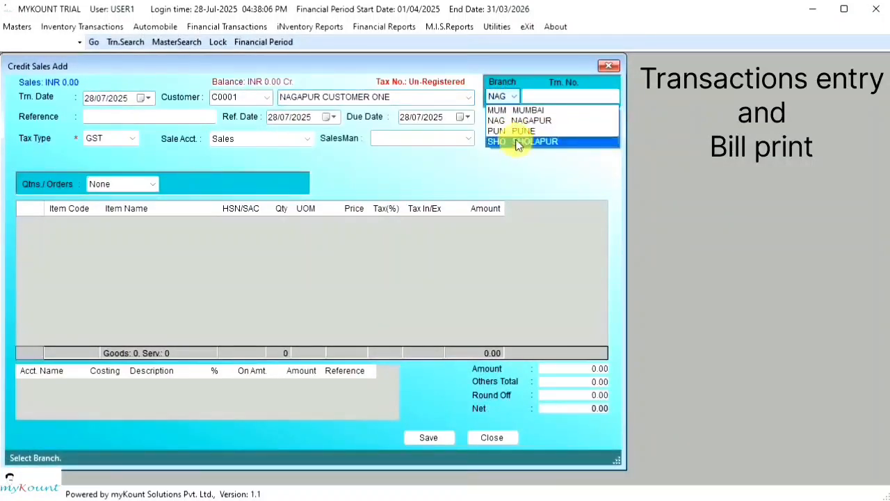
pyautogui.click(521, 144)
pyautogui.click(266, 98)
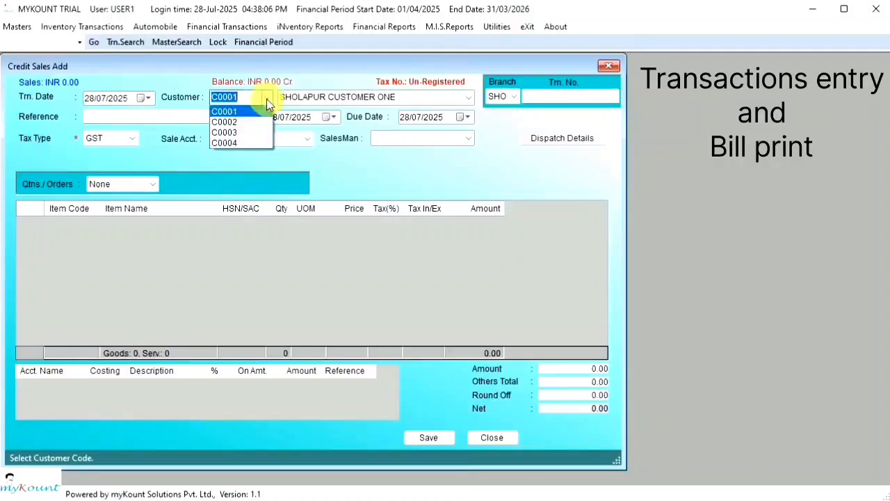
pyautogui.click(252, 144)
pyautogui.press('Tab')
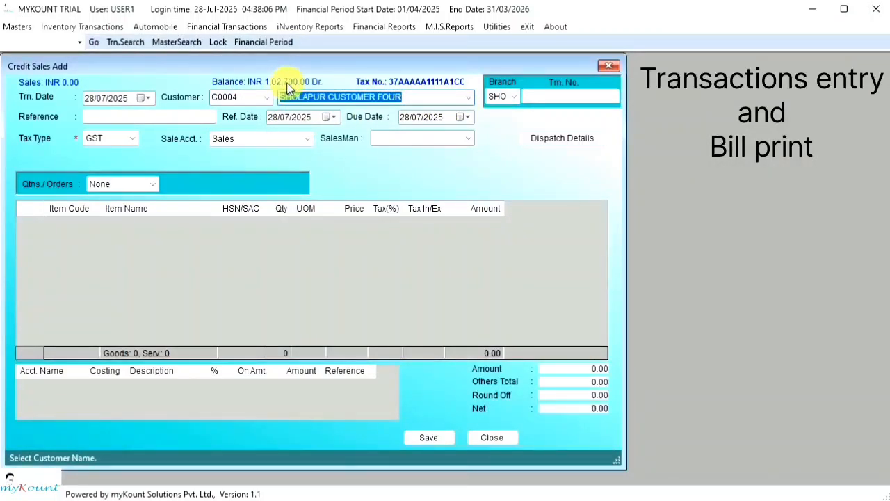
# Step: Choose tax type GST and salesman E0002 for the credit sale, and start the first item line
pyautogui.click(179, 117)
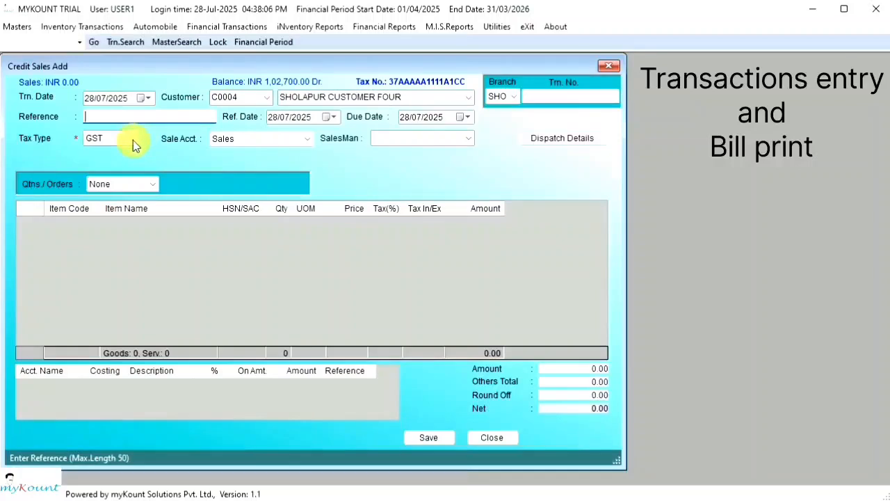
pyautogui.click(133, 140)
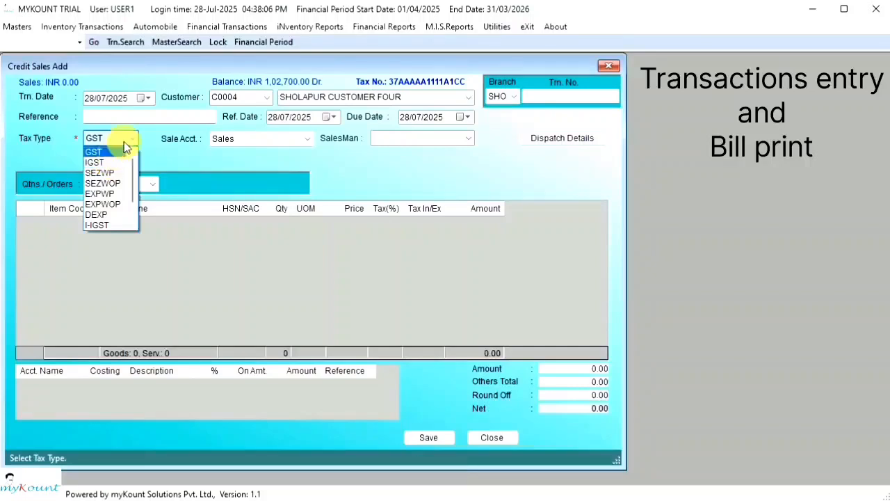
pyautogui.click(115, 152)
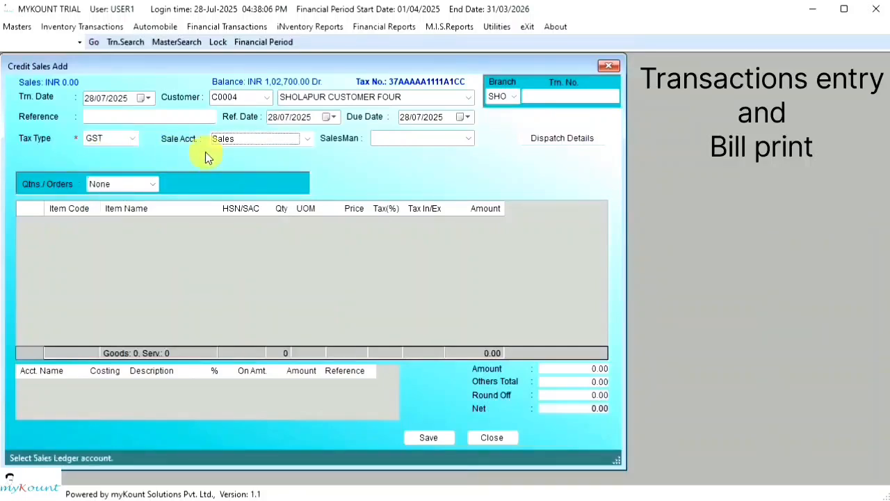
pyautogui.click(466, 139)
pyautogui.click(453, 170)
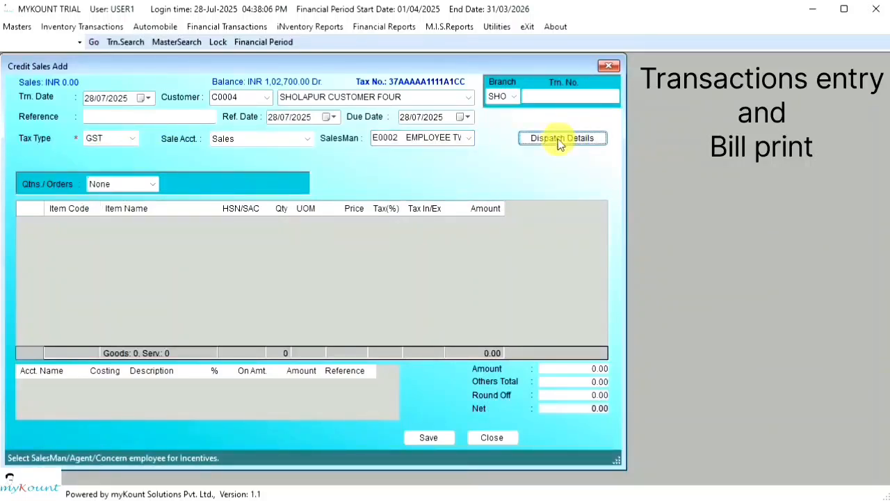
pyautogui.click(146, 251)
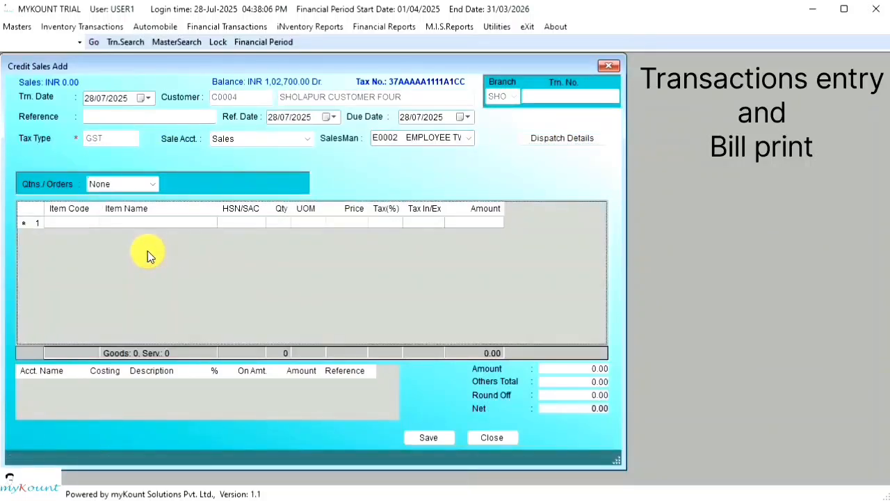
# Step: Rearrange the item grid's columns so Price, Tax(%) and Item Name come first, followed by Item Code, Qty and HSN/SAC
pyautogui.click(245, 212)
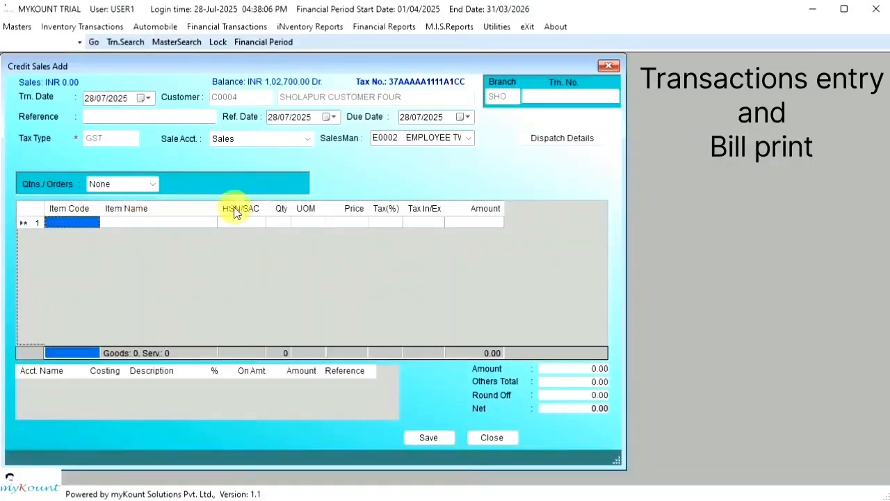
pyautogui.moveTo(223, 212); pyautogui.dragTo(352, 226)
pyautogui.moveTo(415, 210); pyautogui.dragTo(278, 213)
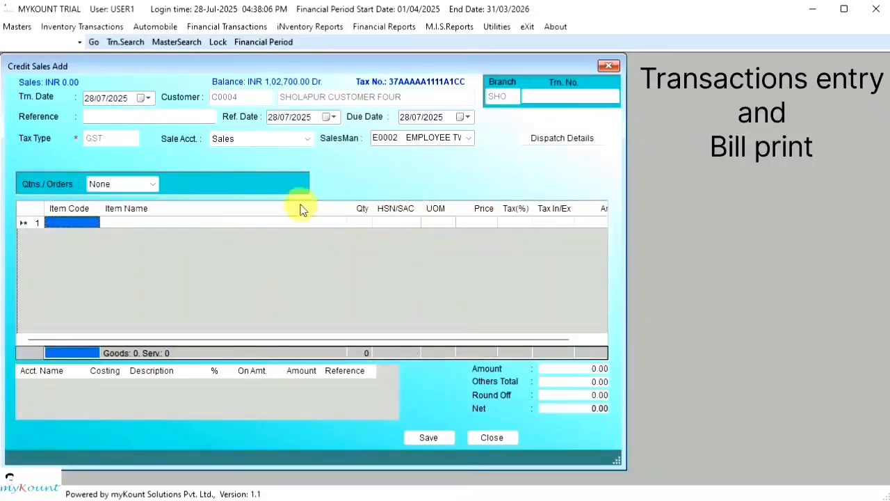
pyautogui.moveTo(361, 211); pyautogui.dragTo(367, 216)
pyautogui.moveTo(484, 211); pyautogui.dragTo(198, 213)
pyautogui.moveTo(84, 212); pyautogui.dragTo(392, 215)
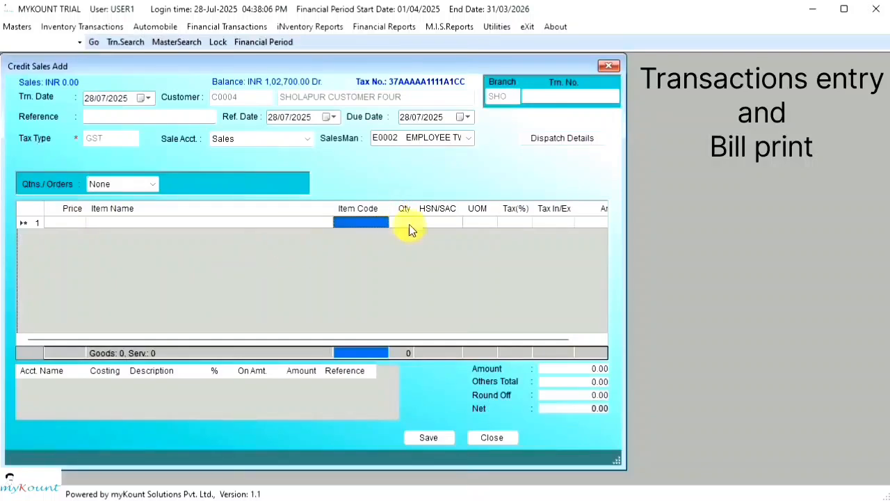
pyautogui.moveTo(515, 211); pyautogui.dragTo(197, 222)
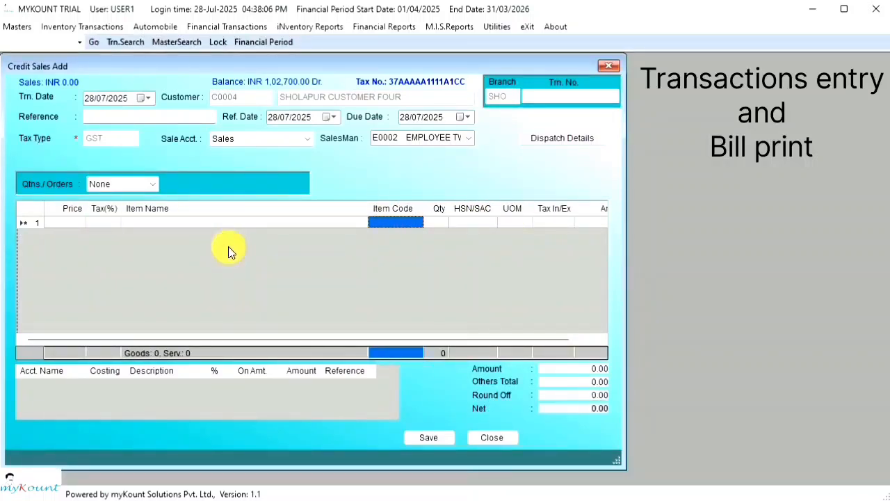
# Step: Load USER1's stored column settings to restore the item grid's column order
pyautogui.rightClick(228, 248)
pyautogui.click(334, 256)
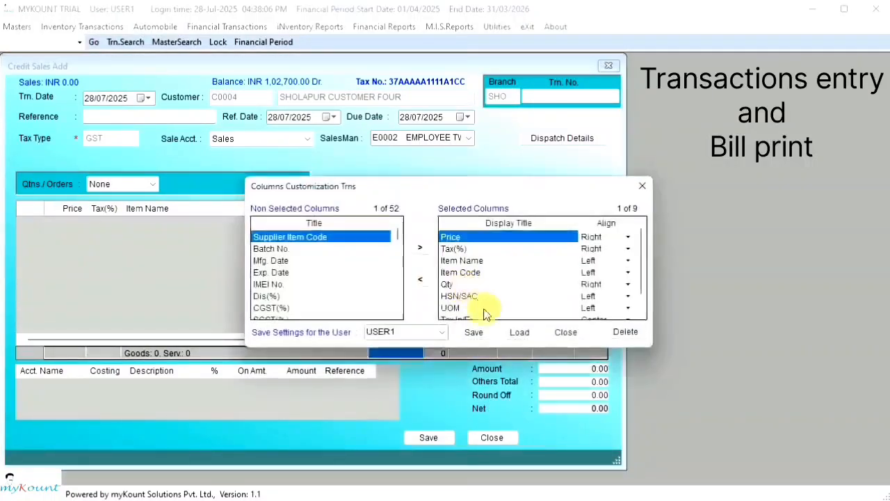
pyautogui.click(528, 330)
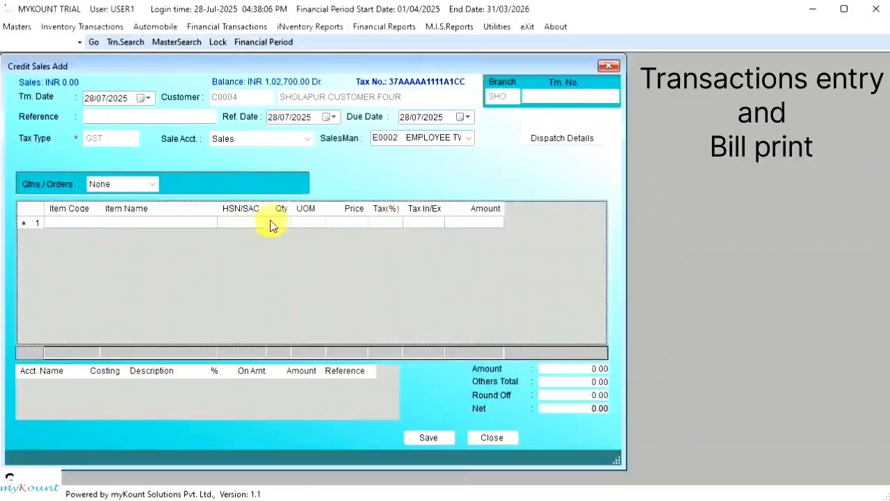
# Step: Add the Batch No. column after UOM in the item grid's column customization
pyautogui.click(215, 250)
pyautogui.rightClick(214, 251)
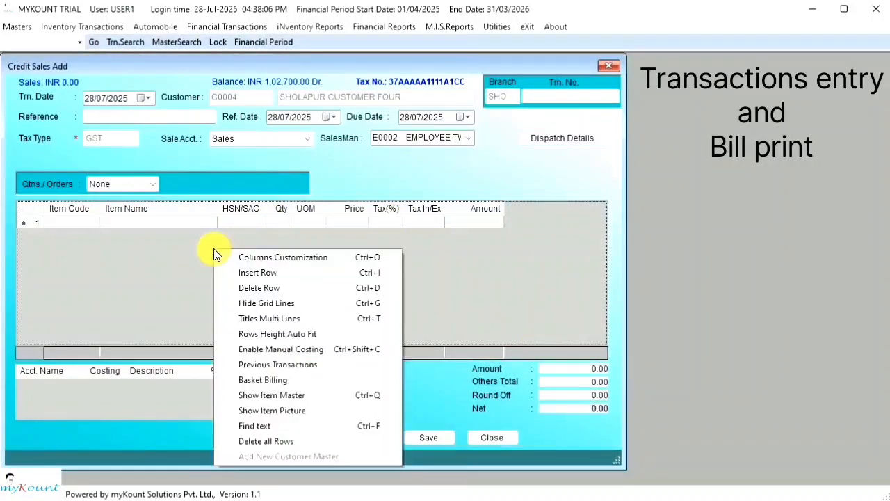
pyautogui.click(252, 255)
pyautogui.click(480, 285)
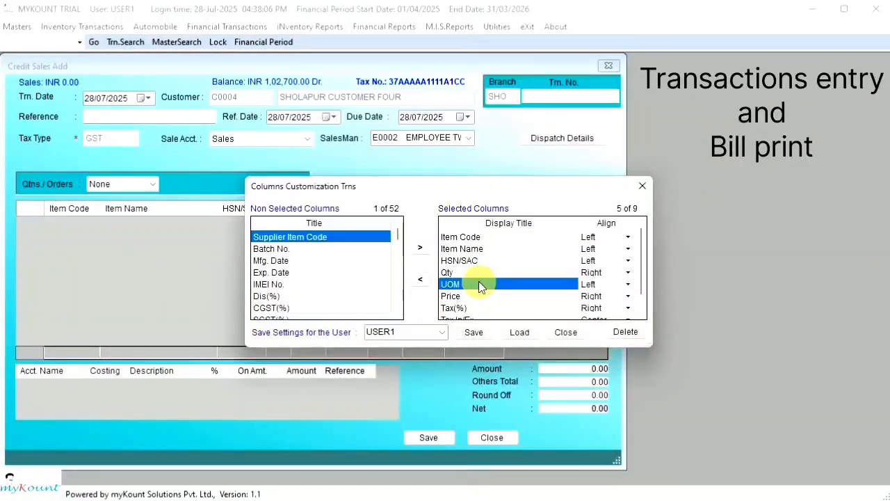
pyautogui.click(327, 248)
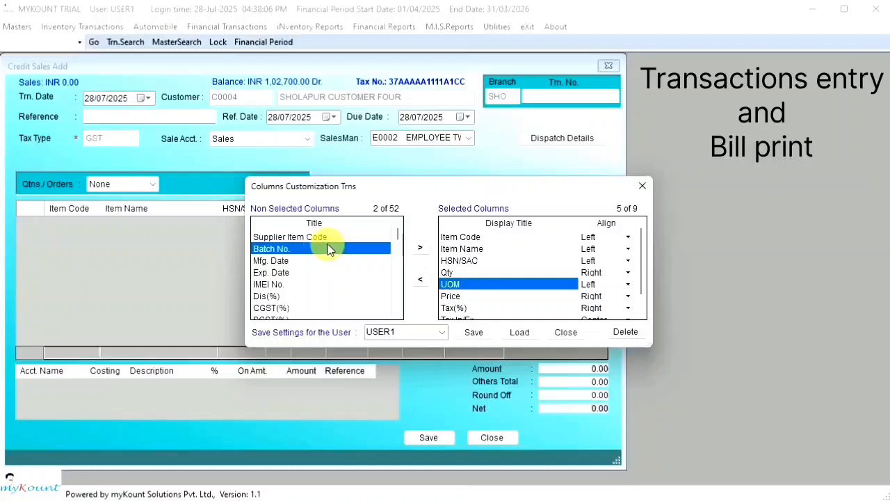
pyautogui.click(421, 249)
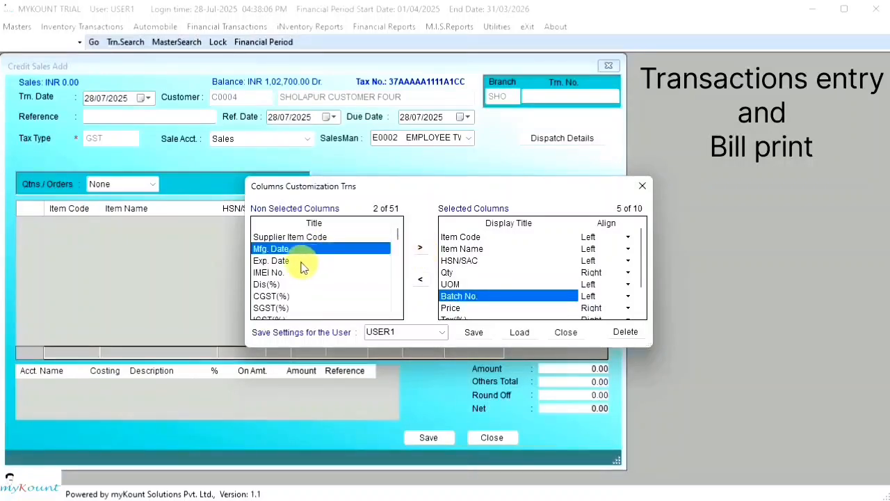
# Step: Add the IMEI No. column after Batch No. and retitle the Batch No. column as Serial No
pyautogui.click(280, 273)
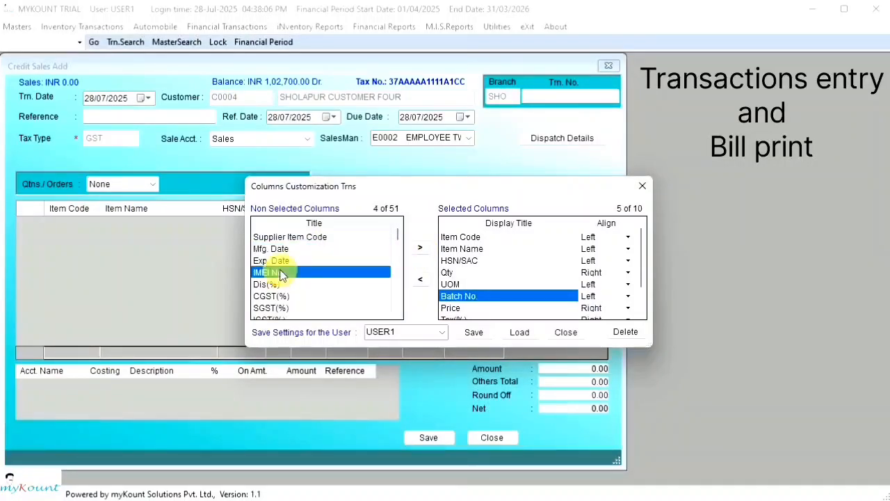
pyautogui.click(420, 249)
pyautogui.click(459, 296)
pyautogui.click(462, 296)
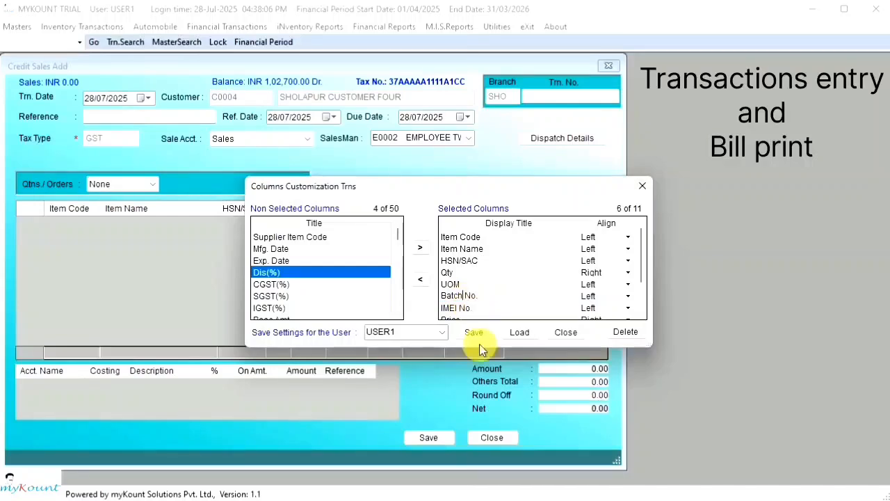
pyautogui.press('BackSpace')
pyautogui.press('BackSpace')
pyautogui.press('BackSpace')
pyautogui.press('BackSpace')
pyautogui.press('BackSpace')
pyautogui.write('Serial')
pyautogui.press('Return')
pyautogui.press('Down')
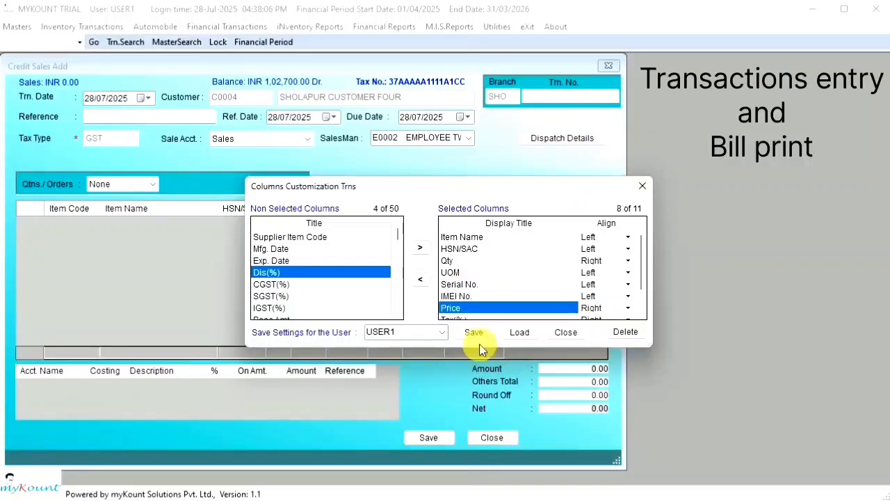
# Step: Remove the IMEI No. column from the selected columns
pyautogui.press('Up')
pyautogui.press('Up')
pyautogui.press('Up')
pyautogui.press('Down')
pyautogui.press('Down')
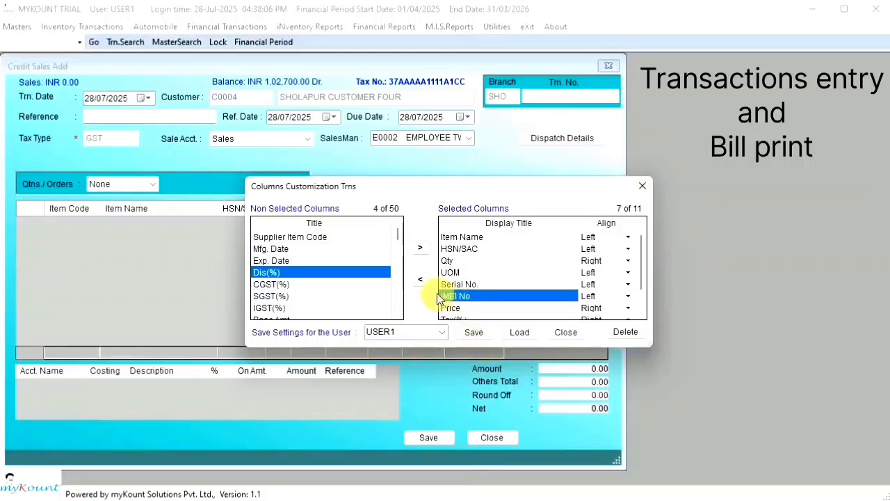
pyautogui.click(422, 282)
# Step: Add the Exp. Date column after Serial No. in the selected columns
pyautogui.click(304, 261)
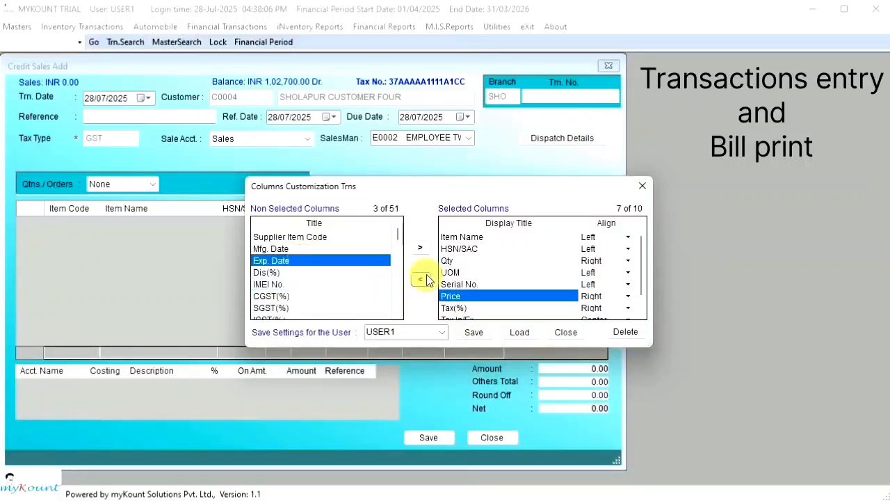
pyautogui.click(451, 276)
pyautogui.click(459, 284)
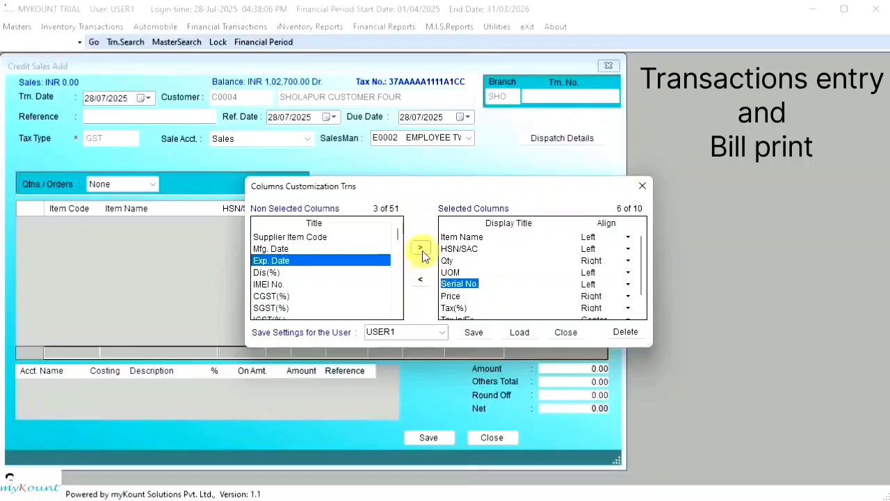
pyautogui.click(421, 247)
# Step: Retitle the Serial No. column as Batch No
pyautogui.click(464, 284)
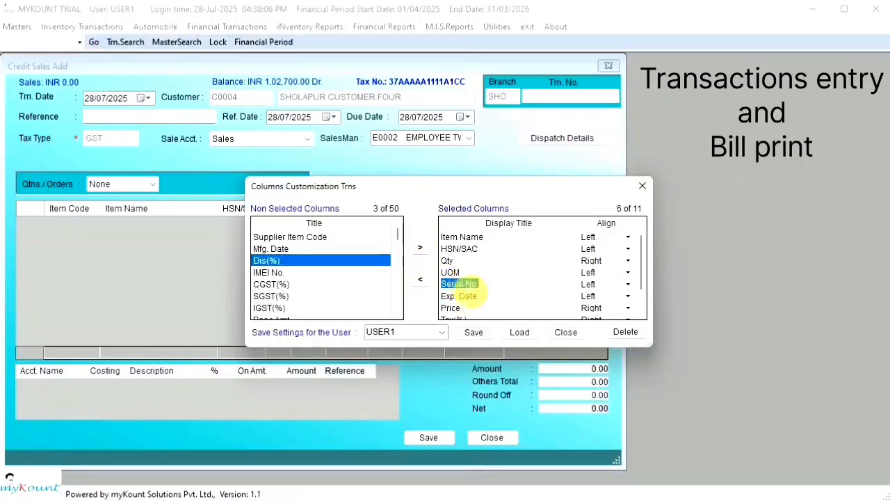
pyautogui.click(480, 332)
pyautogui.write('Batch No.')
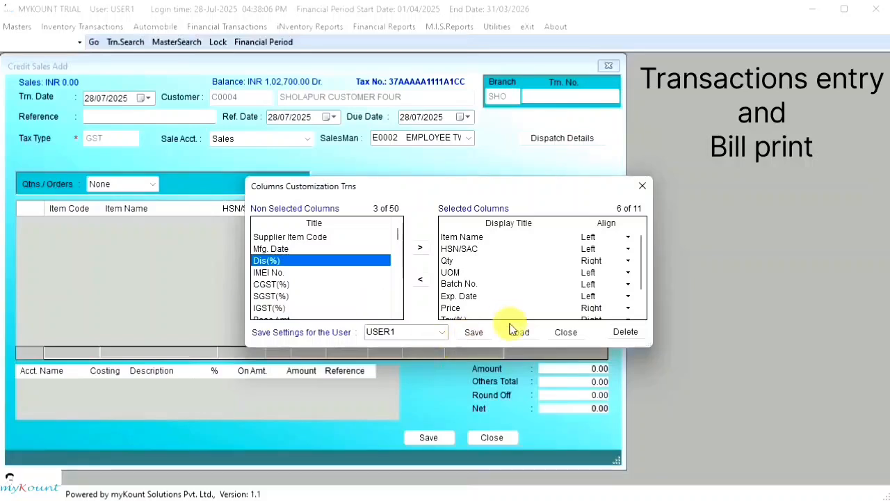
# Step: Save the column settings for USER1 and load them into the credit sale's item grid
pyautogui.click(474, 332)
pyautogui.click(463, 322)
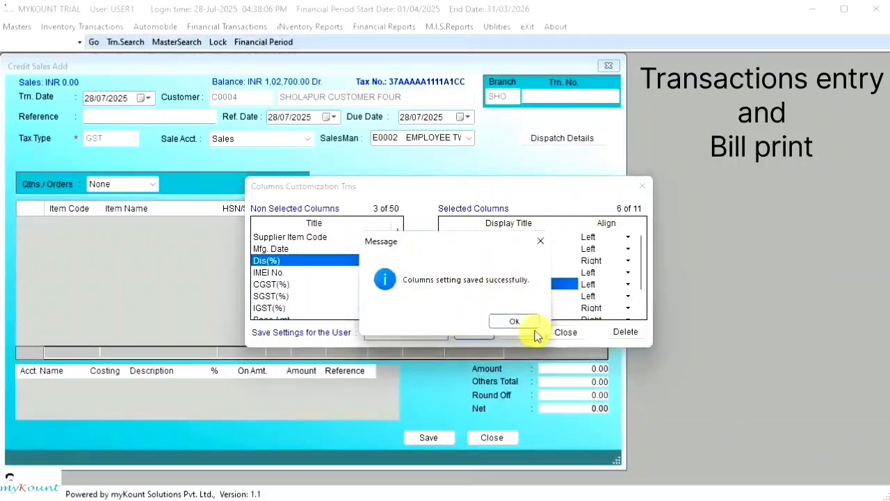
pyautogui.click(519, 326)
pyautogui.click(517, 334)
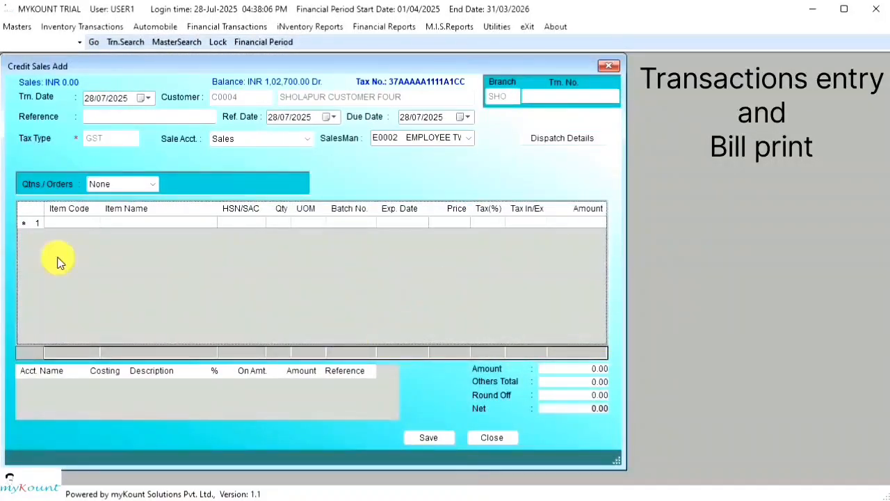
# Step: Search the billing items for "item" and add ITEM10 (ITEM TEN) to the first line
pyautogui.click(72, 223)
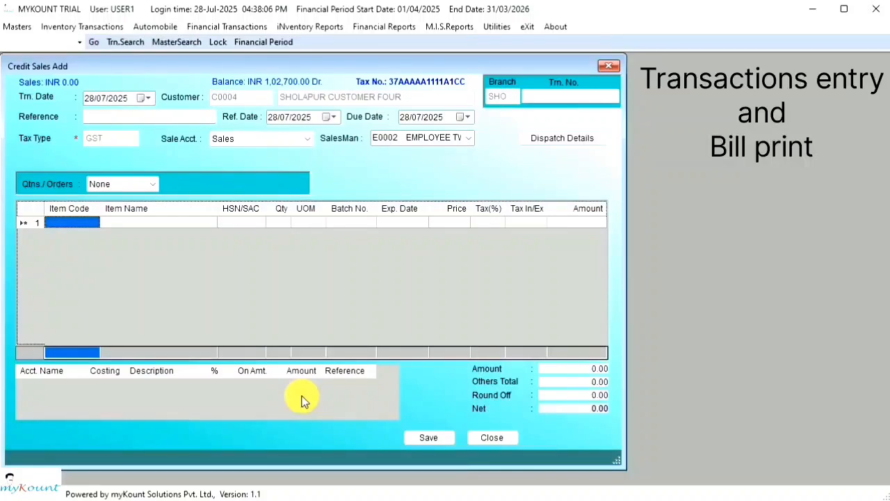
pyautogui.write('item')
pyautogui.press('Return')
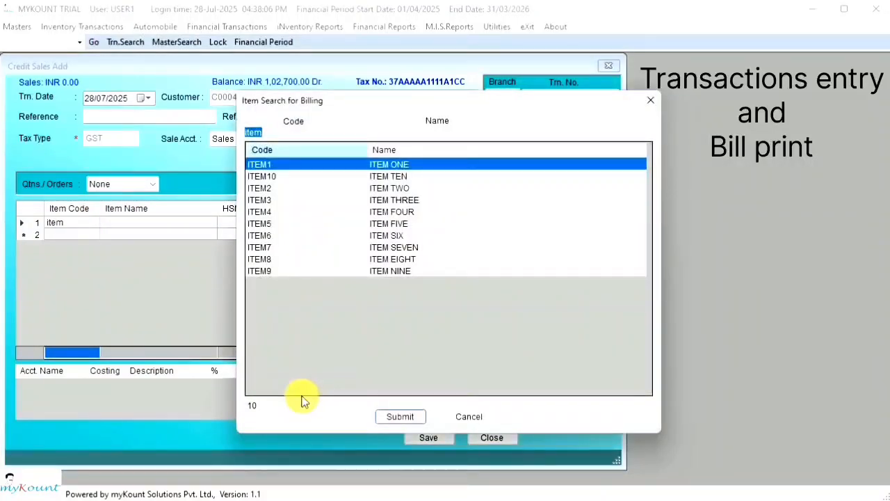
pyautogui.press('Down')
pyautogui.press('Down')
pyautogui.press('Up')
pyautogui.press('Return')
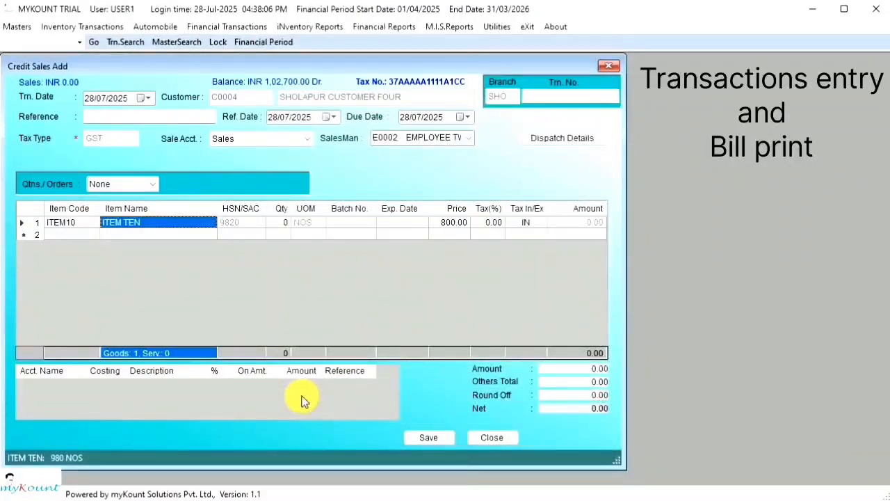
# Step: Set the quantity of ITEM TEN to 80
pyautogui.click(278, 222)
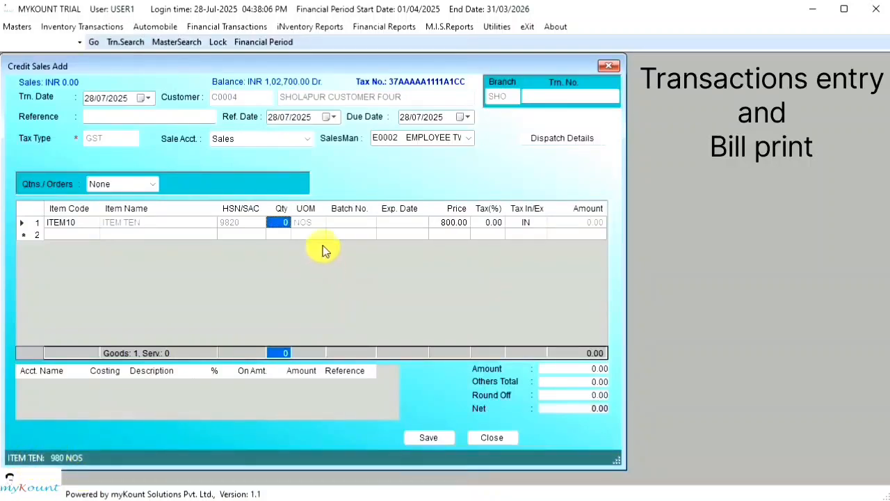
pyautogui.write('80')
pyautogui.press('Return')
pyautogui.press('Return')
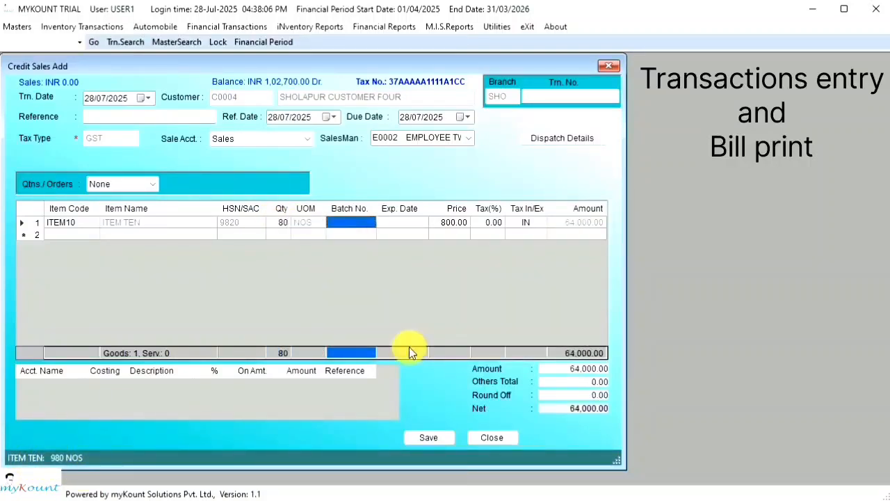
# Step: Add ITEM9 (ITEM NINE) to the second line of the credit sale
pyautogui.press('Return')
pyautogui.press('Return')
pyautogui.press('Return')
pyautogui.write('item')
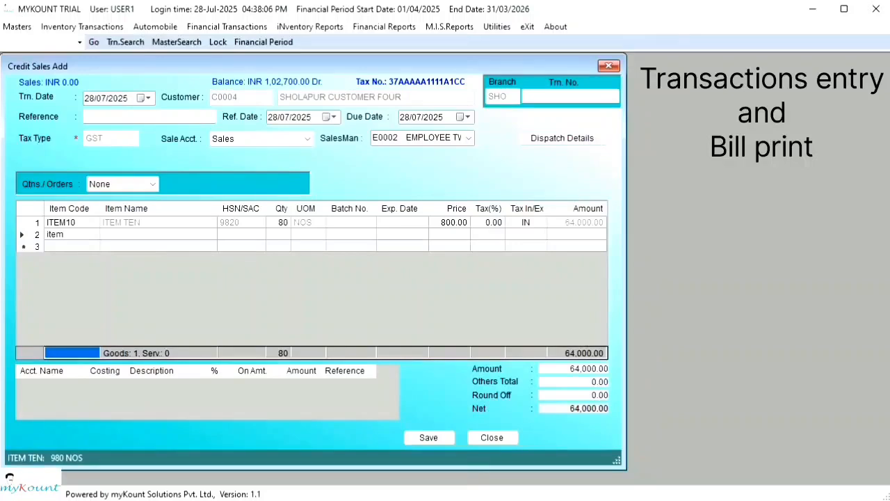
pyautogui.write('9')
pyautogui.press('Return')
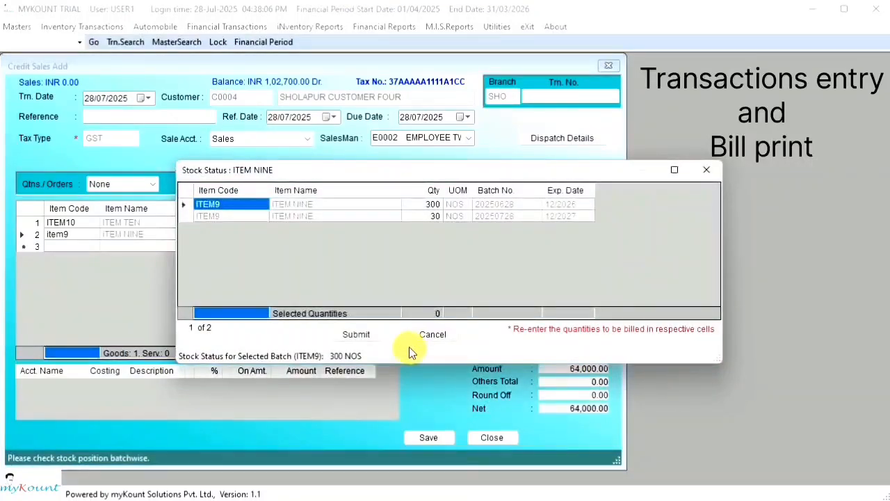
# Step: Bill 30 of ITEM NINE from batch 20250628 and 5 from batch 20250728, and submit the batch quantities
pyautogui.moveTo(404, 172); pyautogui.dragTo(387, 260)
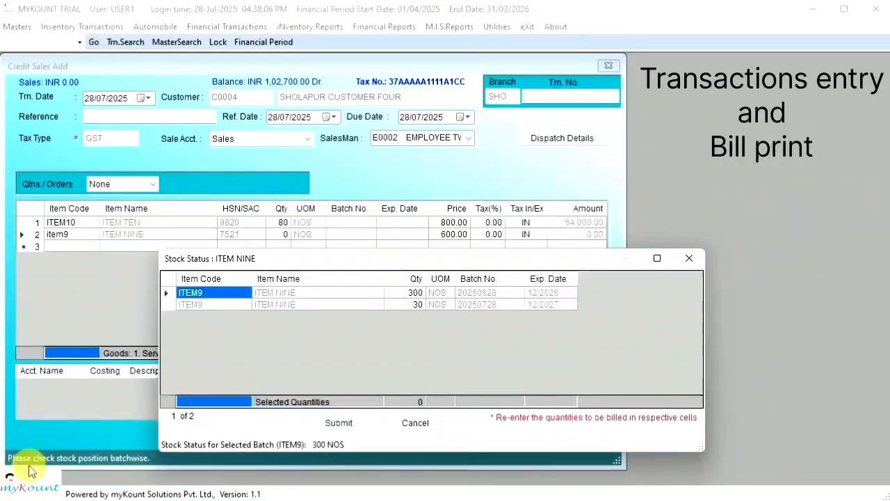
pyautogui.click(416, 293)
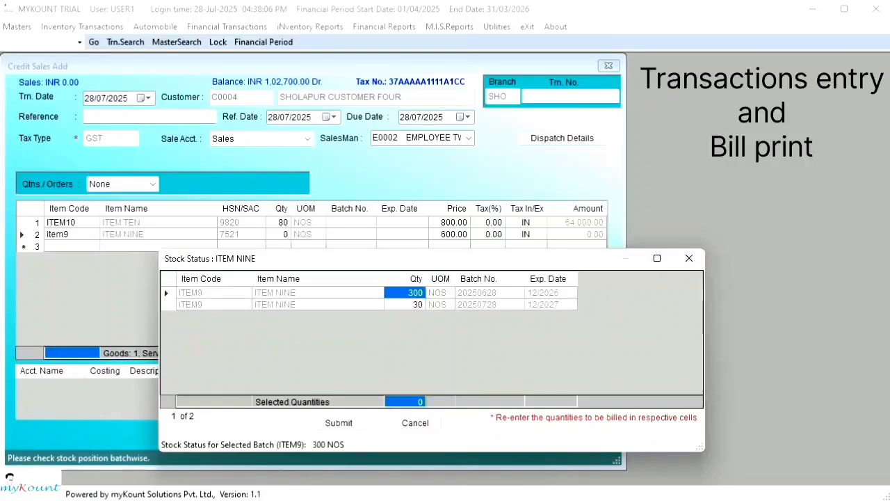
pyautogui.press('Return')
pyautogui.write('5')
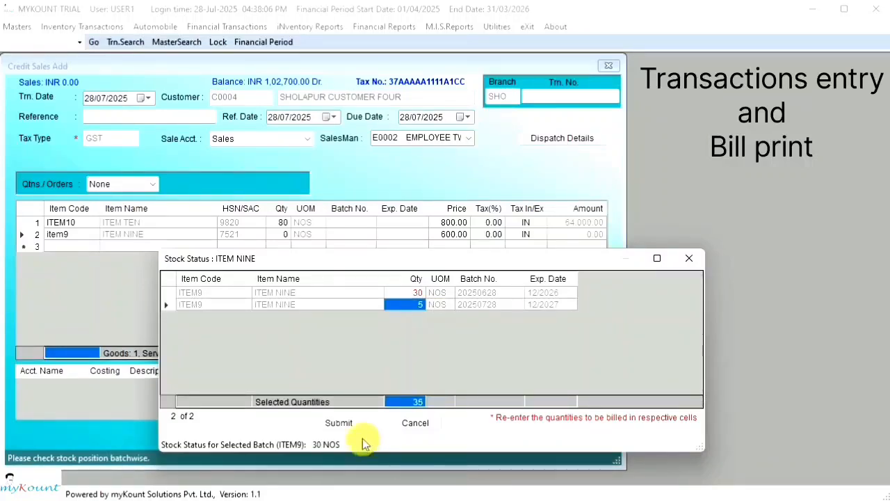
pyautogui.click(348, 426)
pyautogui.click(282, 243)
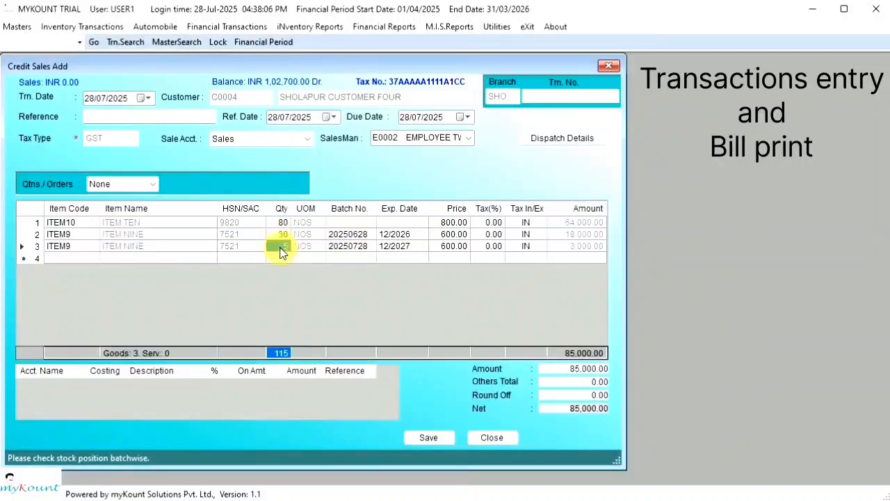
# Step: Insert a new row at serial no. 2 of the item grid and enter ITEM8 (ITEM EIGHT) in it
pyautogui.click(32, 258)
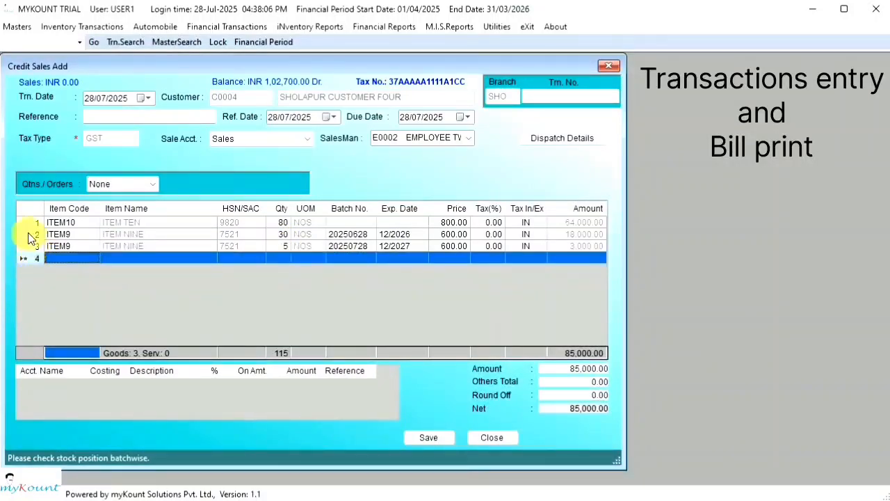
pyautogui.click(29, 235)
pyautogui.rightClick(30, 238)
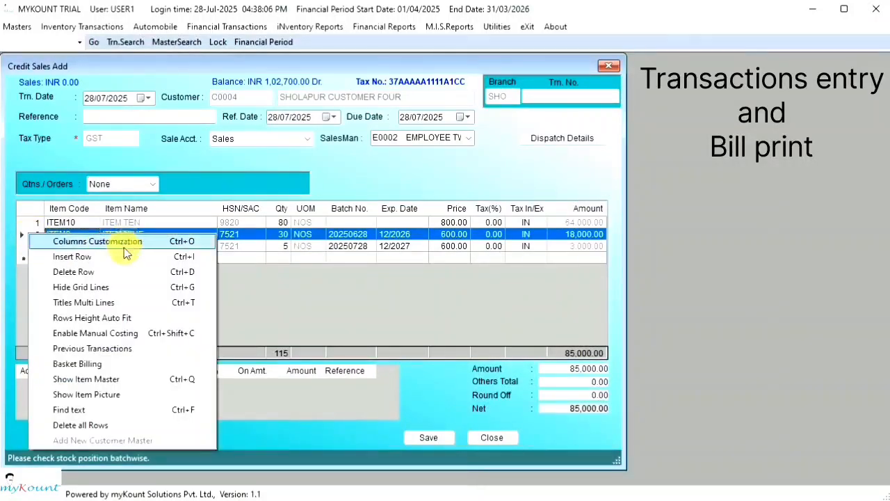
pyautogui.click(100, 257)
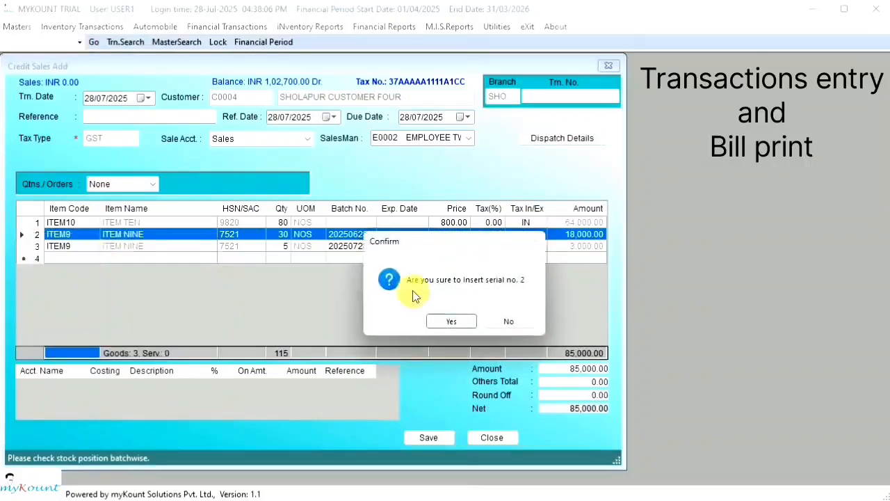
pyautogui.click(452, 318)
pyautogui.write('item8')
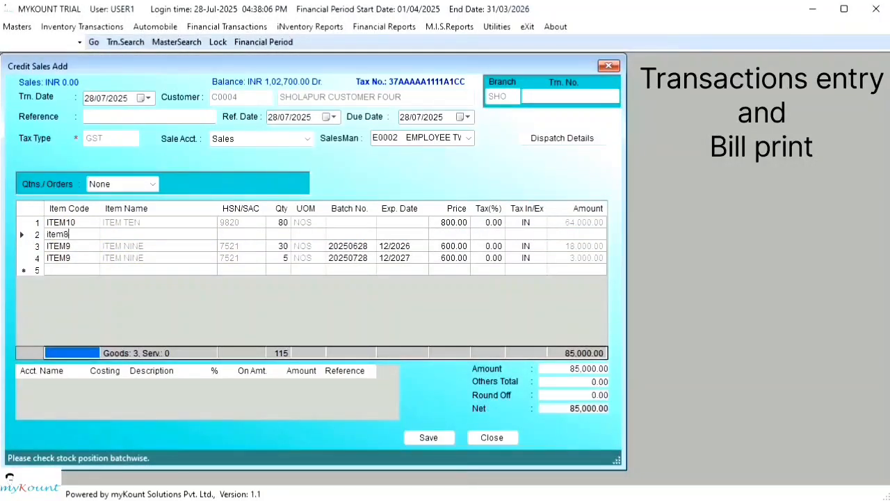
pyautogui.press('Return')
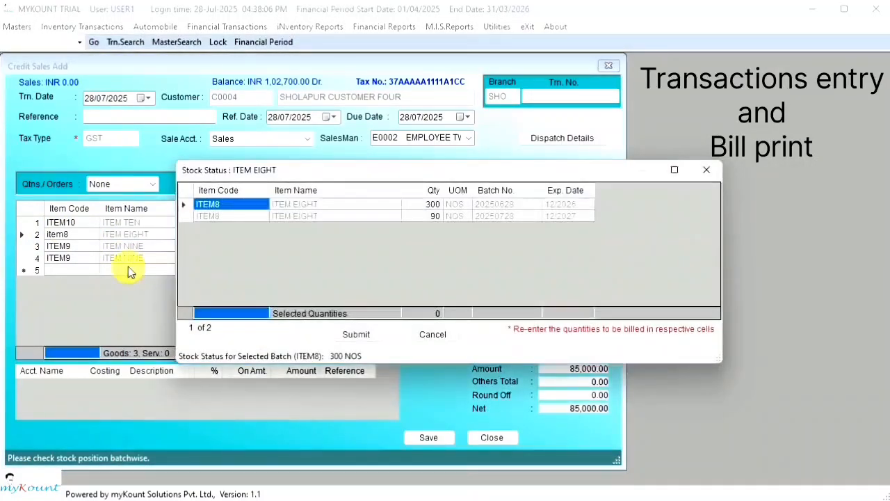
# Step: Bill 10 of ITEM EIGHT from batch 20250628 and submit the batch selection
pyautogui.click(423, 204)
pyautogui.write('10')
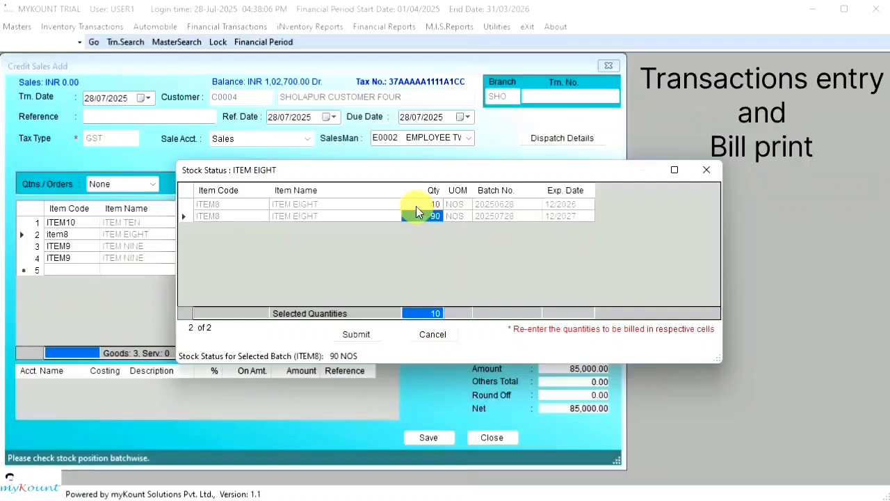
pyautogui.click(356, 335)
pyautogui.click(492, 320)
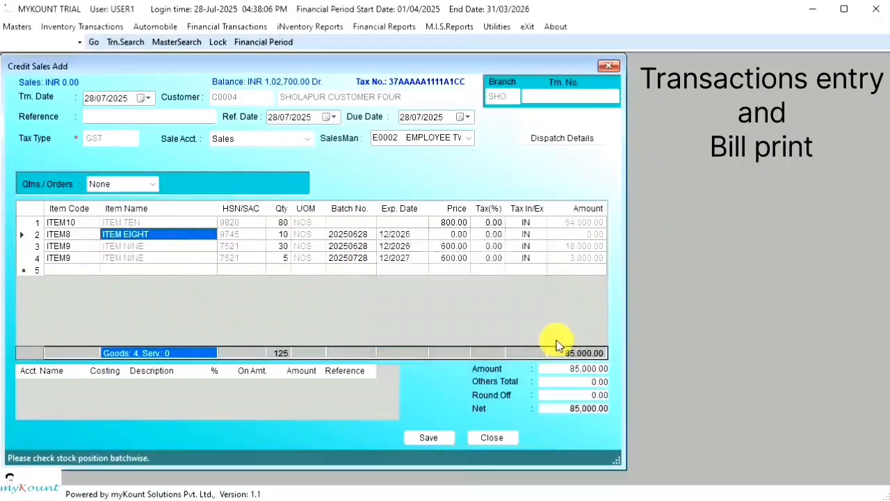
# Step: Set the price of ITEM EIGHT to 600
pyautogui.press('Right')
pyautogui.press('Right')
pyautogui.press('Right')
pyautogui.press('Right')
pyautogui.press('Right')
pyautogui.press('Right')
pyautogui.write('600')
pyautogui.press('Return')
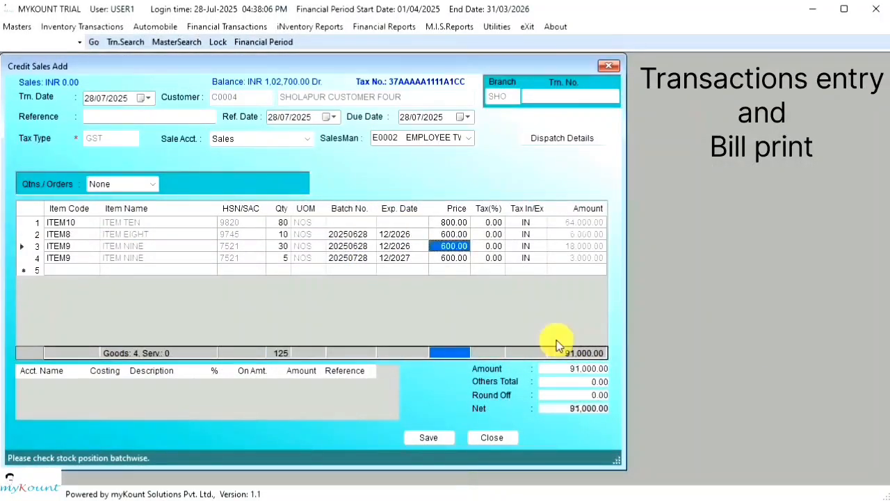
# Step: Add a HAMALI OR LABOUR CHARGES line with an amount of 1000 to the sale's other charges
pyautogui.click(157, 392)
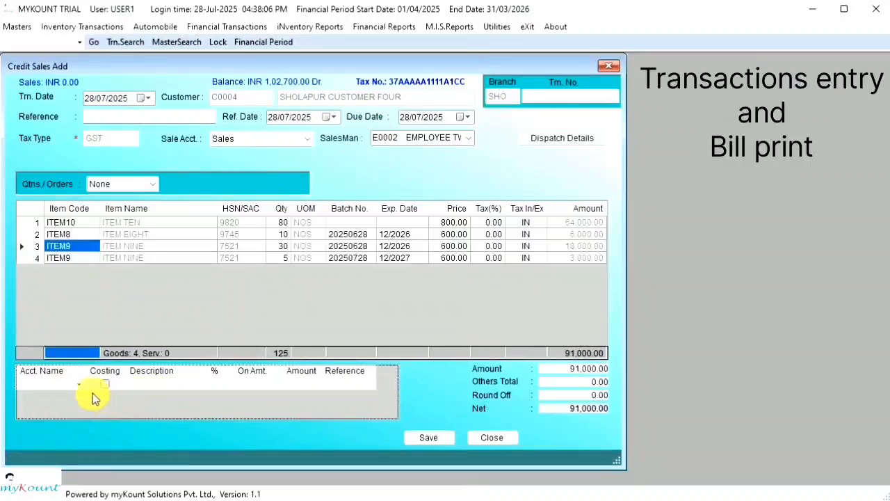
pyautogui.click(58, 390)
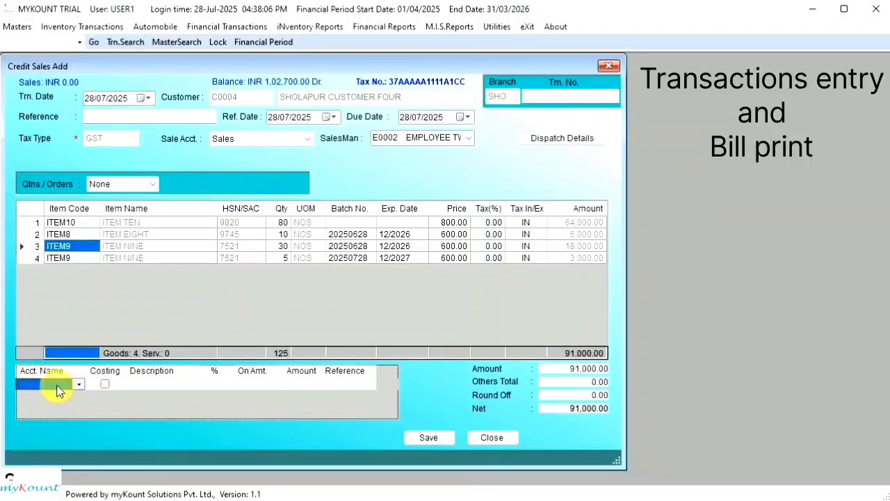
pyautogui.click(58, 390)
pyautogui.write('h')
pyautogui.press('Tab')
pyautogui.press('Tab')
pyautogui.press('Tab')
pyautogui.press('Tab')
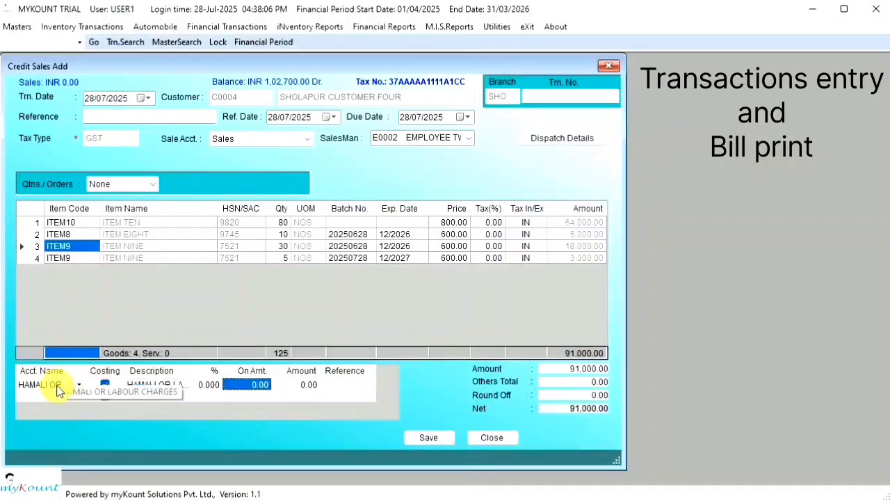
pyautogui.press('Tab')
pyautogui.write('1000')
pyautogui.press('Up')
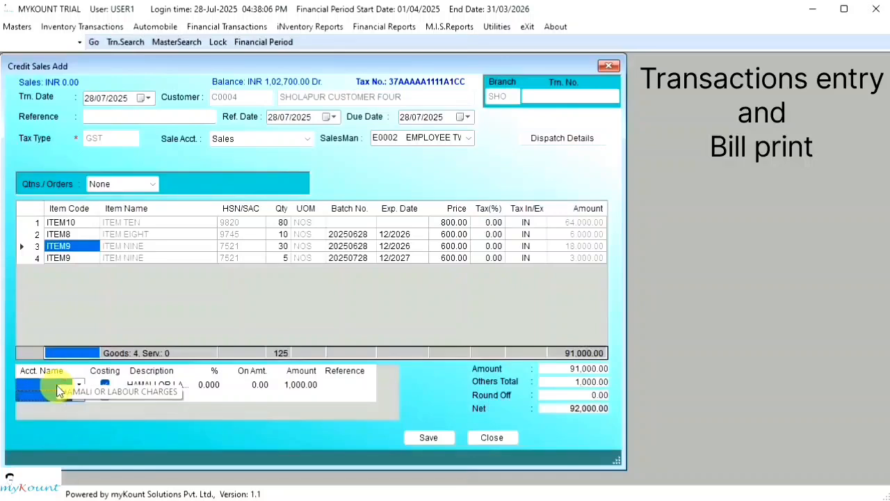
# Step: Turn off Costing for the HAMALI OR LABOUR CHARGES line
pyautogui.press('Right')
pyautogui.click(115, 386)
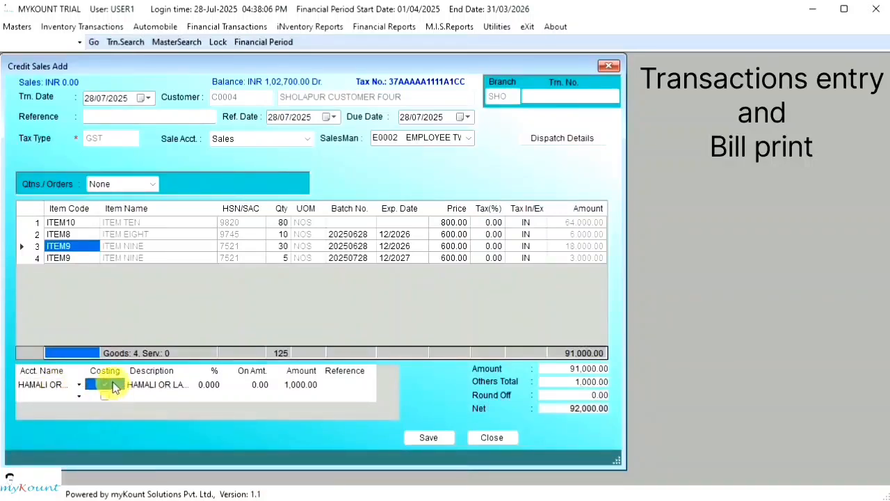
pyautogui.click(309, 384)
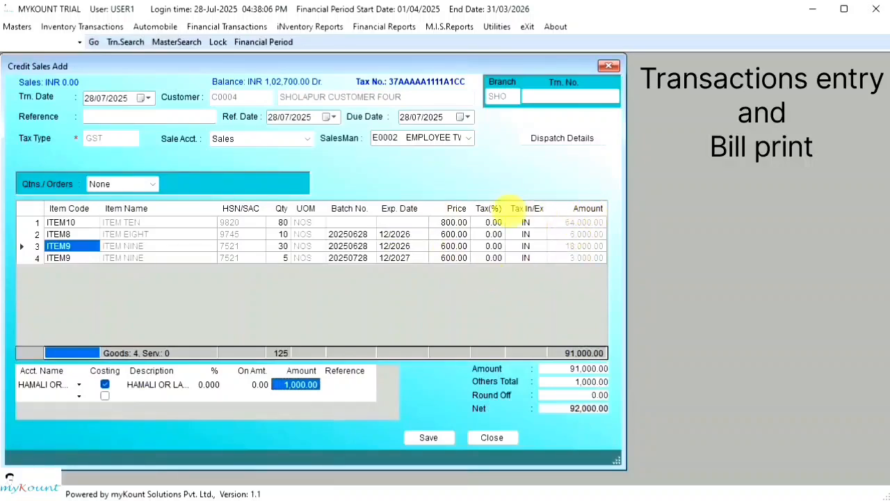
pyautogui.click(295, 384)
pyautogui.click(106, 387)
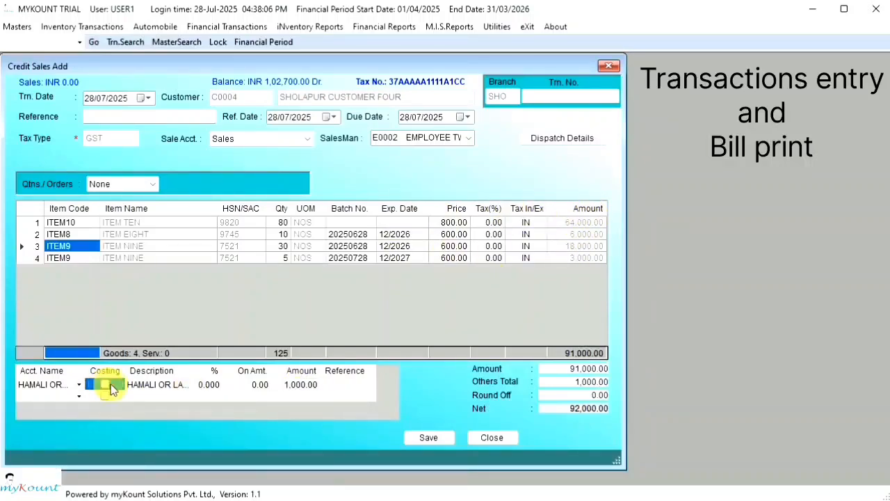
pyautogui.click(315, 387)
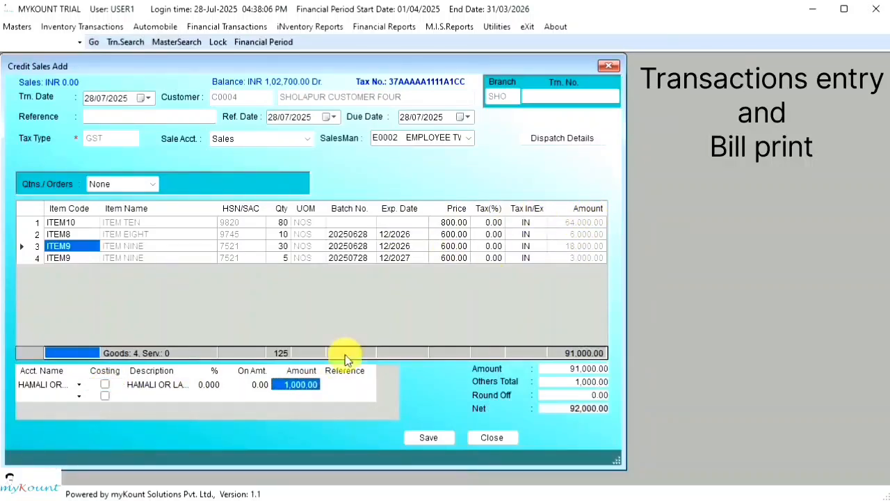
# Step: Delete the HAMALI OR LABOUR CHARGES line from the other charges
pyautogui.click(40, 396)
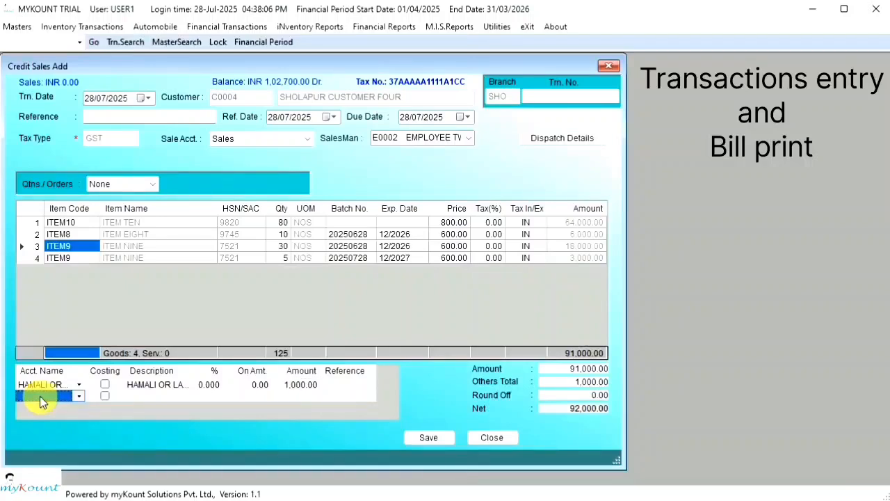
pyautogui.click(39, 384)
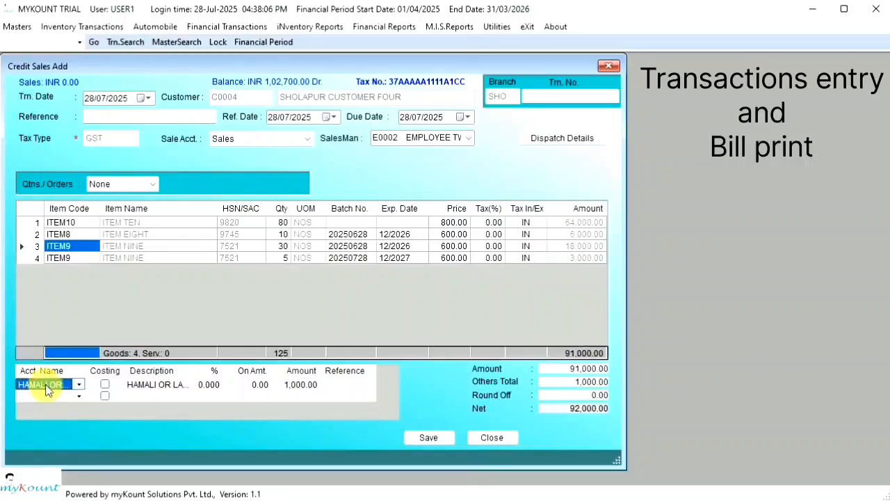
pyautogui.rightClick(44, 384)
pyautogui.click(120, 406)
pyautogui.click(449, 321)
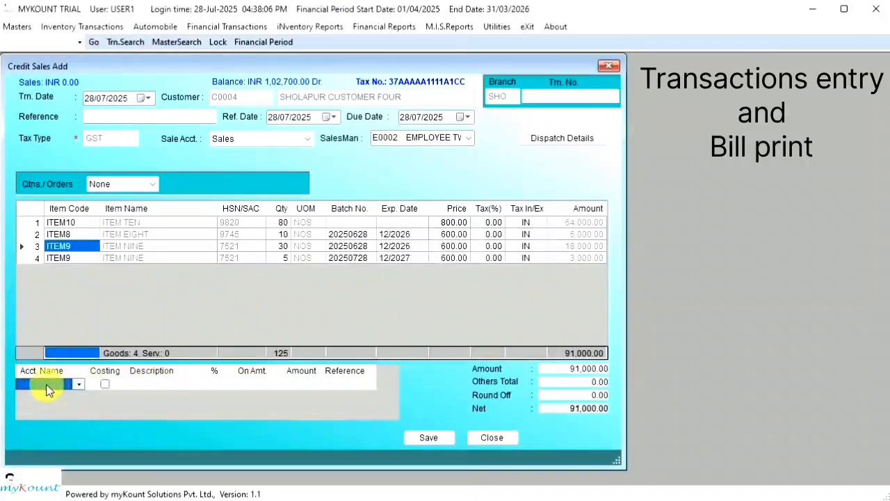
# Step: Add a TCS ON SALES line to the other charges at 1% on an amount of 91000
pyautogui.click(47, 388)
pyautogui.press('Down')
pyautogui.press('Return')
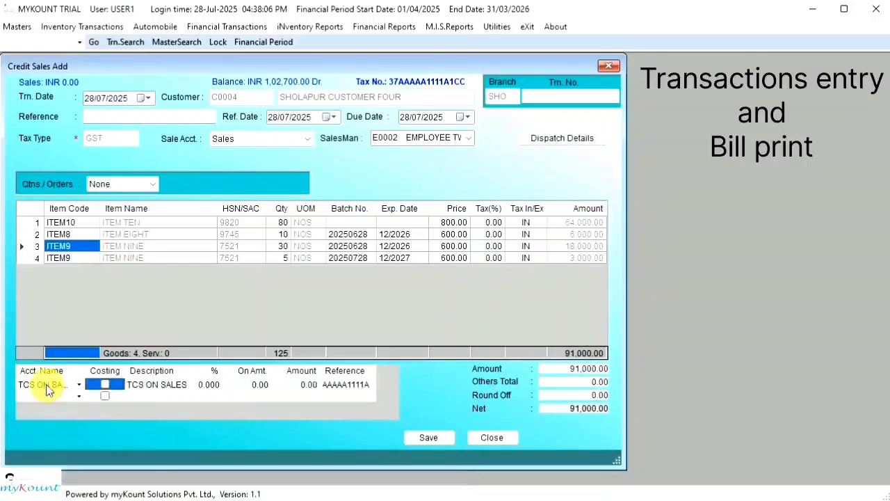
pyautogui.press('Return')
pyautogui.press('Return')
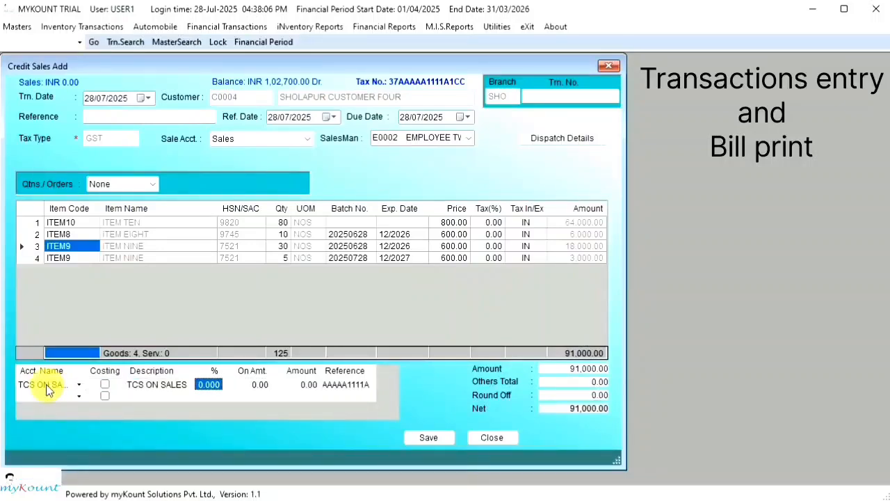
pyautogui.write('91000')
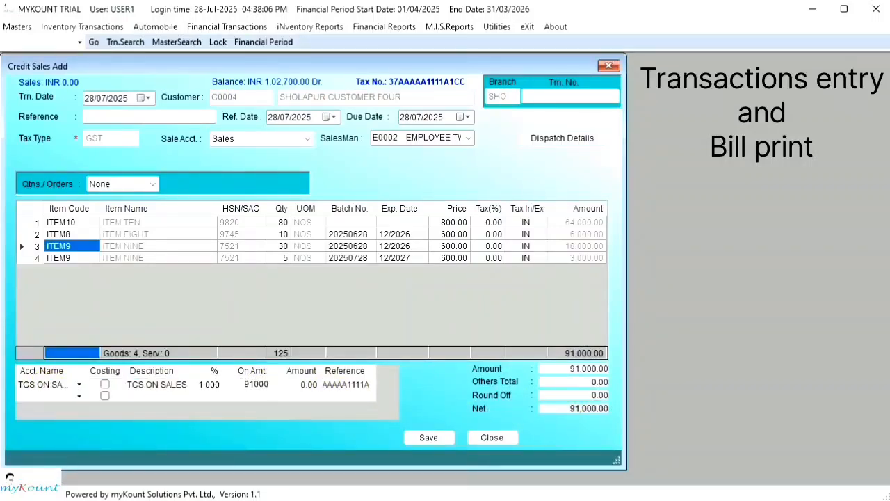
pyautogui.press('Return')
pyautogui.press('Return')
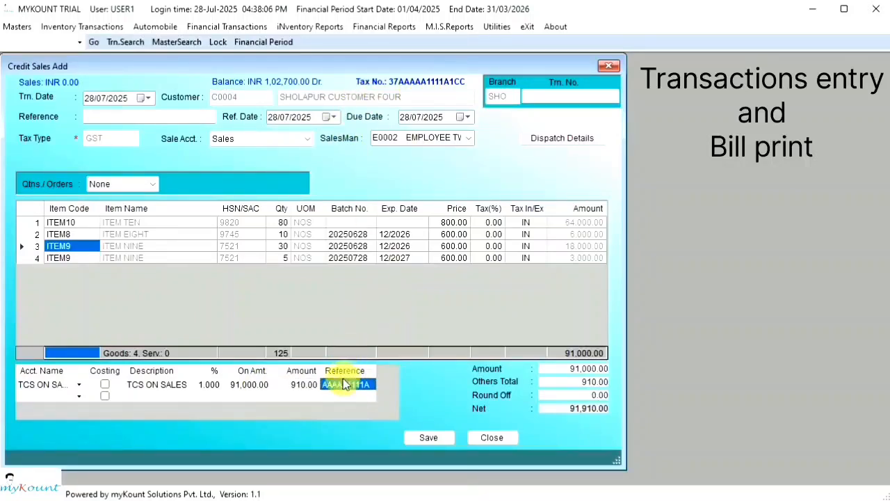
# Step: Collapse the Item Code column in the item grid and place Batch No. after Exp. Date
pyautogui.click(358, 251)
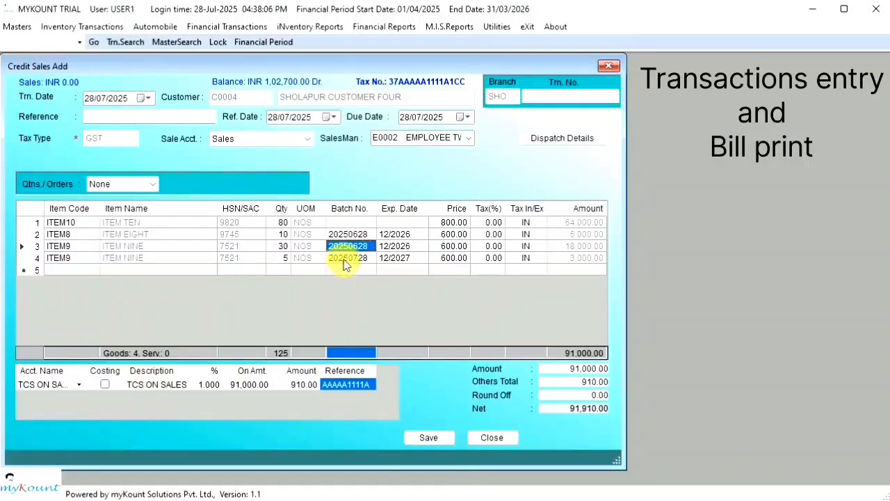
pyautogui.click(156, 250)
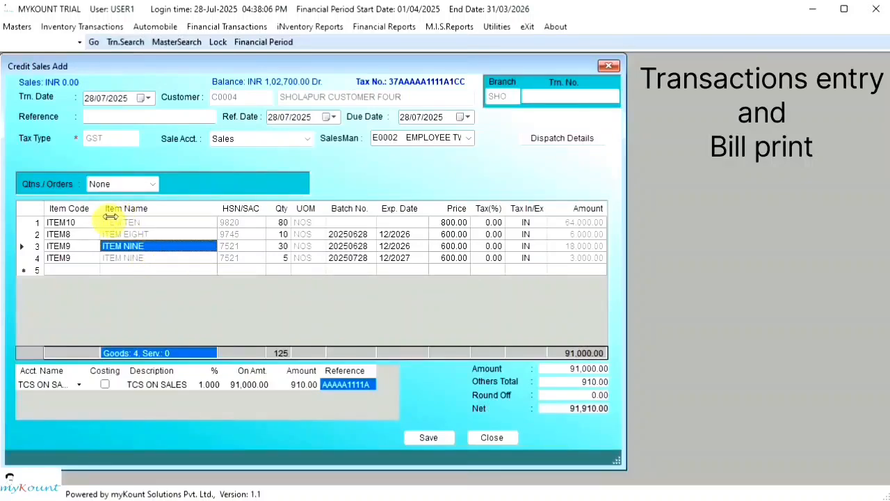
pyautogui.moveTo(111, 216); pyautogui.dragTo(46, 212)
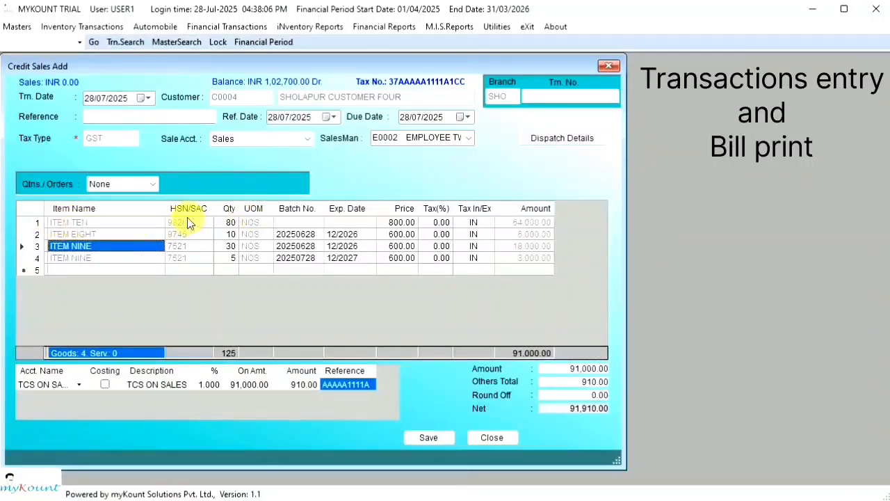
pyautogui.moveTo(301, 214); pyautogui.dragTo(382, 217)
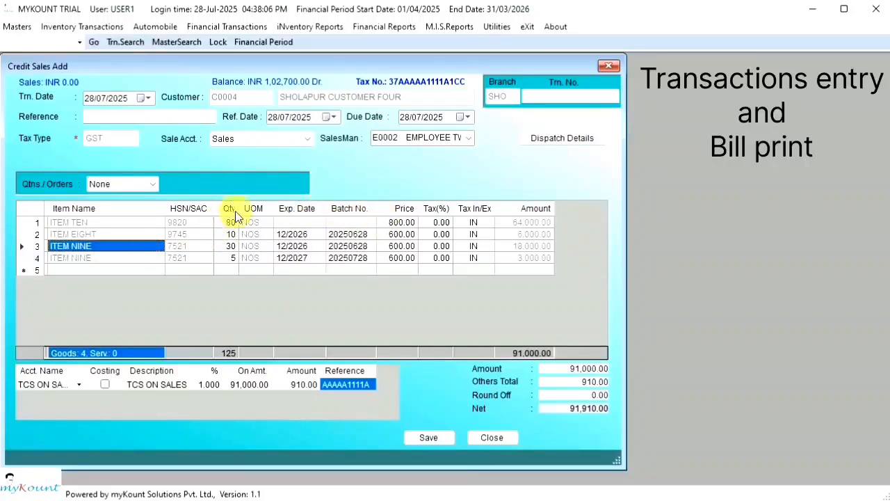
# Step: Widen the Qty and Item Name columns of the item grid
pyautogui.moveTo(239, 213); pyautogui.dragTo(254, 213)
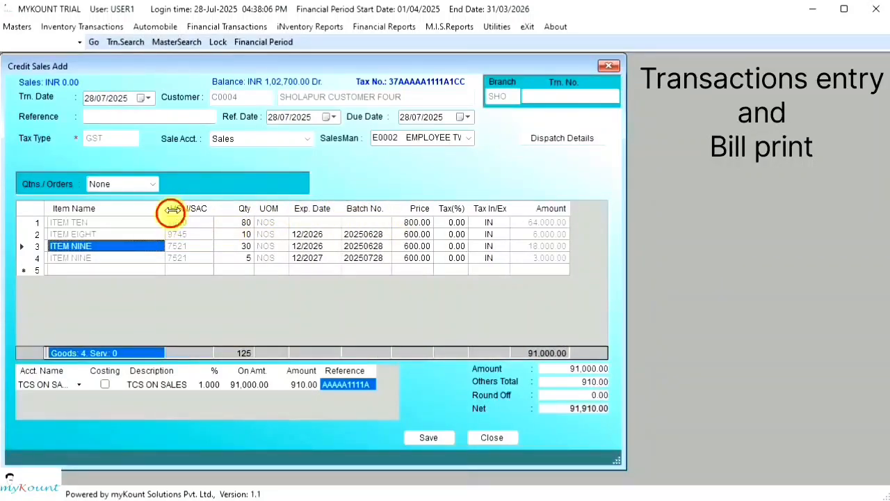
pyautogui.moveTo(166, 209); pyautogui.dragTo(188, 212)
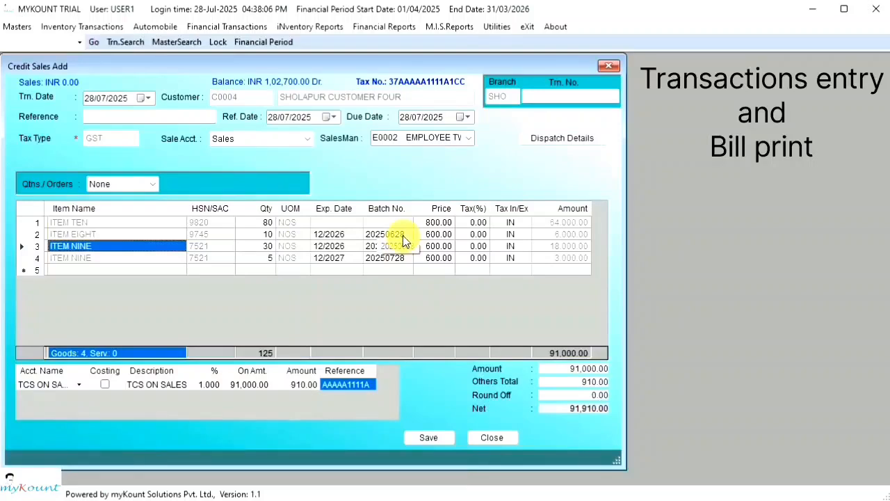
# Step: Save the credit sale and proceed to print its bill
pyautogui.click(430, 438)
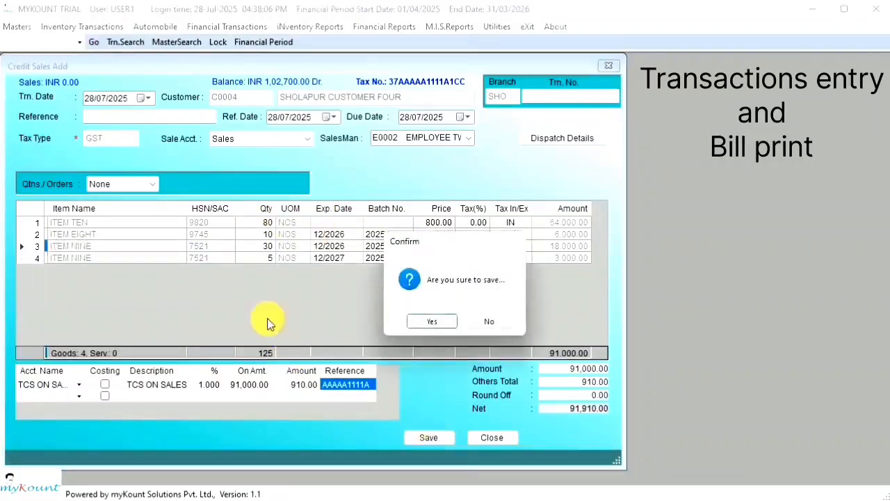
pyautogui.click(435, 322)
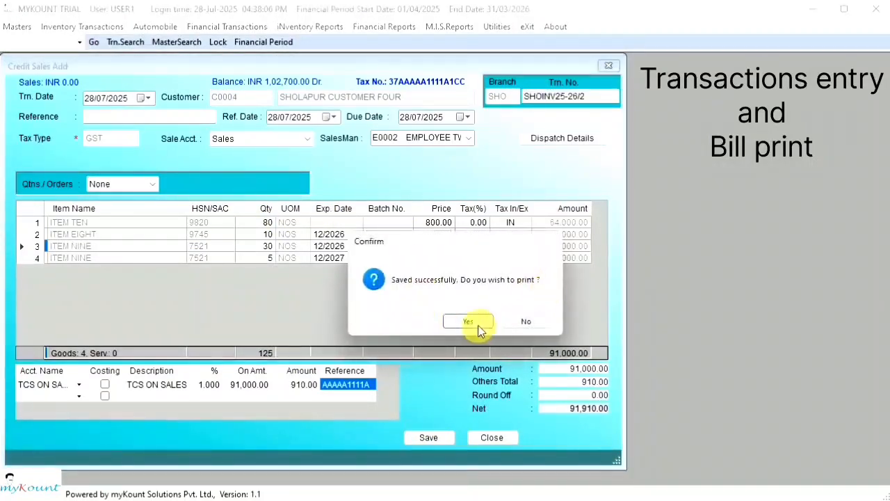
pyautogui.click(469, 323)
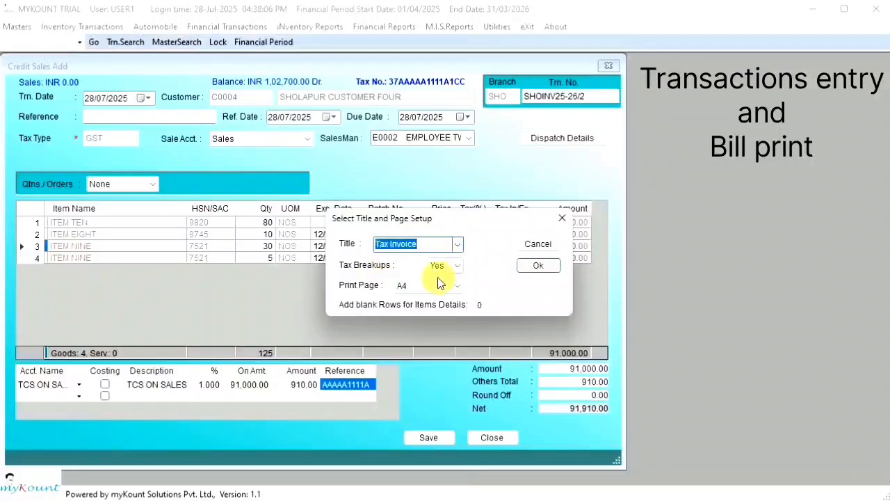
# Step: Preview the bill on A4 with the title Tax Bill and tax breakups set to Yes, and close the preview
pyautogui.click(456, 288)
pyautogui.click(448, 298)
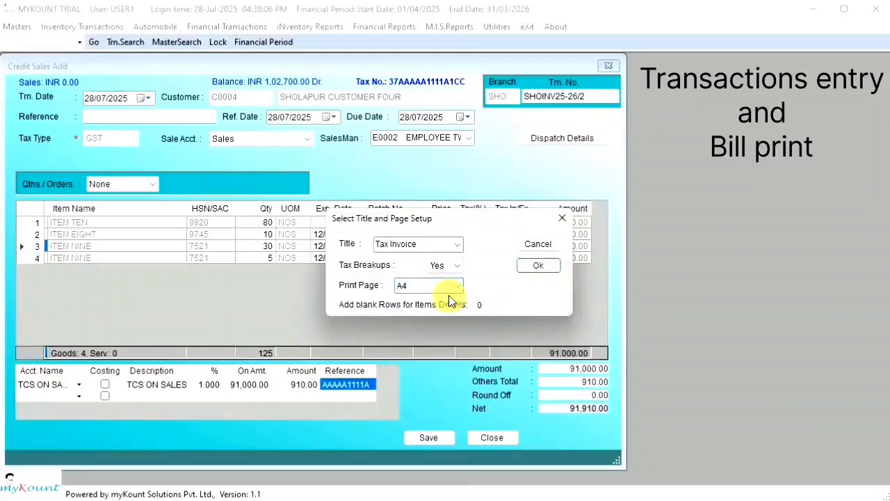
pyautogui.click(431, 244)
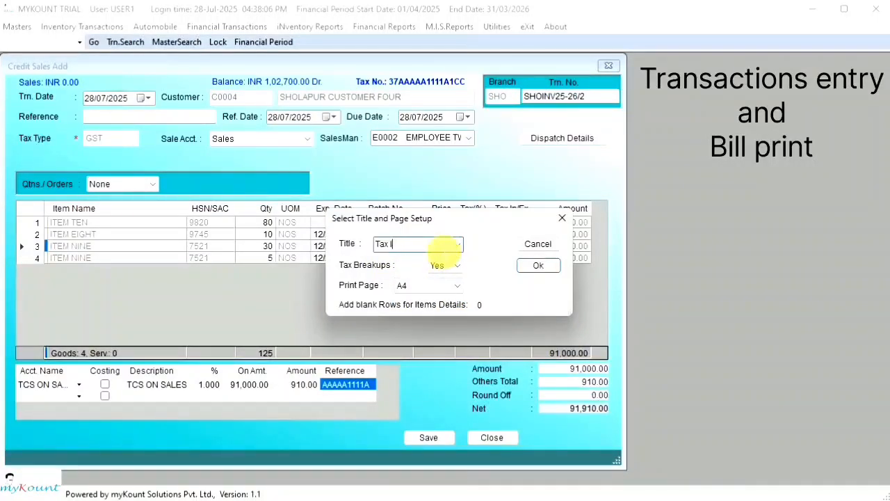
pyautogui.press('BackSpace')
pyautogui.write('Bill')
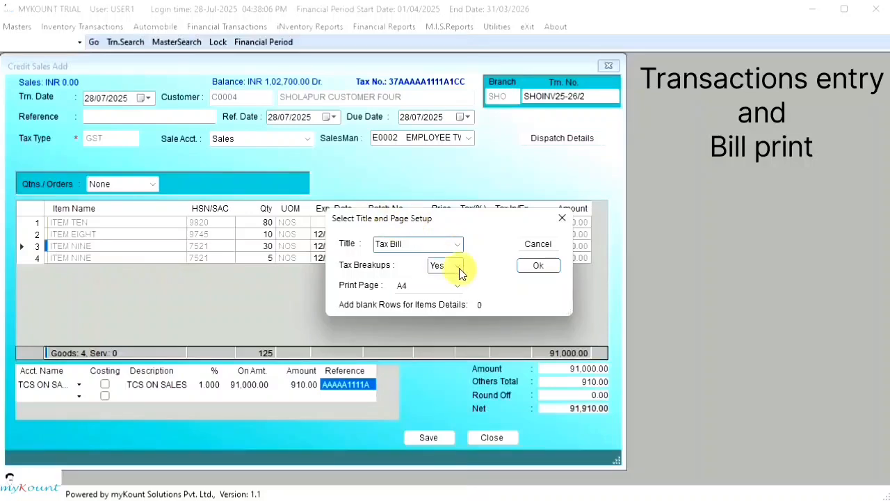
pyautogui.click(445, 279)
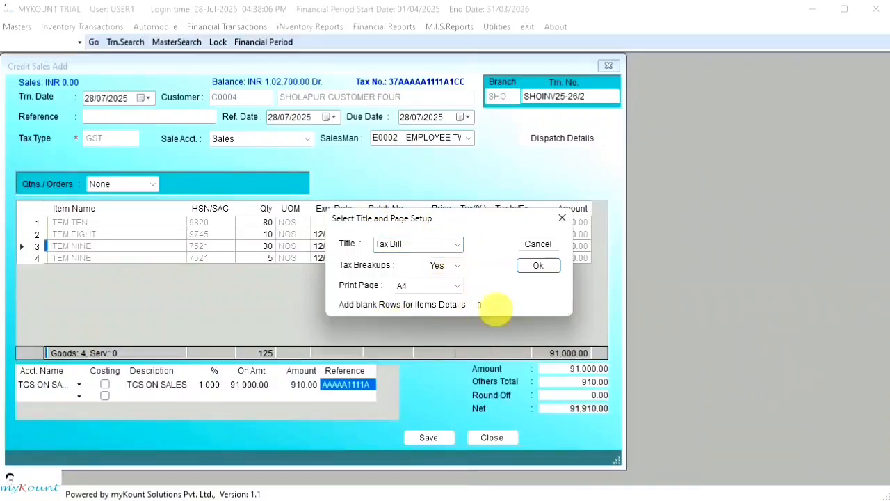
pyautogui.click(539, 265)
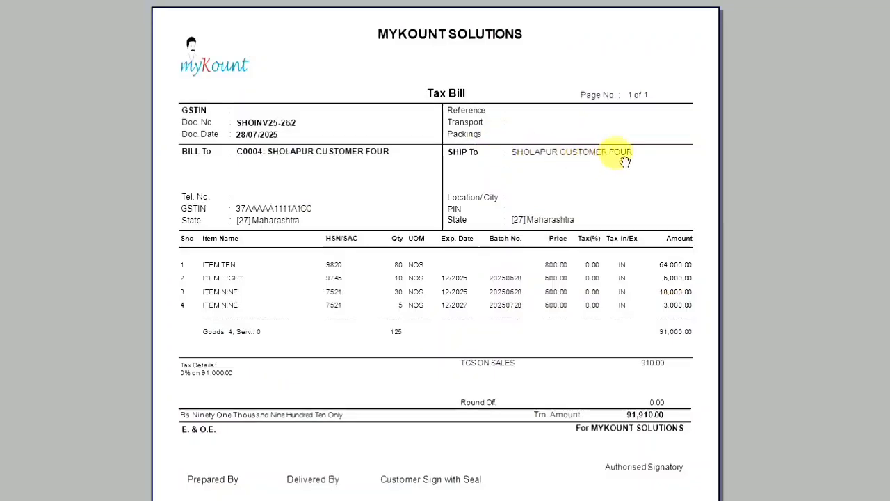
pyautogui.press('Escape')
# Step: Generate the Stocks With Cost Prices report for all branches as on 29/07/2025
pyautogui.click(313, 26)
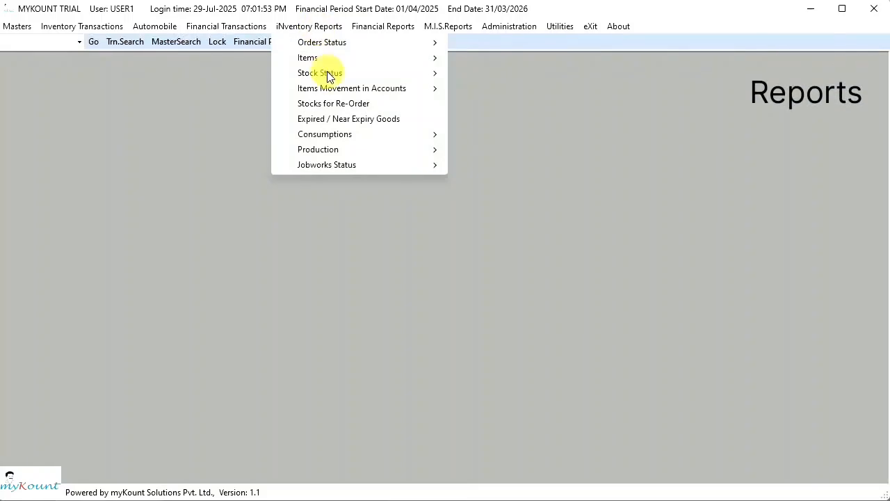
pyautogui.moveTo(324, 73)
pyautogui.click(500, 87)
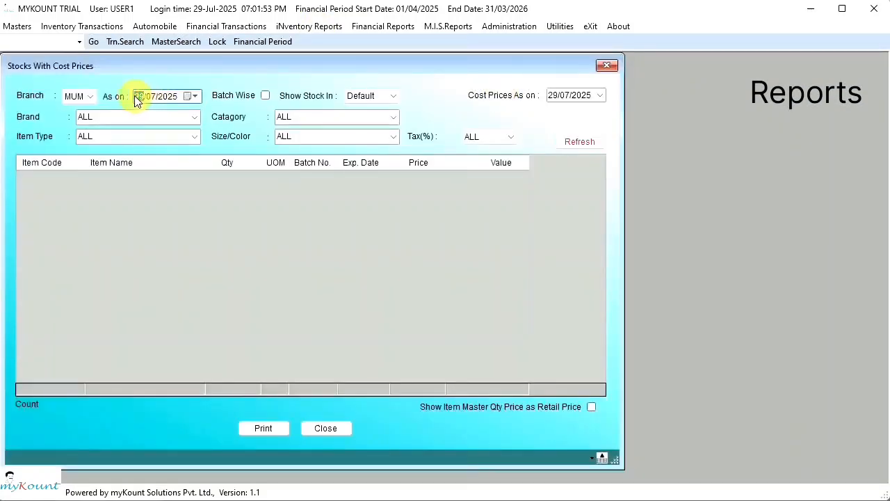
pyautogui.click(77, 96)
pyautogui.click(96, 153)
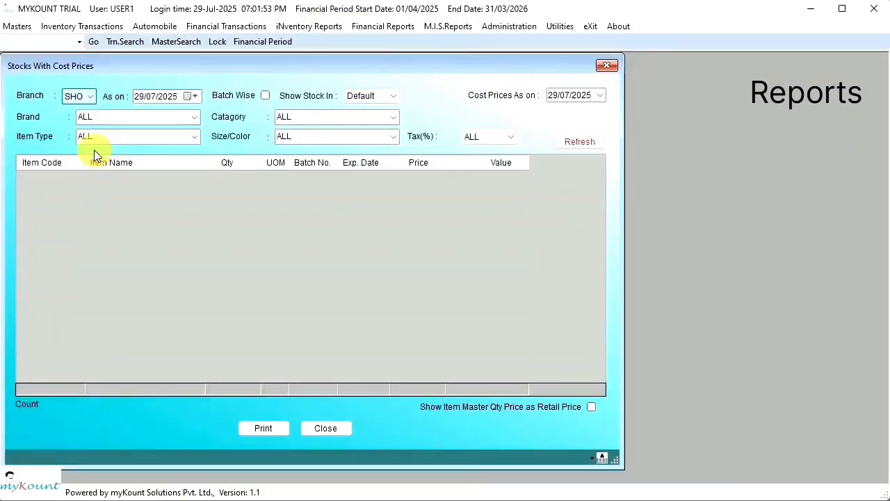
pyautogui.click(90, 97)
pyautogui.click(79, 111)
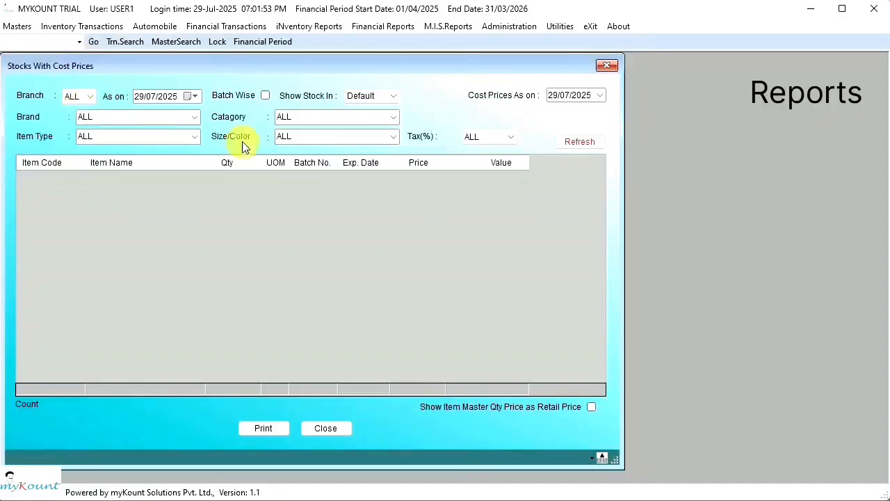
pyautogui.click(592, 140)
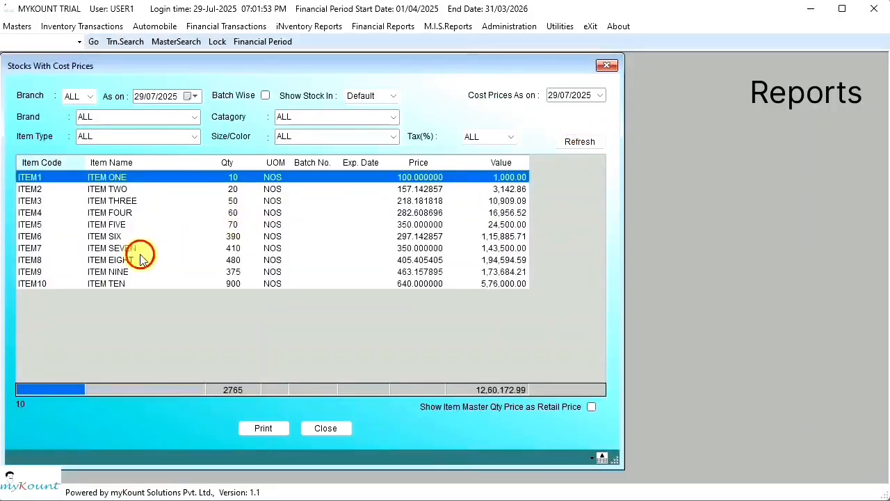
# Step: View the branchwise stock breakup of ITEM EIGHT, including its quantity column, and close it
pyautogui.click(140, 257)
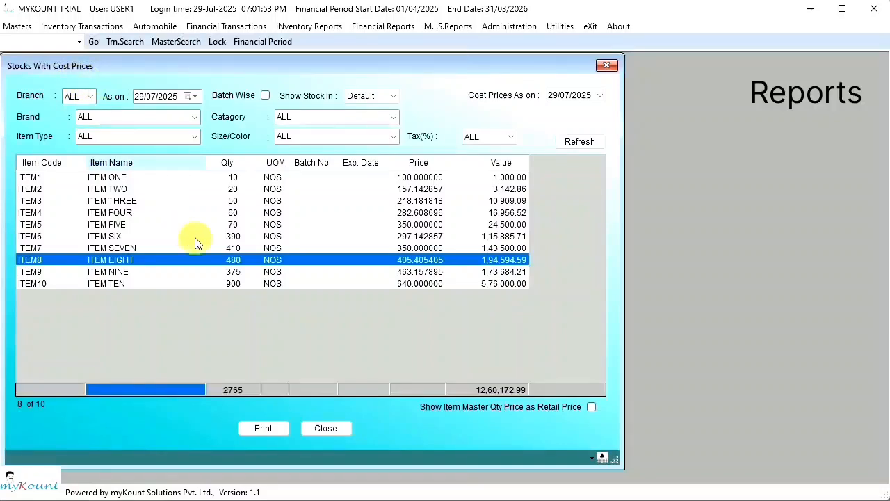
pyautogui.rightClick(204, 258)
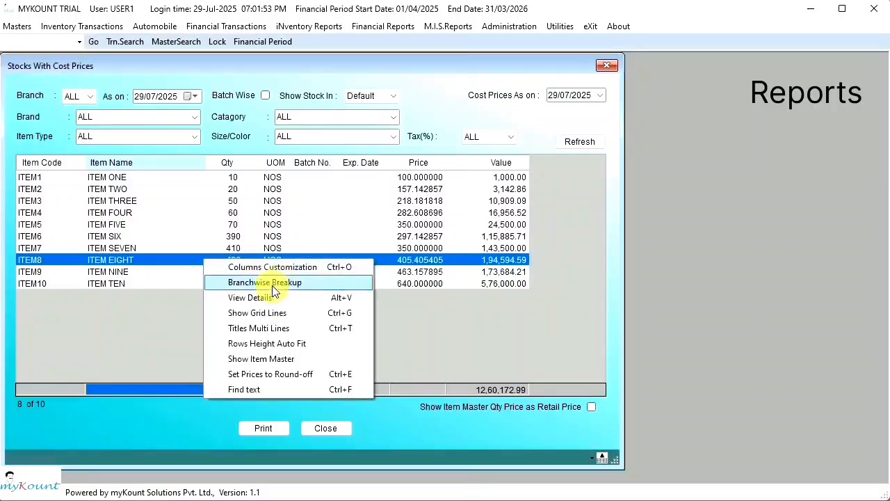
pyautogui.click(274, 285)
pyautogui.click(472, 147)
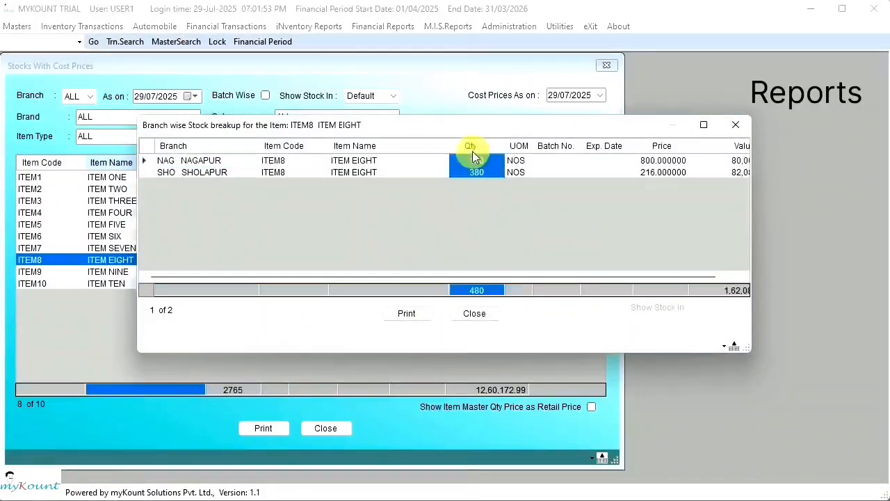
pyautogui.click(736, 124)
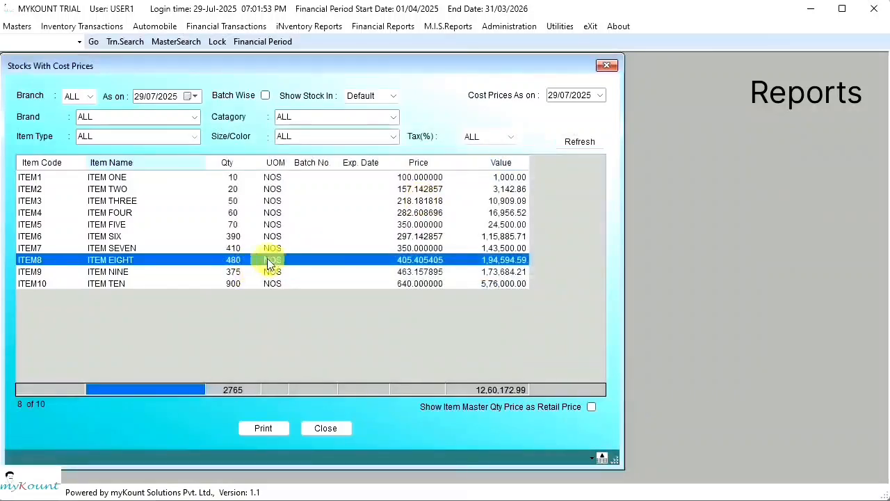
# Step: Open the item ledger of ITEM SEVEN and review its transaction type and account filter choices
pyautogui.doubleClick(257, 249)
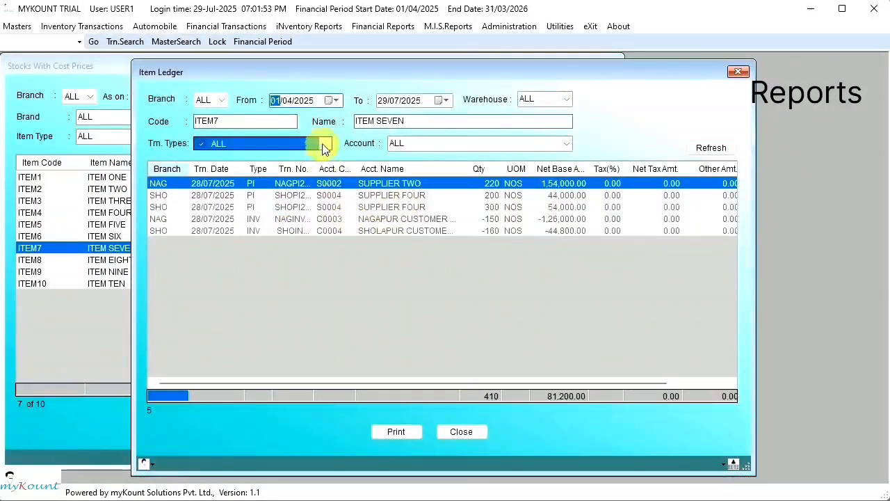
pyautogui.click(325, 143)
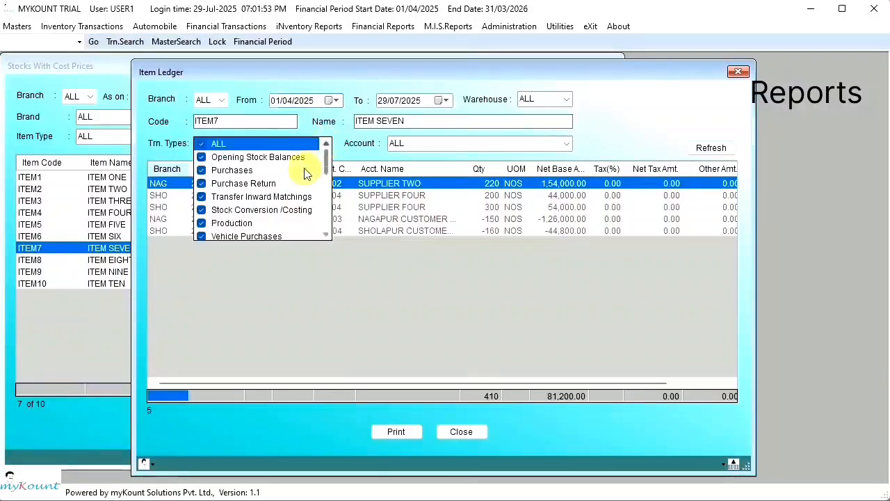
pyautogui.moveTo(327, 167); pyautogui.dragTo(322, 149)
pyautogui.click(205, 145)
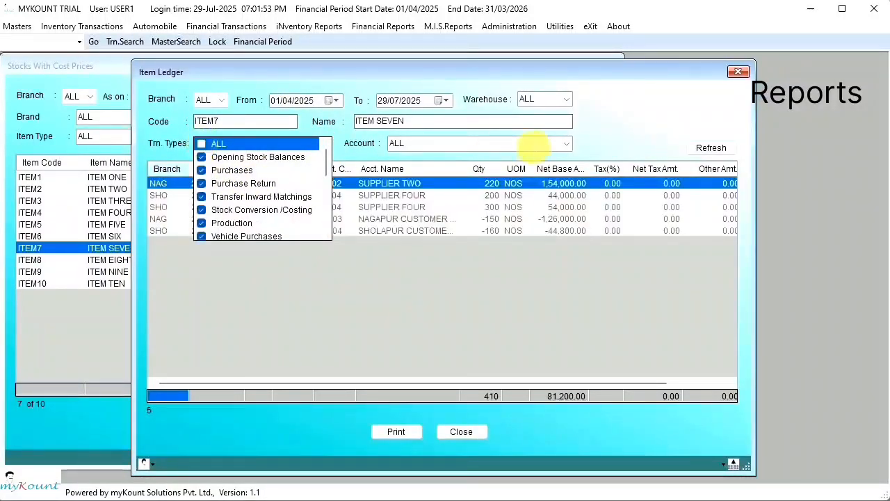
pyautogui.click(566, 146)
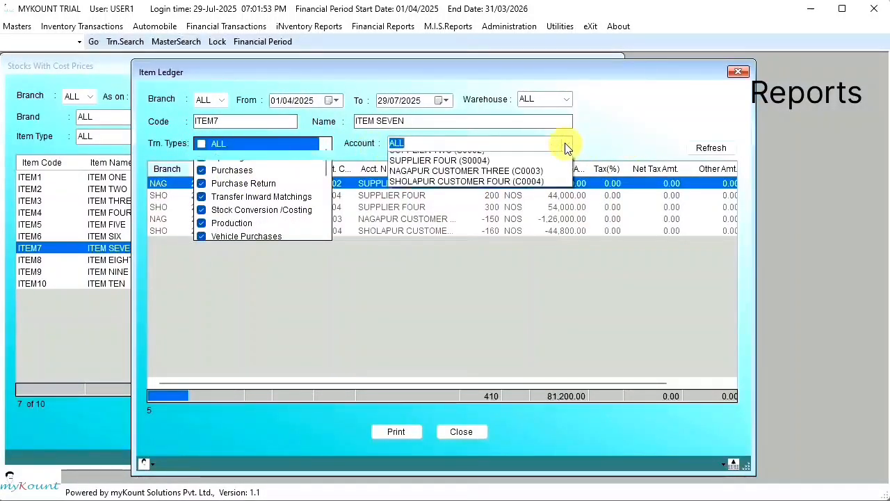
pyautogui.click(656, 114)
# Step: Display the Nagapur credit sale from the item ledger, examine its add and edit history, and return to the stock report
pyautogui.click(267, 218)
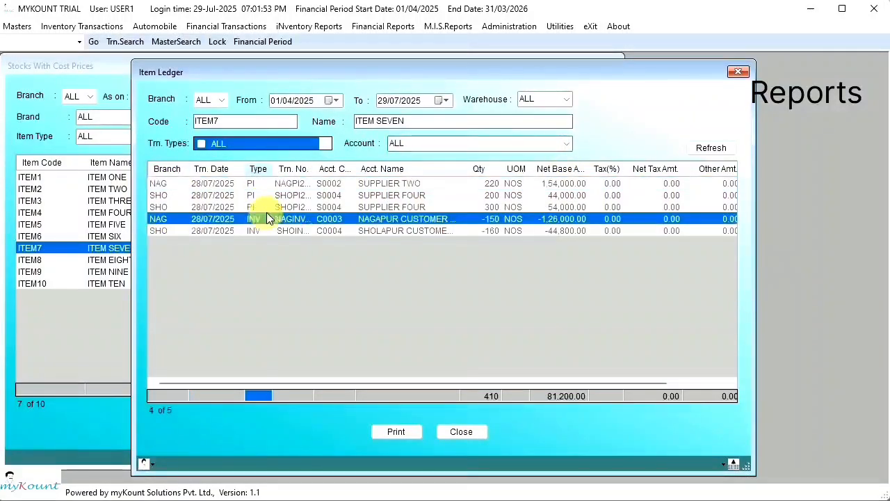
pyautogui.click(361, 219)
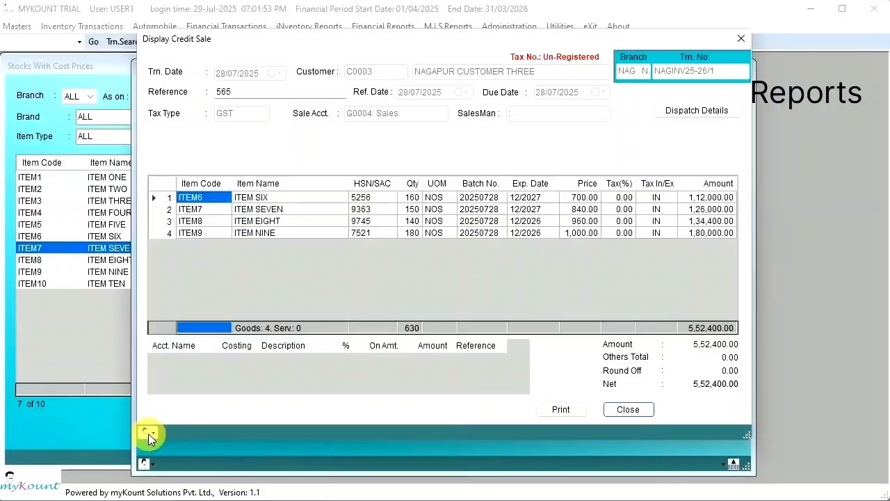
pyautogui.click(149, 434)
pyautogui.click(235, 394)
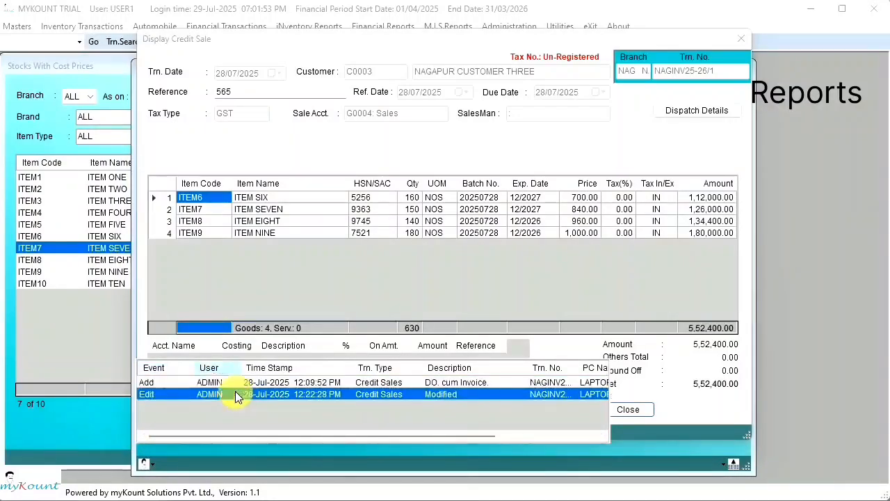
pyautogui.click(242, 382)
pyautogui.click(239, 394)
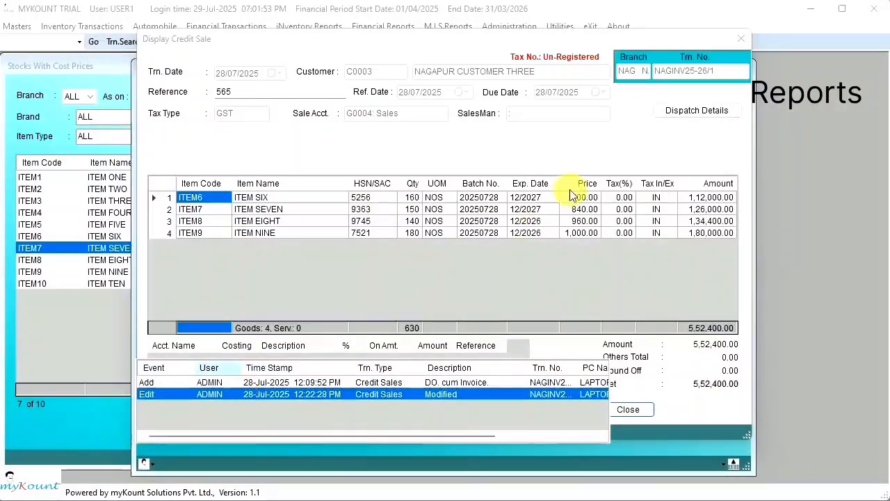
pyautogui.press('Escape')
pyautogui.press('Escape')
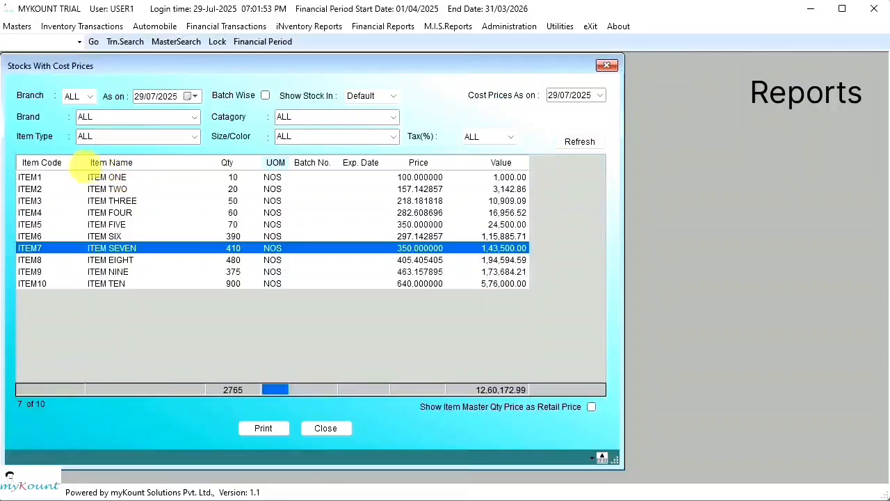
# Step: Place the Batch No. column after Exp. Date and narrow the Item Name column in the stock report
pyautogui.moveTo(323, 170); pyautogui.dragTo(424, 175)
pyautogui.moveTo(201, 173); pyautogui.dragTo(192, 174)
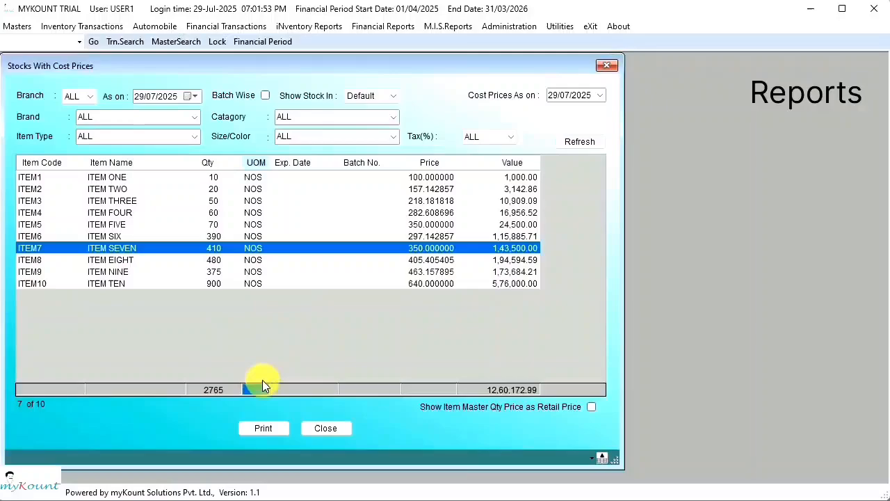
# Step: Preview the printout of the stock report with cost prices, and close the preview and the report
pyautogui.click(262, 429)
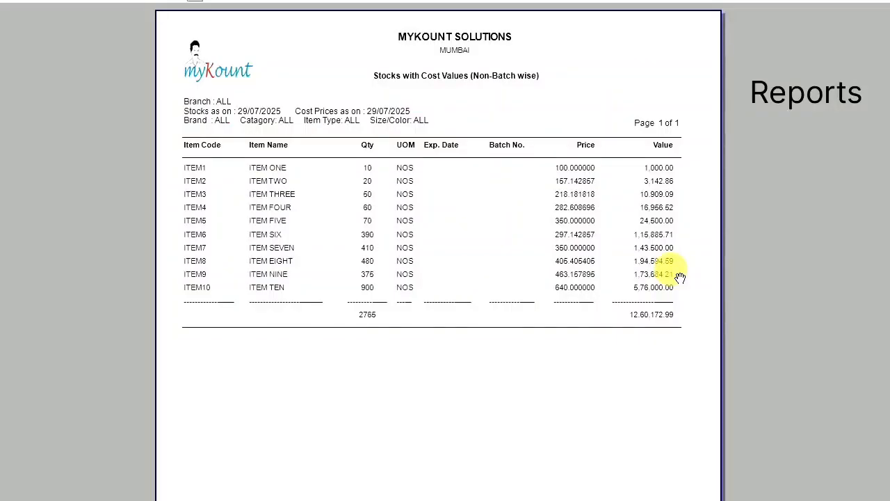
pyautogui.press('Escape')
pyautogui.click(319, 29)
pyautogui.moveTo(574, 66); pyautogui.dragTo(579, 67)
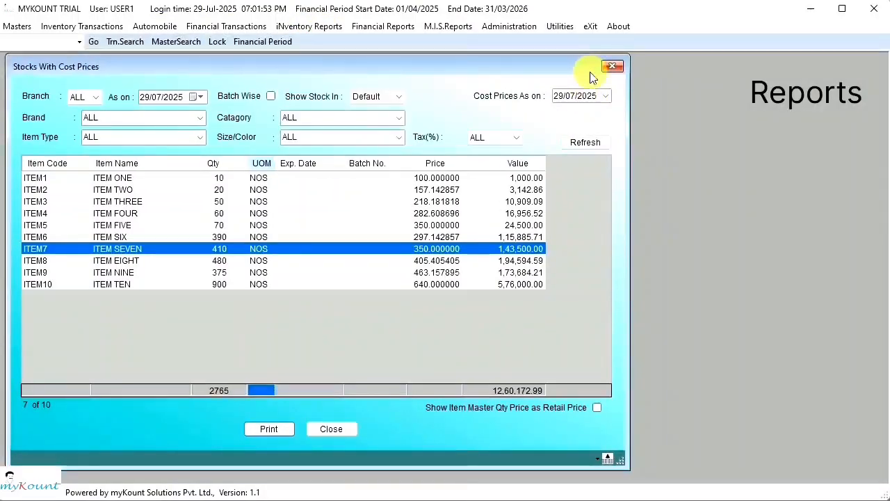
pyautogui.click(612, 66)
# Step: Generate the near-expiry stock report for all branches with expiry within 180 days
pyautogui.click(302, 28)
pyautogui.moveTo(356, 92)
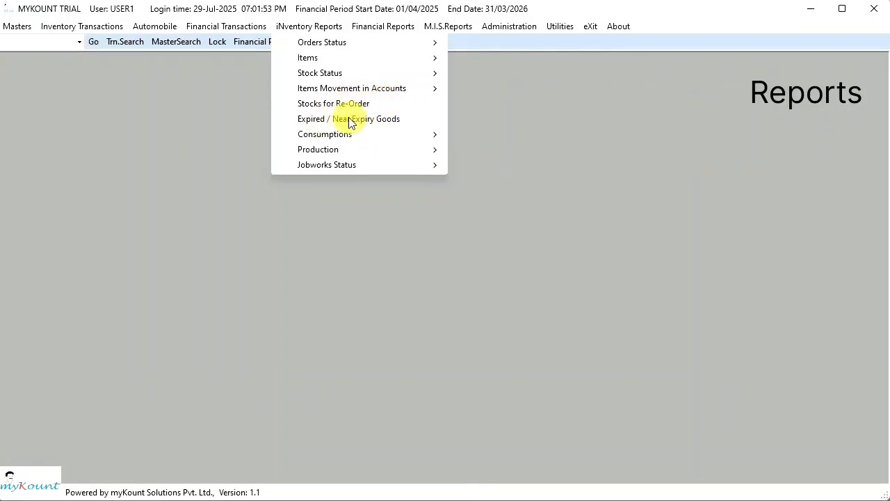
pyautogui.click(351, 122)
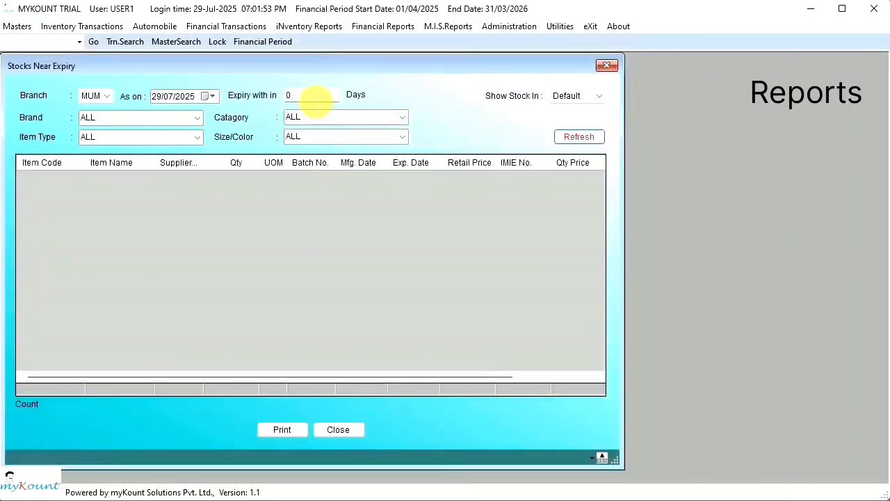
pyautogui.click(290, 98)
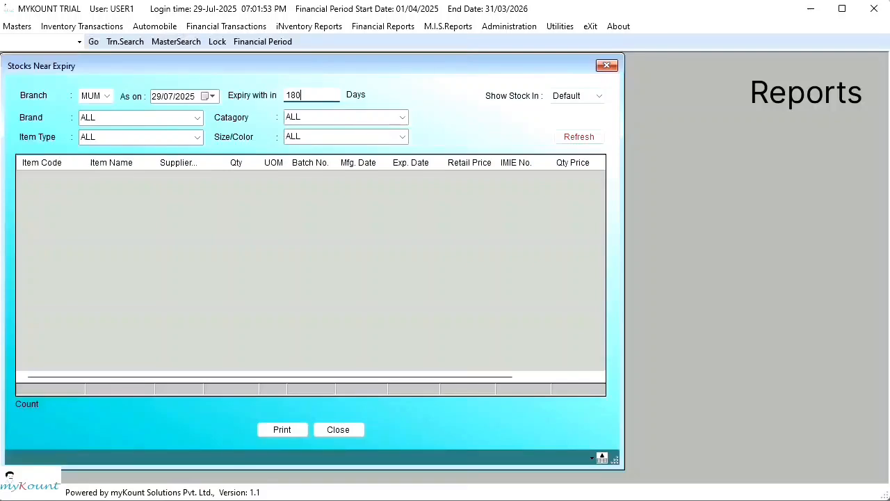
pyautogui.press('Tab')
pyautogui.click(106, 96)
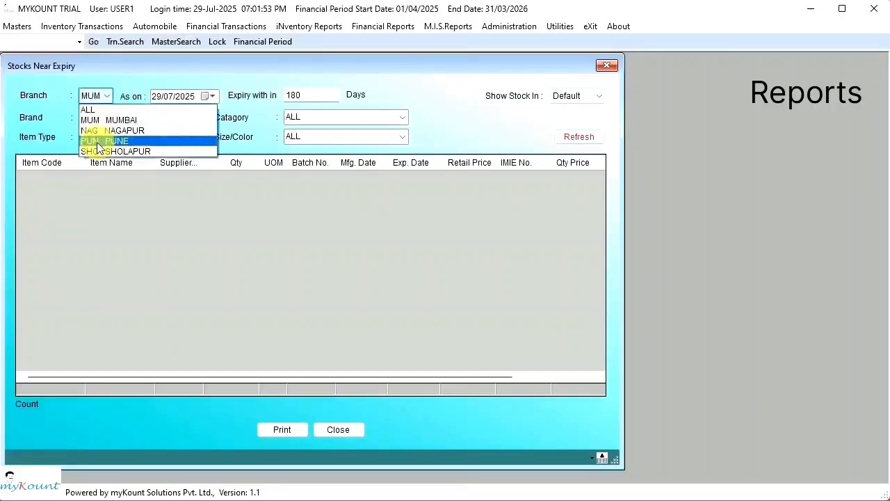
pyautogui.click(90, 107)
pyautogui.click(578, 137)
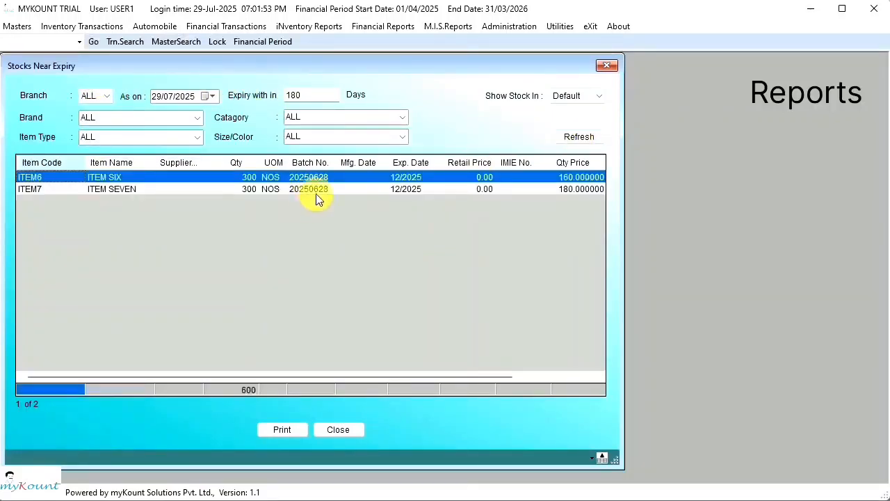
# Step: Set the expiry period of the near-expiry report to 700 days and refresh the list
pyautogui.click(309, 97)
pyautogui.write('700')
pyautogui.press('Tab')
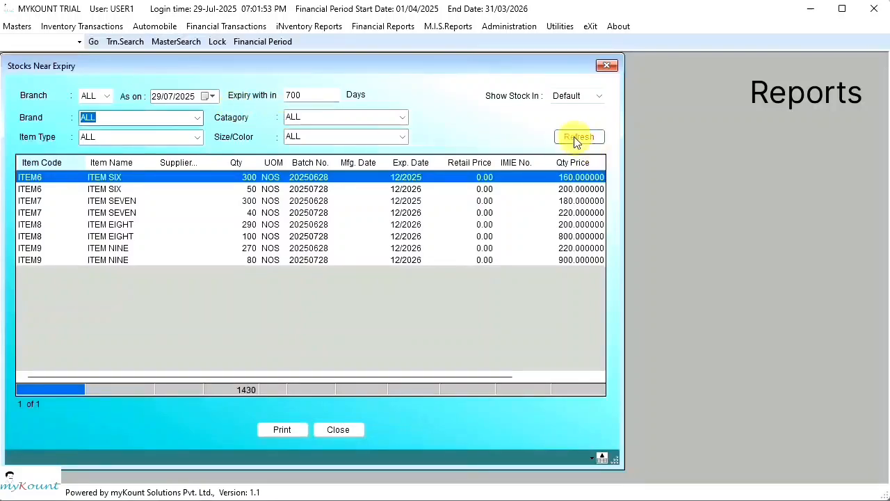
# Step: Refresh the near-expiry stock report and close it
pyautogui.click(574, 136)
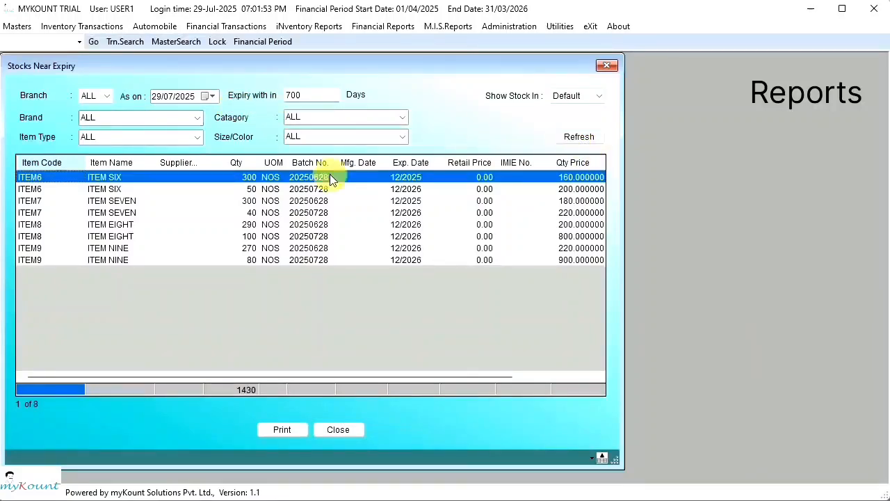
pyautogui.click(607, 70)
pyautogui.click(426, 296)
# Step: Generate the supplier balances summary for all branches from 01/04/2025 to 29/07/2025
pyautogui.click(322, 30)
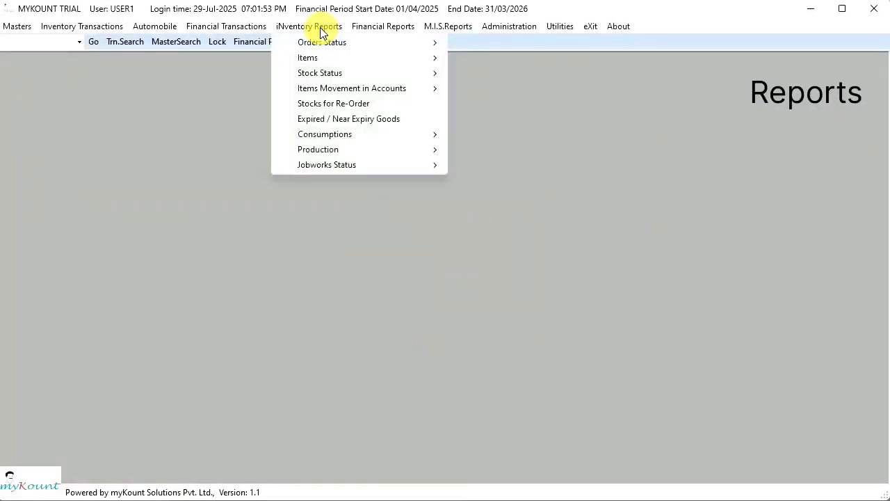
pyautogui.moveTo(395, 26)
pyautogui.moveTo(394, 57)
pyautogui.moveTo(538, 75)
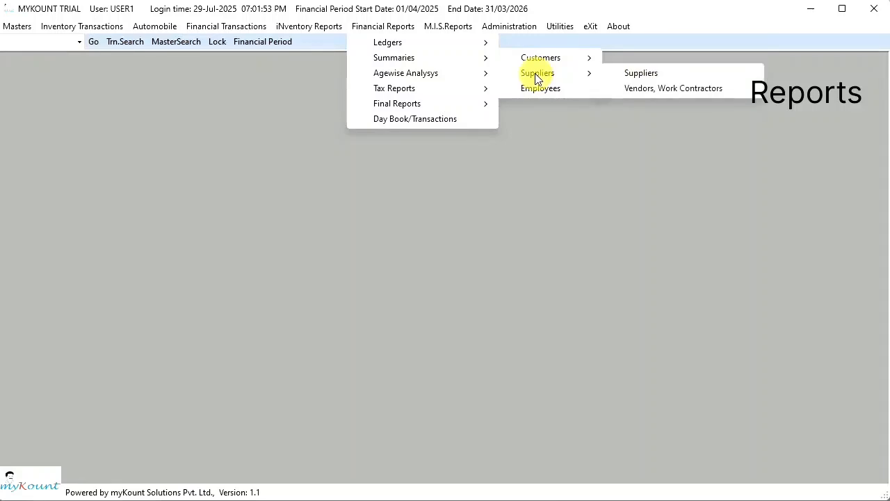
pyautogui.click(641, 74)
pyautogui.click(102, 96)
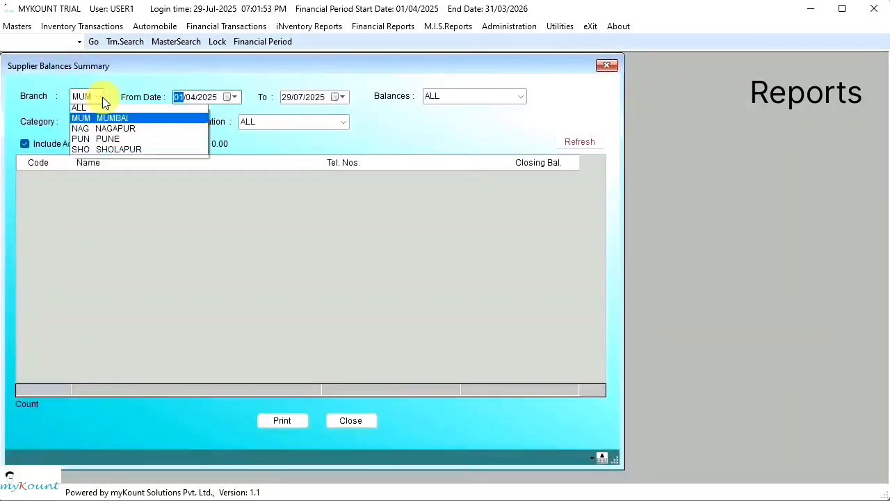
pyautogui.click(79, 107)
pyautogui.click(577, 142)
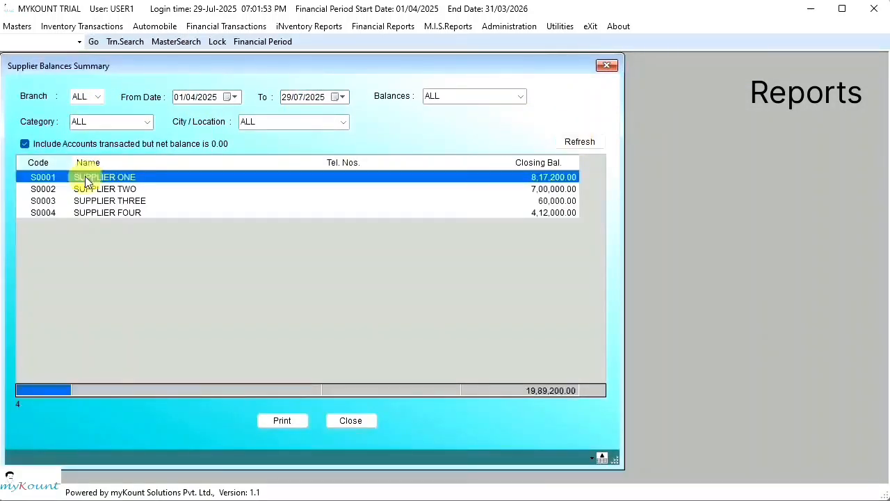
# Step: View the branchwise breakup of SUPPLIER ONE's balance and close it
pyautogui.rightClick(132, 179)
pyautogui.click(208, 200)
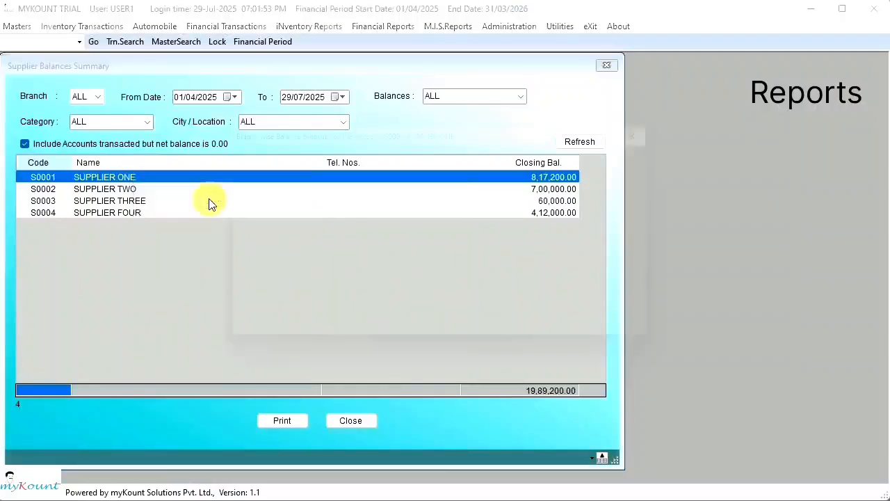
pyautogui.moveTo(526, 176); pyautogui.dragTo(543, 162)
pyautogui.click(666, 125)
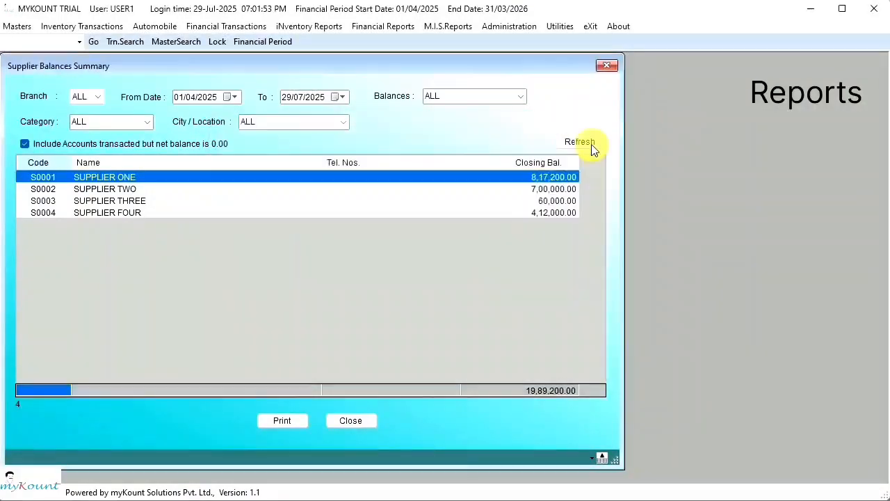
# Step: View SUPPLIER ONE's ledger from the balances summary, and close both the ledger and the summary
pyautogui.click(133, 178)
pyautogui.click(133, 179)
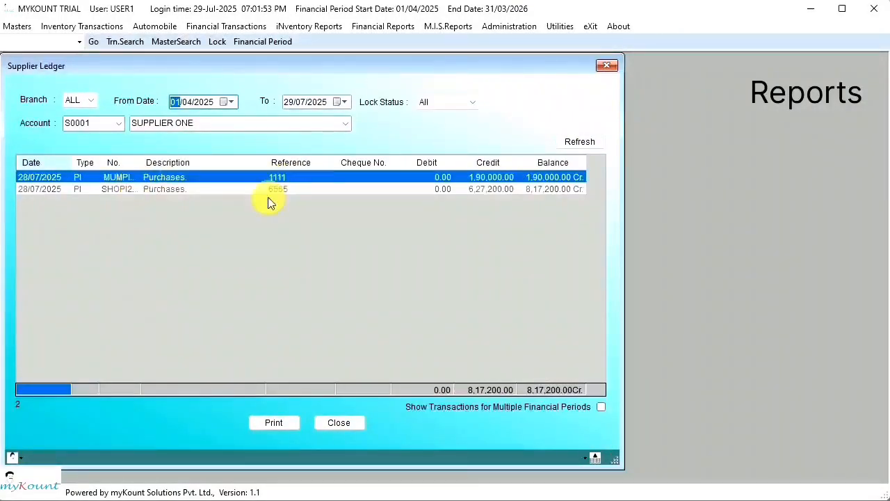
pyautogui.click(608, 67)
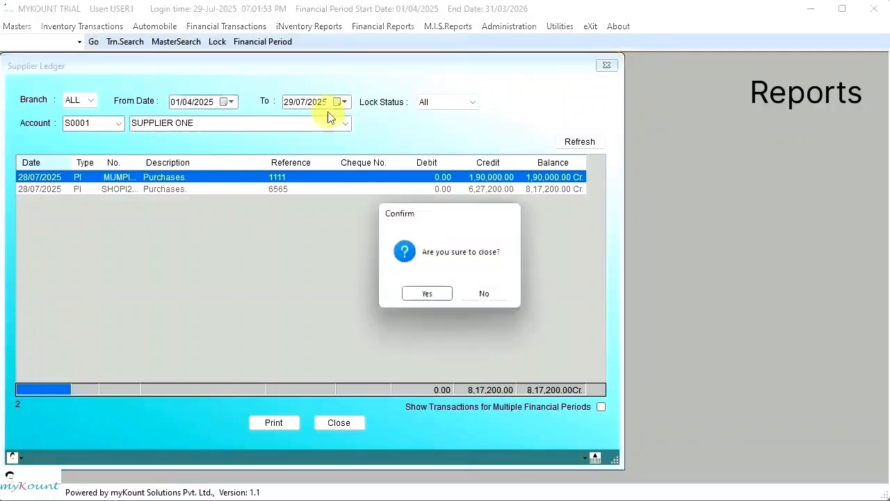
pyautogui.click(434, 295)
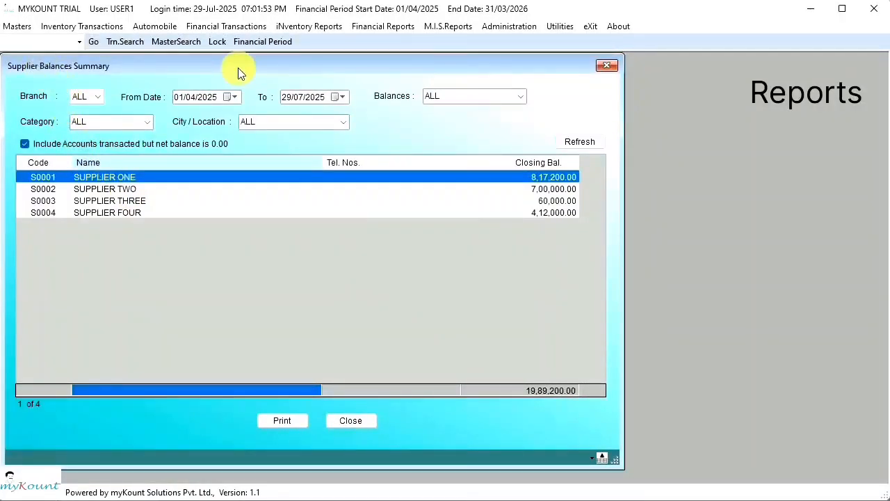
pyautogui.moveTo(238, 73); pyautogui.dragTo(278, 82)
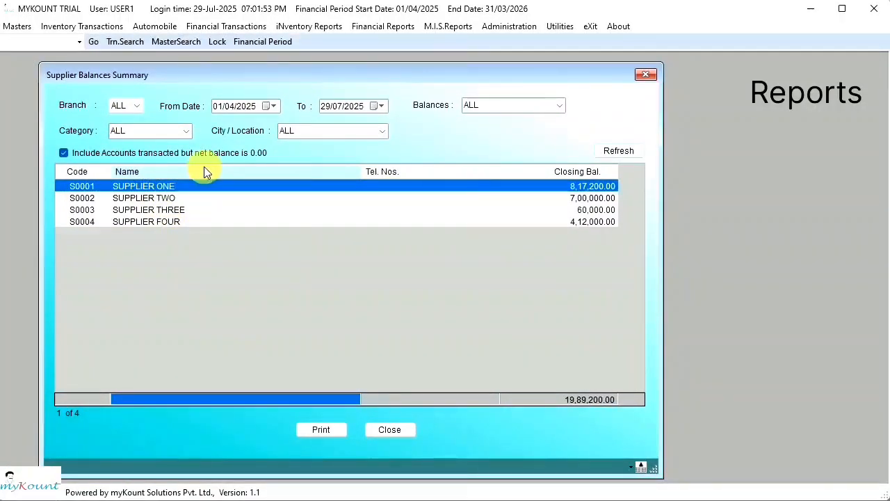
pyautogui.press('Escape')
# Step: Generate the customers agewise analysis for the MUM branch with an interval of 10 days
pyautogui.click(402, 28)
pyautogui.moveTo(417, 62)
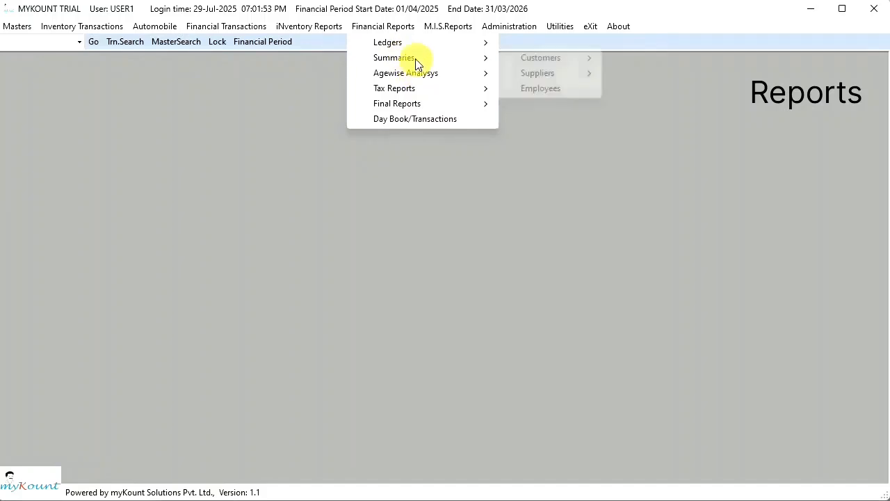
pyautogui.moveTo(566, 80)
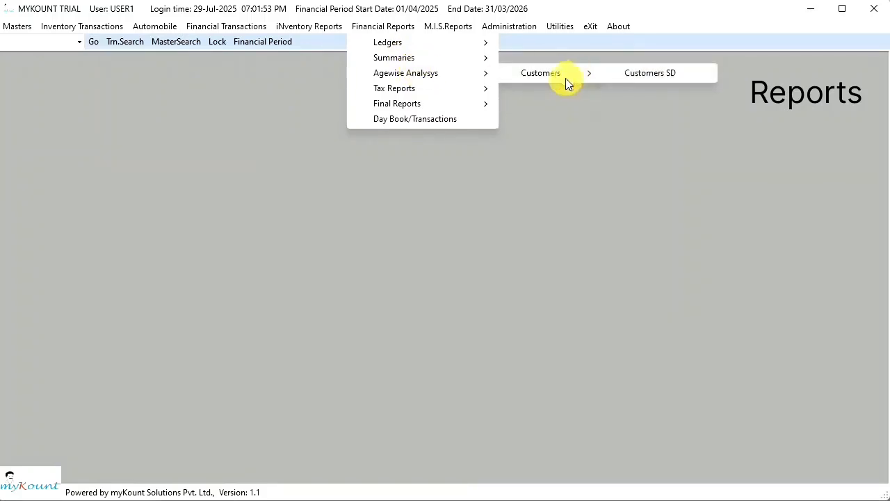
pyautogui.click(659, 74)
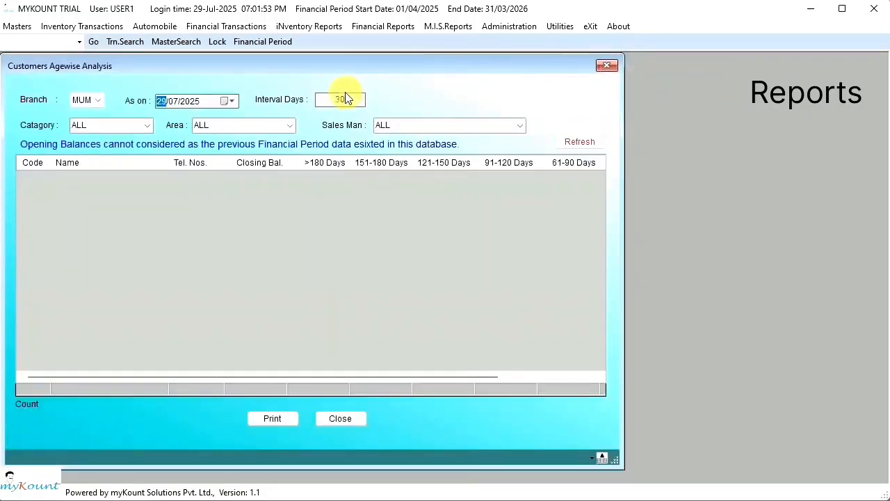
pyautogui.click(321, 101)
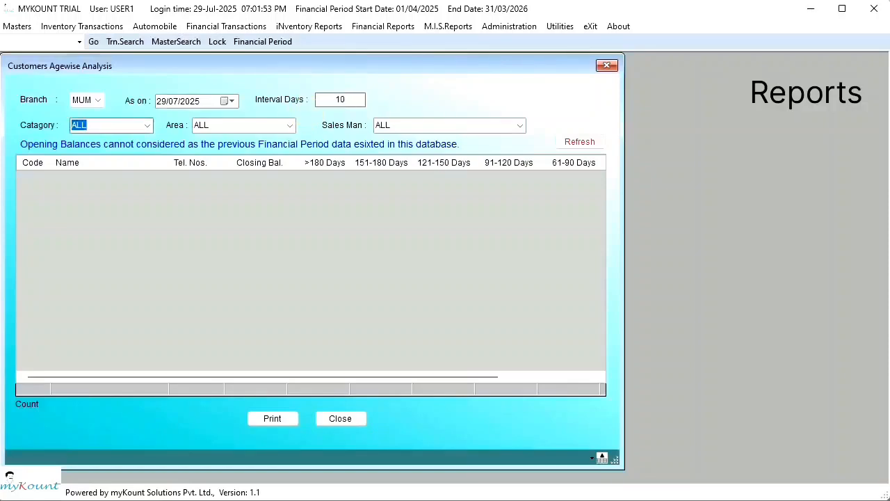
pyautogui.click(592, 143)
# Step: Set the interval of the customers agewise analysis to 30 days, refresh the list and close the report
pyautogui.write('30')
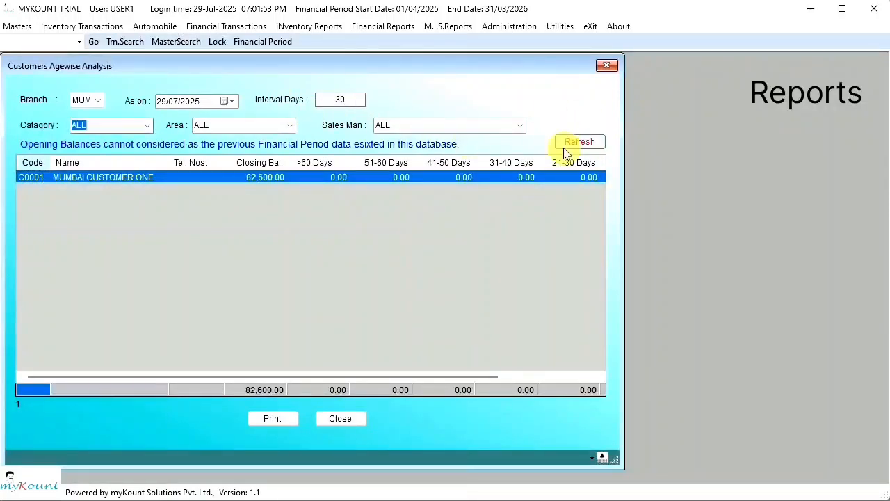
pyautogui.click(581, 143)
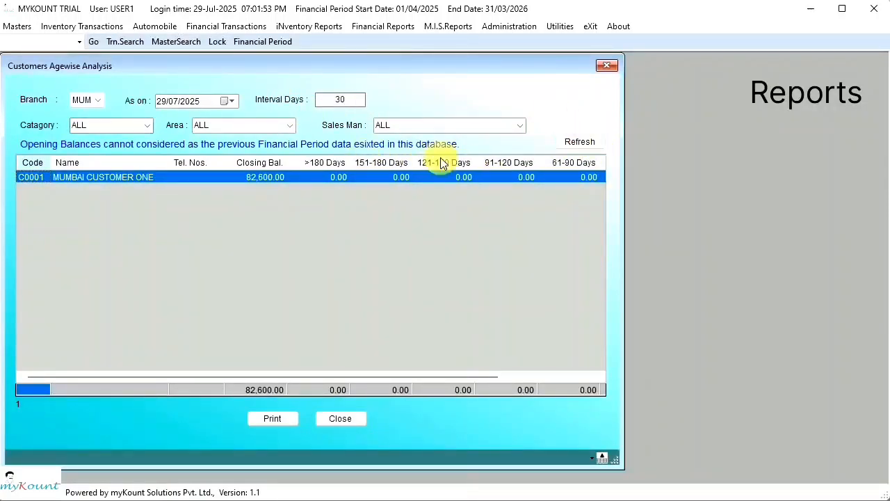
pyautogui.click(340, 419)
# Step: Generate the trial balance summary for all branches up to 29/07/2025
pyautogui.click(388, 25)
pyautogui.moveTo(423, 92)
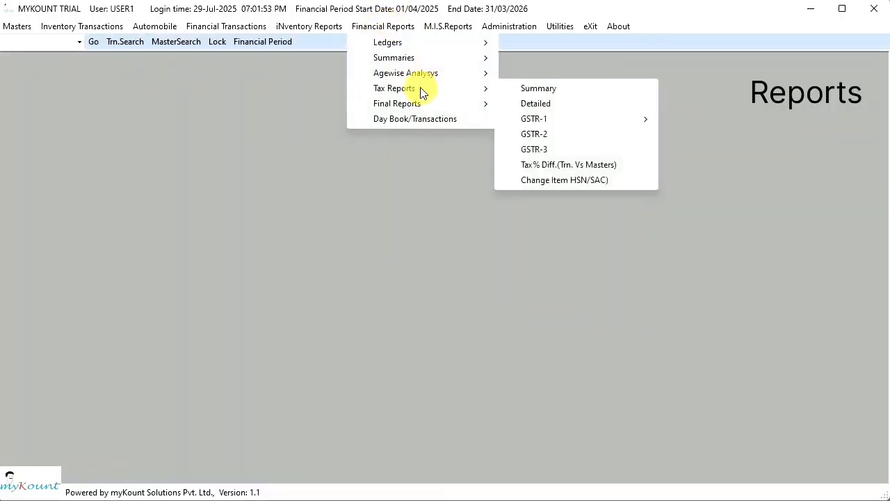
pyautogui.moveTo(564, 122)
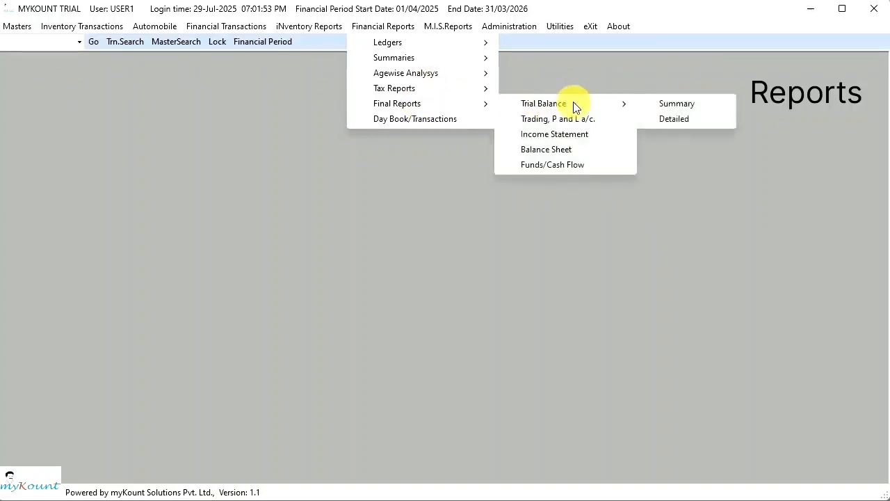
pyautogui.click(666, 103)
pyautogui.click(95, 104)
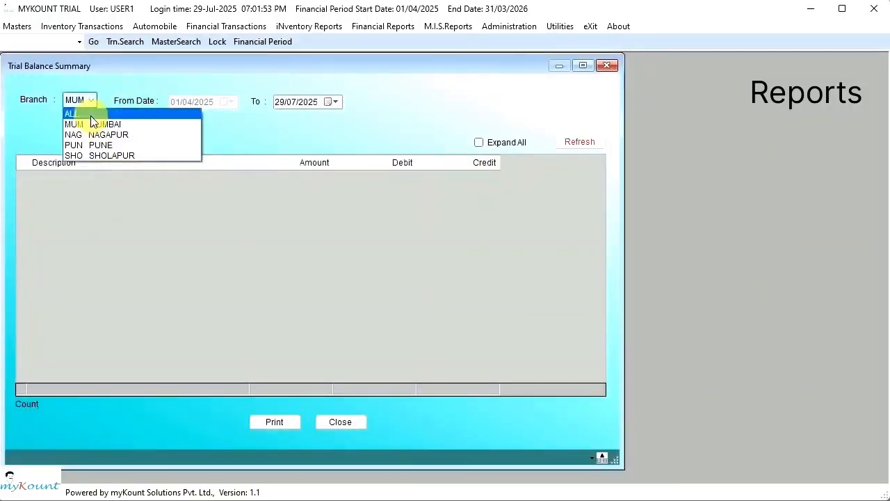
pyautogui.click(92, 114)
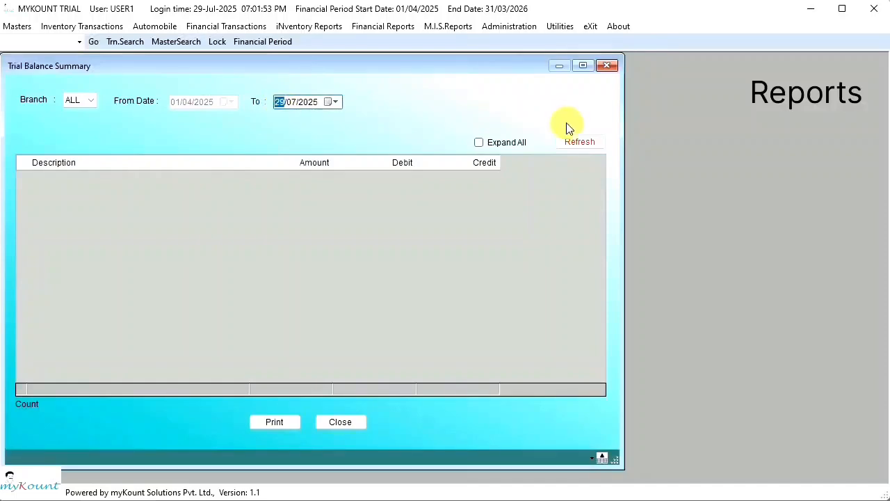
pyautogui.click(579, 142)
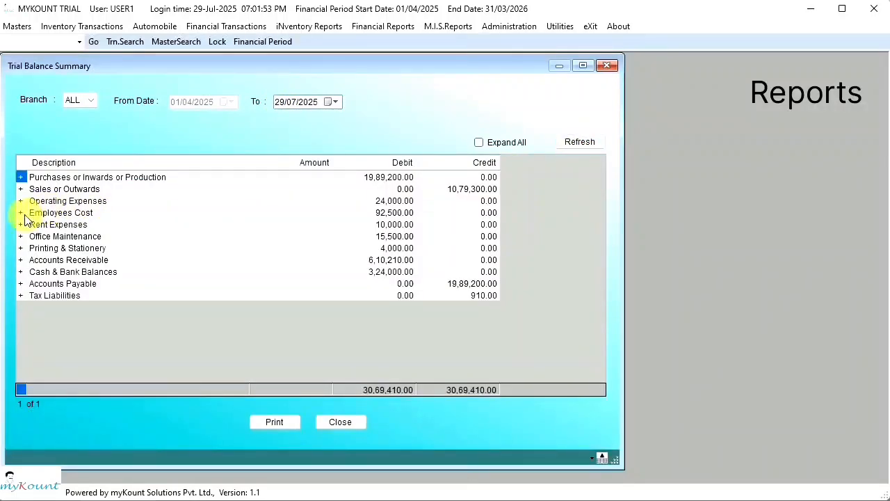
# Step: Expand Employees Cost in the trial balance and view the branchwise breakup of SALARIES
pyautogui.click(20, 213)
pyautogui.click(87, 236)
pyautogui.rightClick(88, 237)
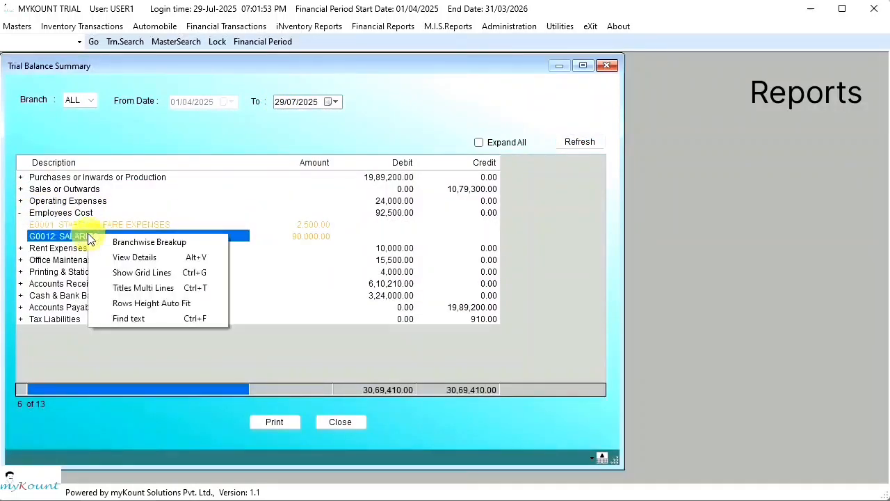
pyautogui.click(181, 243)
pyautogui.moveTo(467, 159); pyautogui.dragTo(469, 197)
pyautogui.click(462, 311)
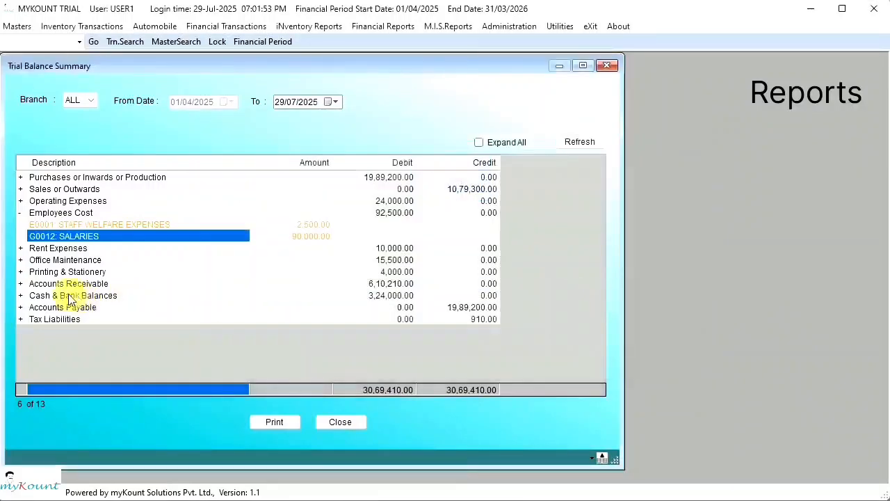
# Step: Expand Cash & Bank Balances in the trial balance and view the branchwise breakup of STATE BANK OF INDIA
pyautogui.click(20, 295)
pyautogui.click(96, 308)
pyautogui.rightClick(103, 308)
pyautogui.click(179, 318)
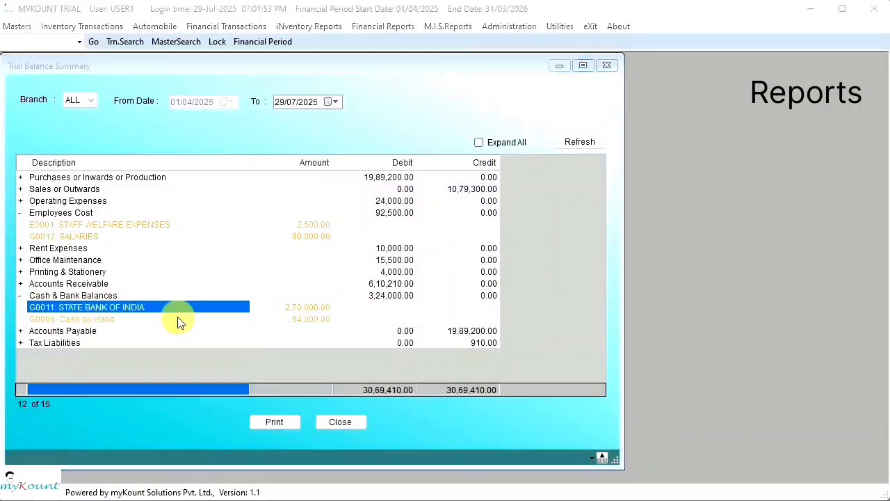
pyautogui.moveTo(479, 157); pyautogui.dragTo(481, 174)
pyautogui.click(462, 259)
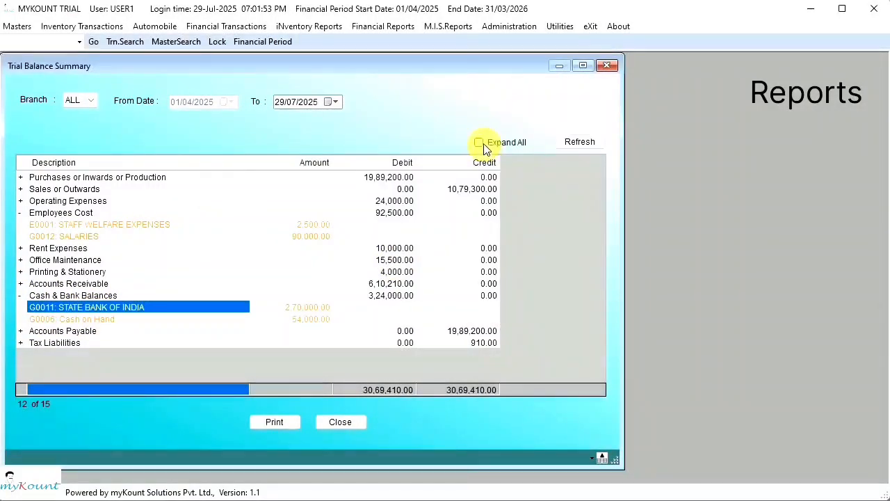
# Step: Expand and collapse all trial balance groups, leaving only Employees Cost and Cash & Bank Balances expanded
pyautogui.click(479, 143)
pyautogui.click(483, 142)
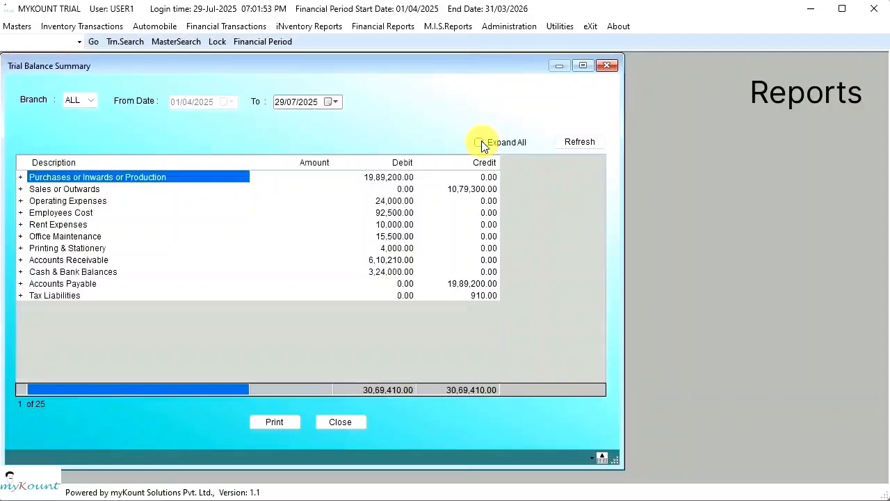
pyautogui.click(21, 213)
pyautogui.click(20, 295)
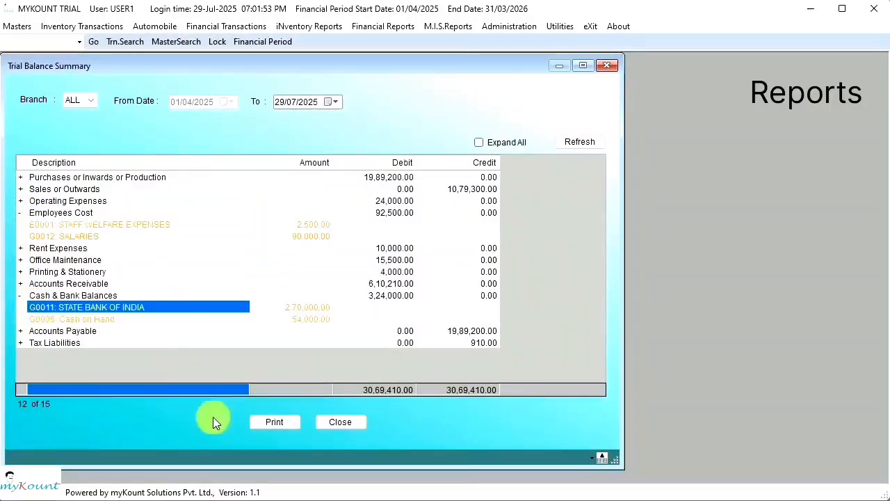
# Step: Preview the printout of the trial balance summary, and close the preview and the report
pyautogui.click(274, 422)
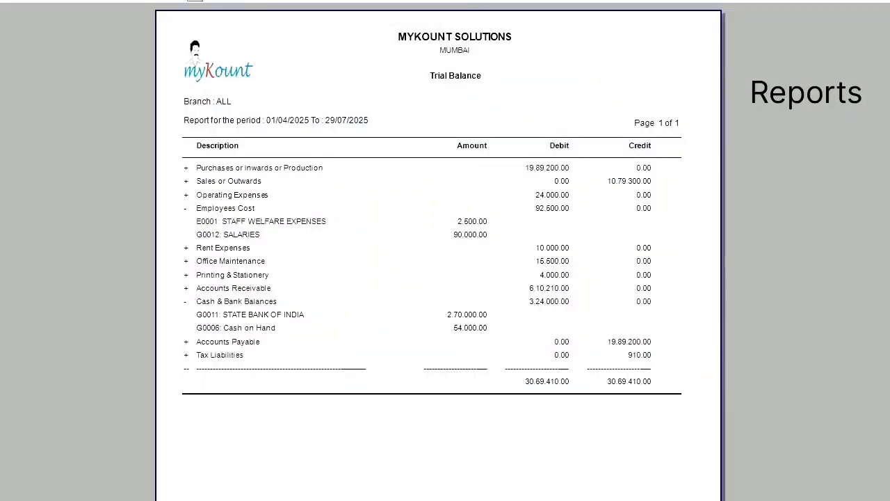
pyautogui.press('Escape')
pyautogui.press('Escape')
# Step: Generate the Trading, Profit and Loss Account for all branches and recalculate it with batch-wise stock valuation
pyautogui.click(383, 26)
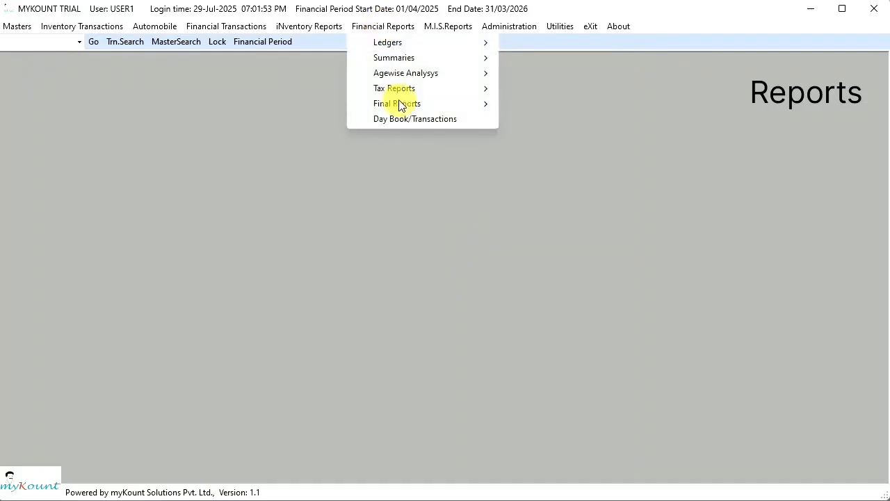
pyautogui.moveTo(397, 105)
pyautogui.click(547, 120)
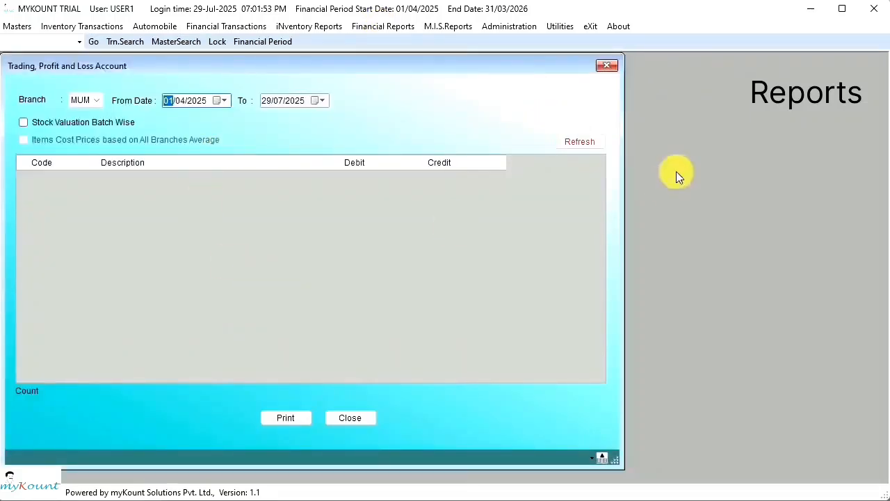
pyautogui.click(580, 141)
pyautogui.click(96, 101)
pyautogui.click(84, 111)
pyautogui.click(579, 141)
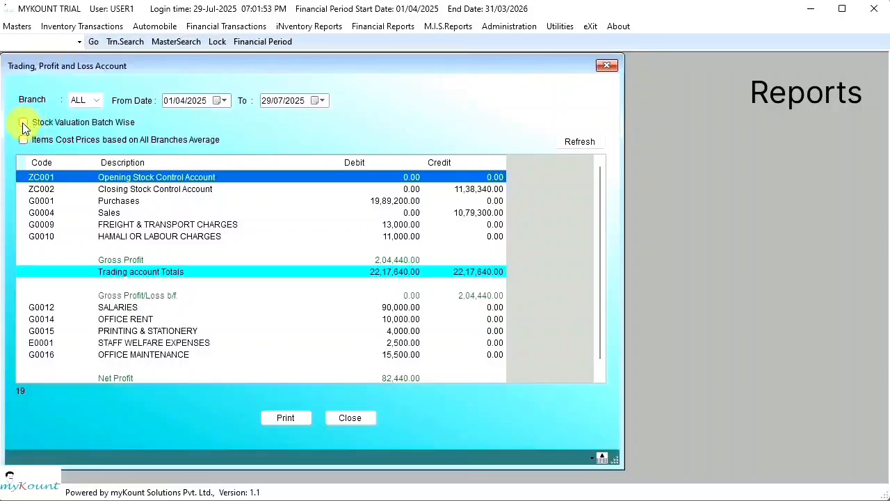
pyautogui.click(578, 141)
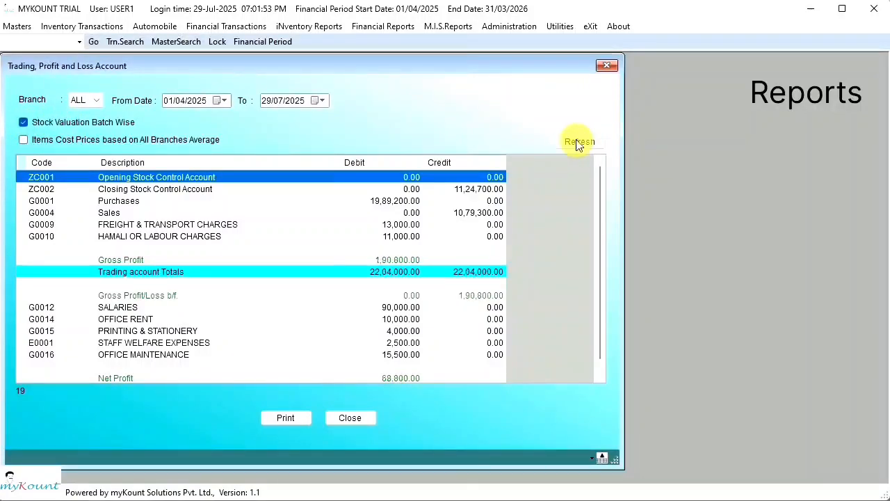
# Step: Switch the Trading, Profit and Loss Account branch to MUM, and set it back to ALL
pyautogui.click(96, 100)
pyautogui.click(96, 125)
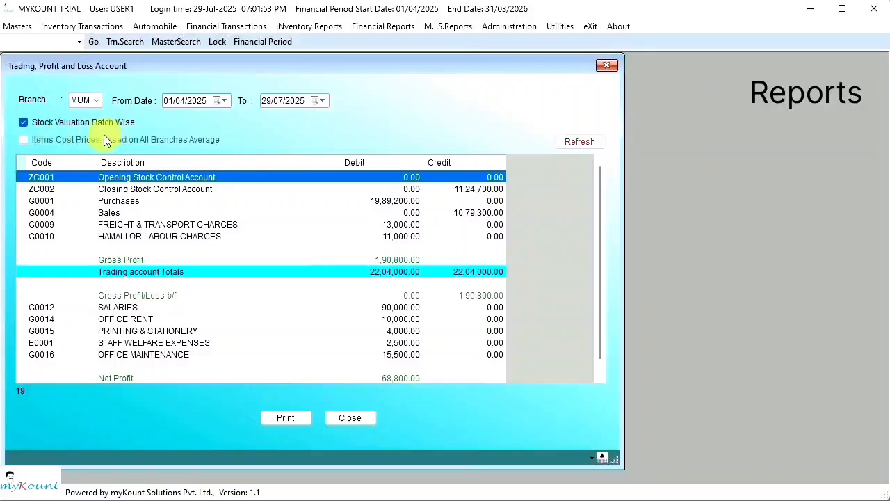
pyautogui.click(97, 102)
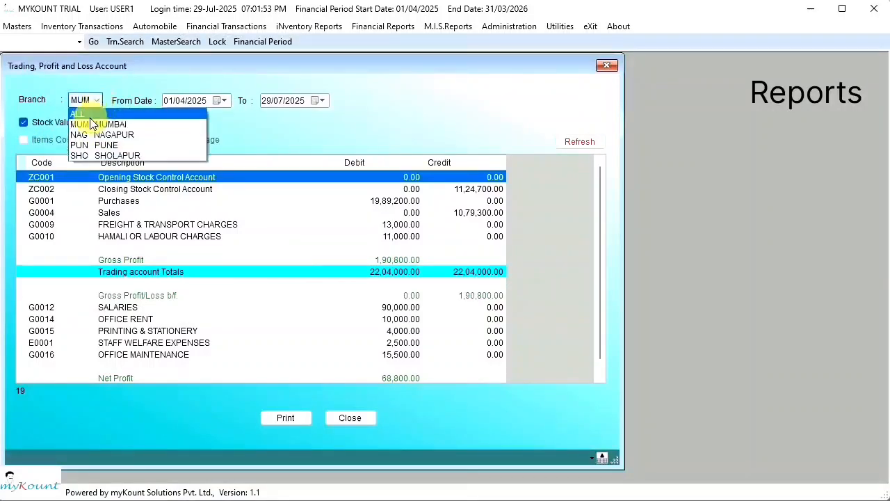
pyautogui.click(87, 114)
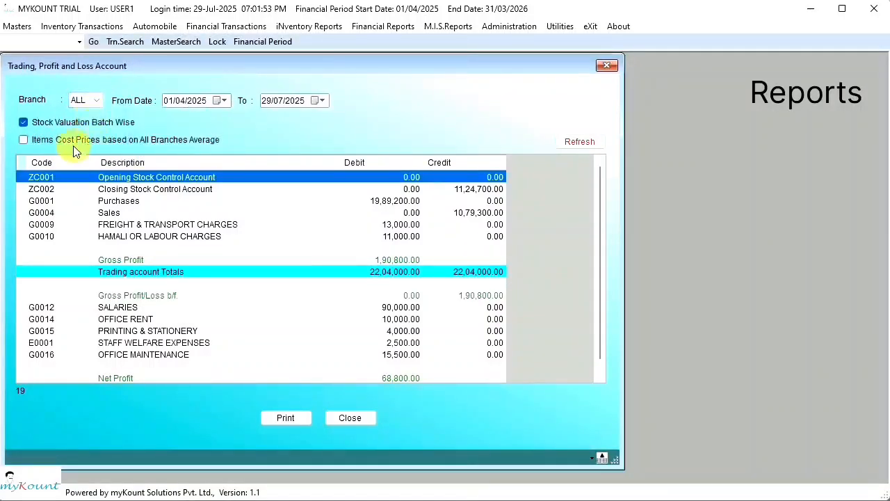
# Step: Recalculate the account with item cost prices based on all branches average, recalculate without that option, and close the report
pyautogui.click(24, 142)
pyautogui.click(577, 145)
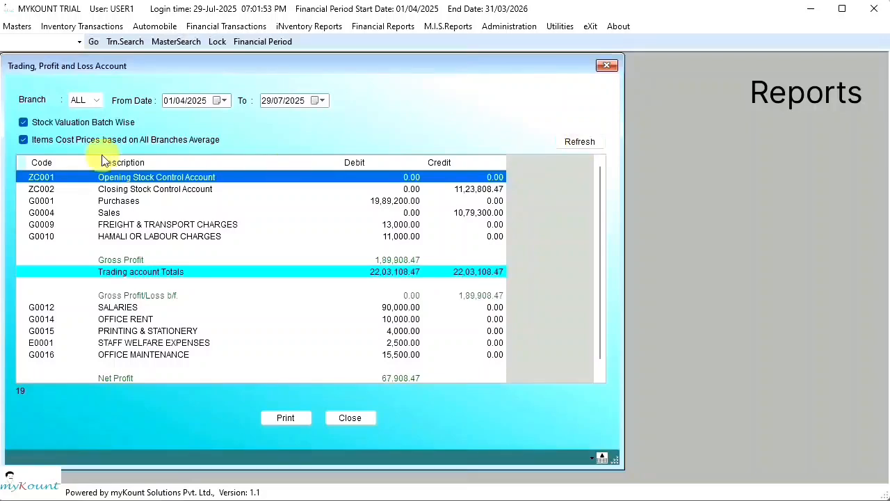
pyautogui.click(23, 141)
pyautogui.click(579, 141)
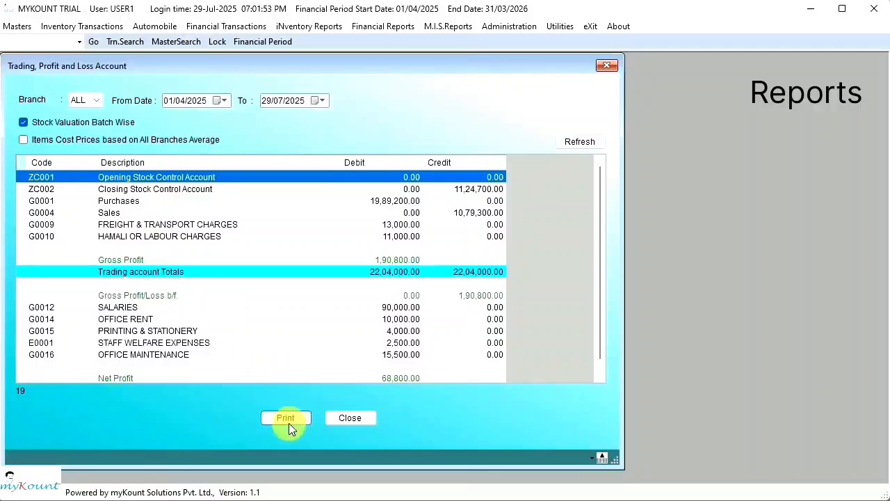
pyautogui.press('Escape')
# Step: Generate the Income Statement for the MUM branch from 01/04/2025 to 29/07/2025
pyautogui.click(393, 28)
pyautogui.moveTo(483, 105)
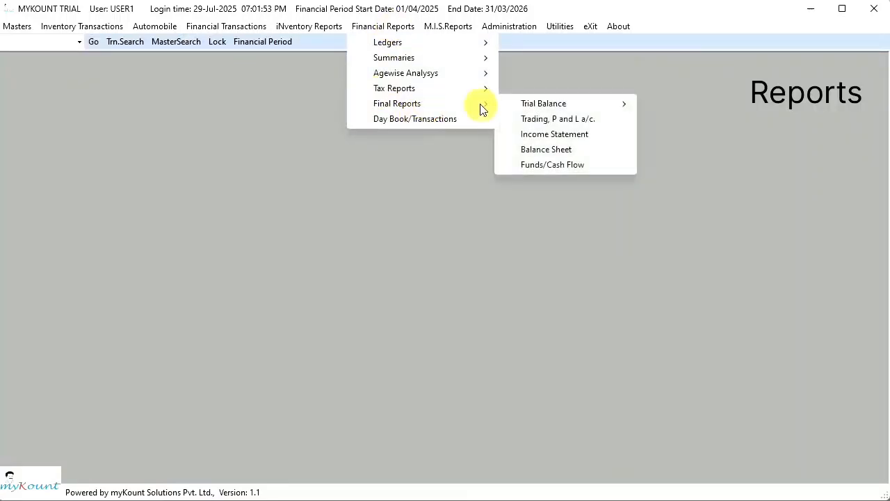
pyautogui.click(547, 132)
pyautogui.click(583, 142)
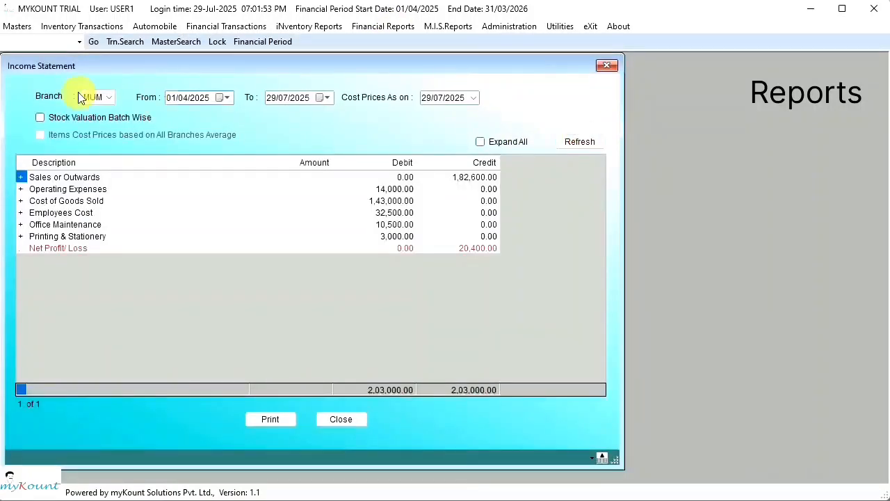
# Step: Regenerate the Income Statement for all branches, expand all its groups, and close the report
pyautogui.click(108, 97)
pyautogui.click(92, 108)
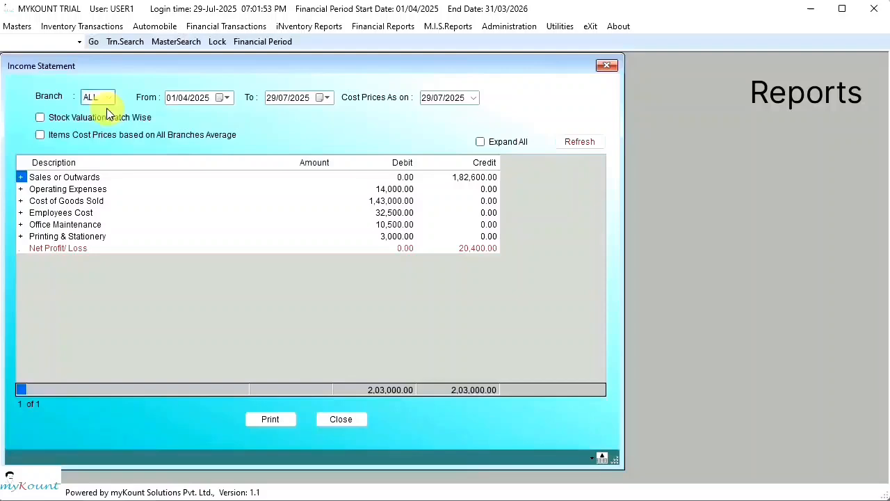
pyautogui.click(580, 141)
pyautogui.click(480, 142)
pyautogui.press('Escape')
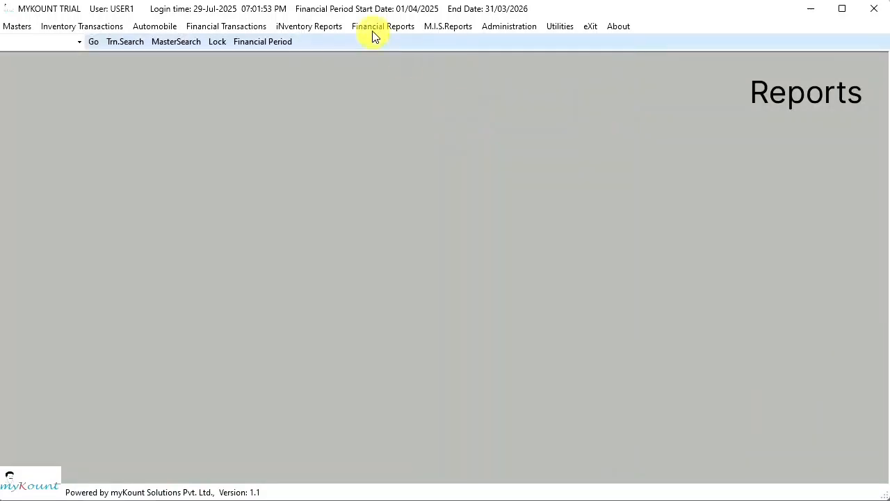
# Step: Generate the Balance Sheet as on 29/07/2025 for all branches with batch-wise stock valuation
pyautogui.click(379, 26)
pyautogui.moveTo(446, 103)
pyautogui.click(536, 151)
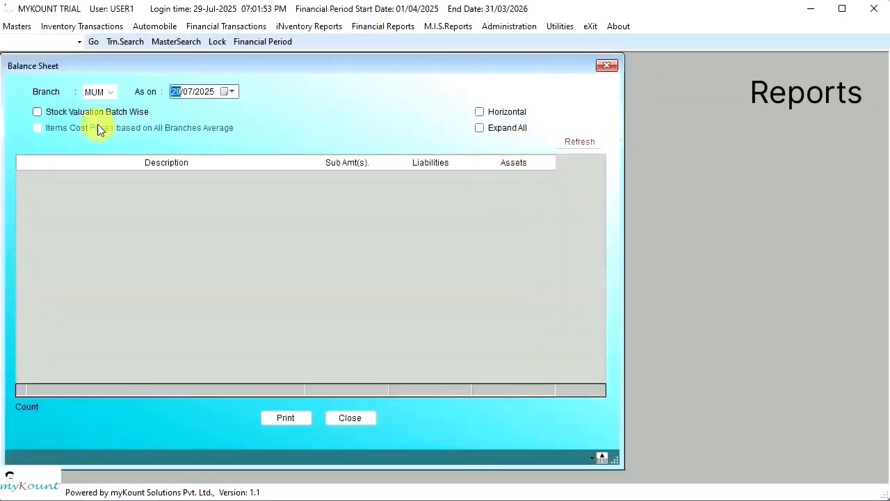
pyautogui.click(110, 95)
pyautogui.click(98, 105)
pyautogui.click(37, 112)
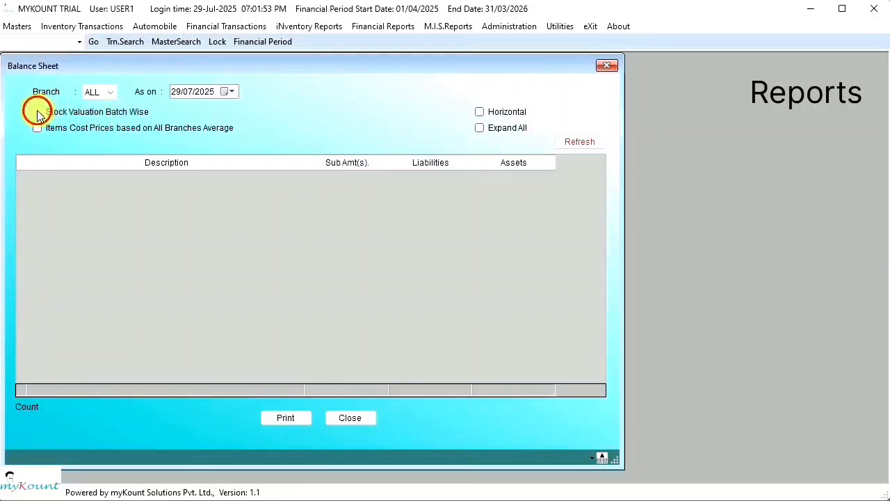
pyautogui.click(580, 142)
# Step: Expand Accounts Receivable and Accounts Payable in the balance sheet, and open the Supplier Control Account's balances summary
pyautogui.click(20, 178)
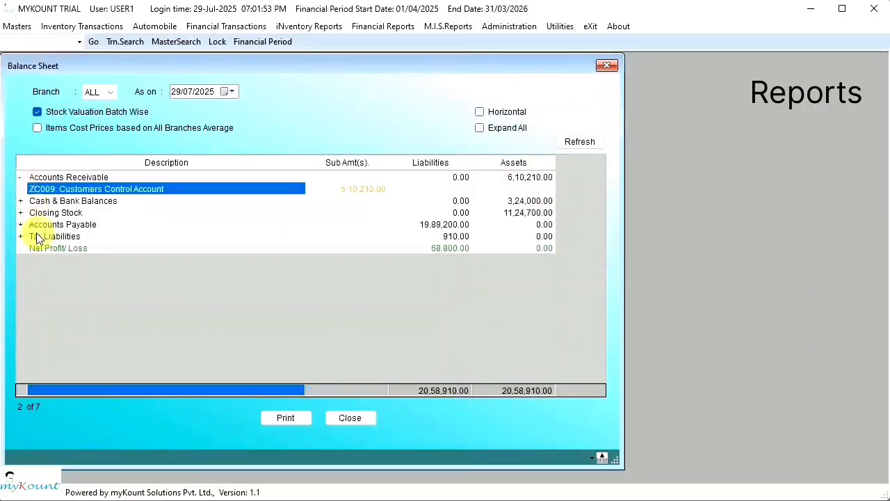
pyautogui.click(20, 225)
pyautogui.doubleClick(89, 236)
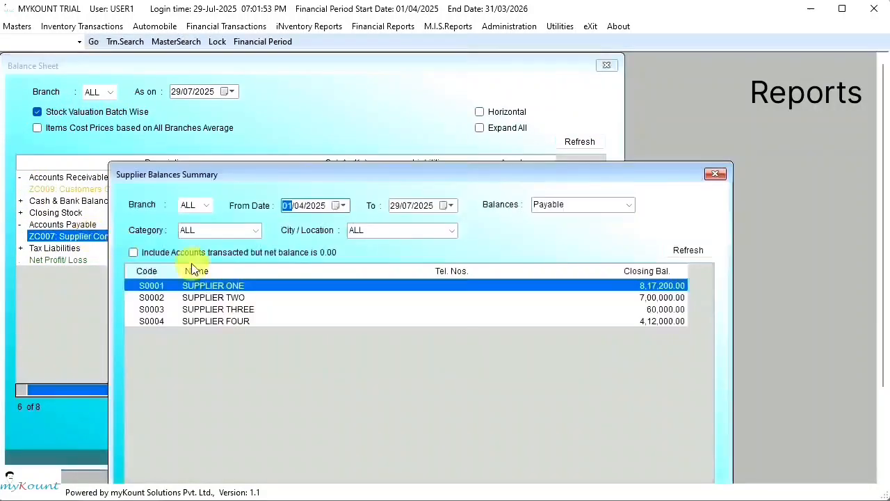
# Step: Filter the supplier balances by Receivable, switch back to Payable, and open the details of SUPPLIER THREE
pyautogui.click(615, 204)
pyautogui.click(600, 229)
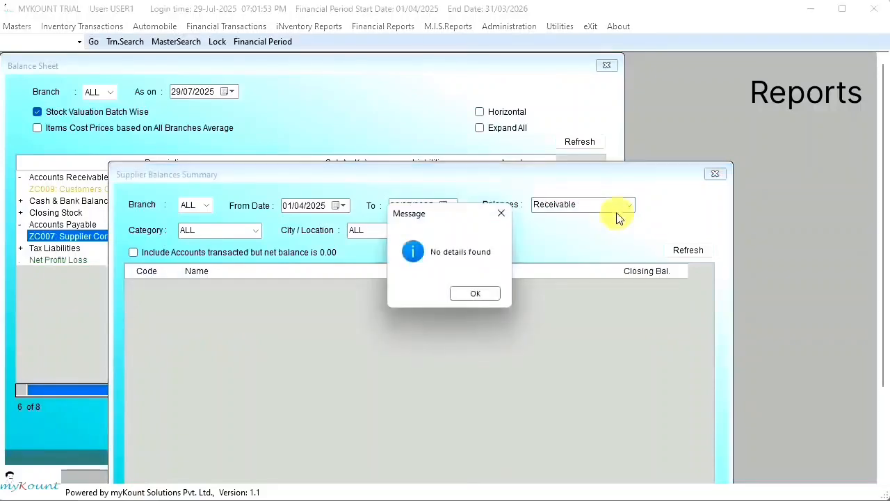
pyautogui.press('Return')
pyautogui.click(628, 204)
pyautogui.click(589, 219)
pyautogui.click(310, 310)
pyautogui.doubleClick(311, 310)
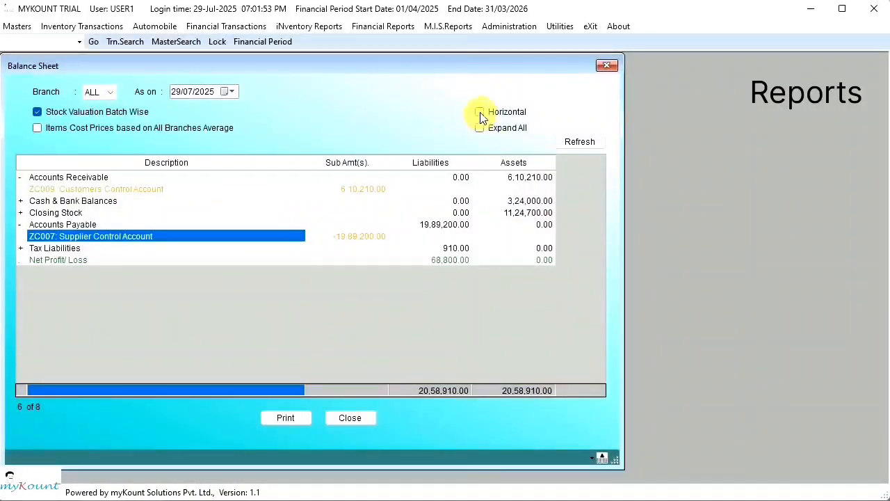
# Step: Show the balance sheet in horizontal layout with all groups expanded, and close the report
pyautogui.click(480, 112)
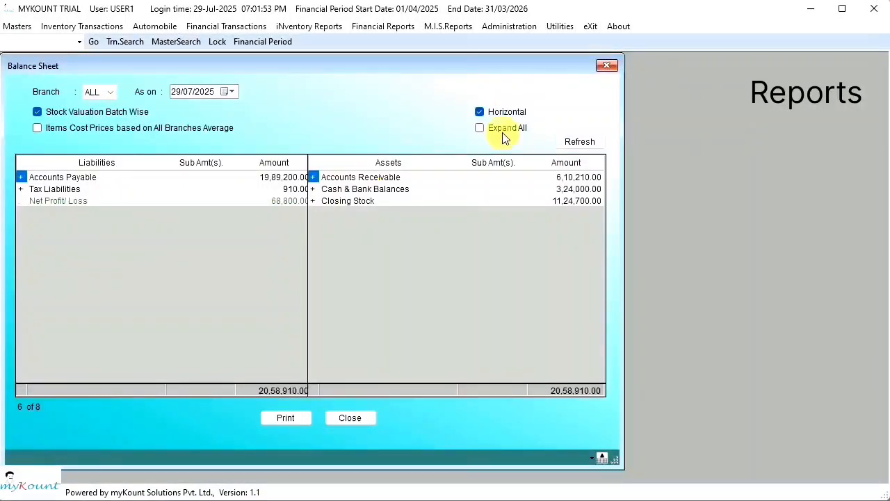
pyautogui.click(479, 128)
pyautogui.click(350, 419)
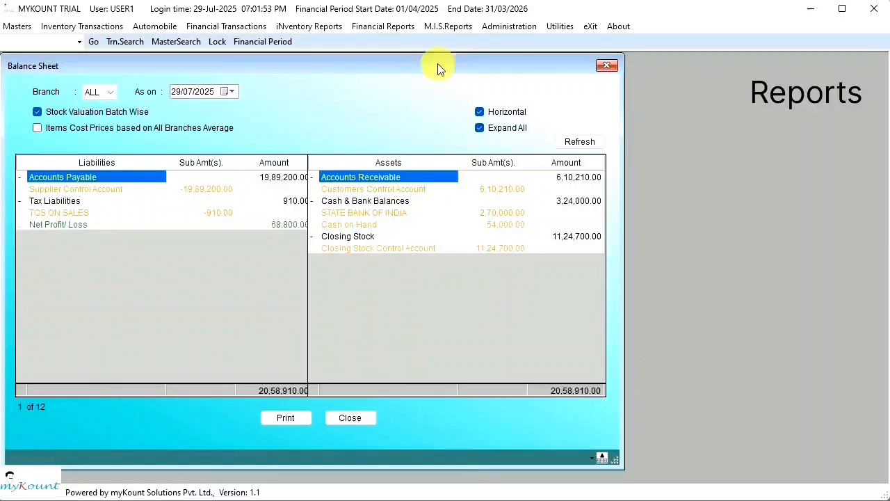
# Step: Generate the Audit Trail for all branches and USER1 from 01/07/2025 to 29/07/2025
pyautogui.click(439, 28)
pyautogui.click(501, 104)
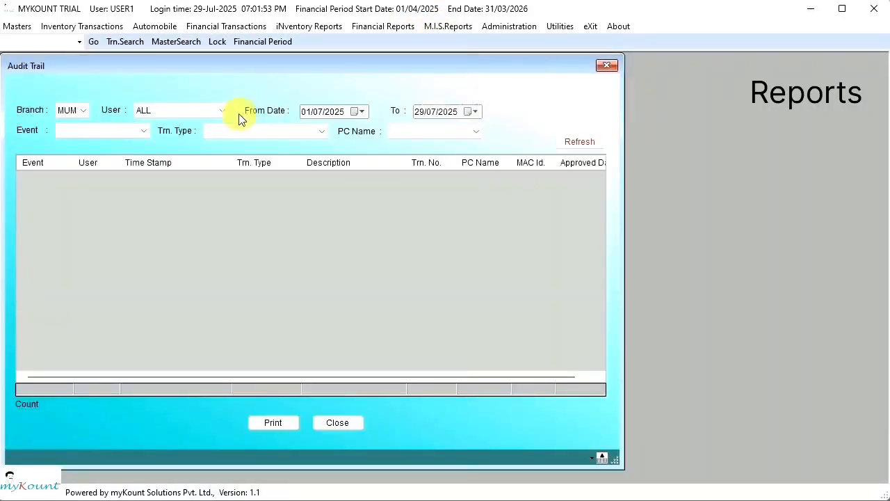
pyautogui.click(83, 111)
pyautogui.click(70, 123)
pyautogui.click(221, 113)
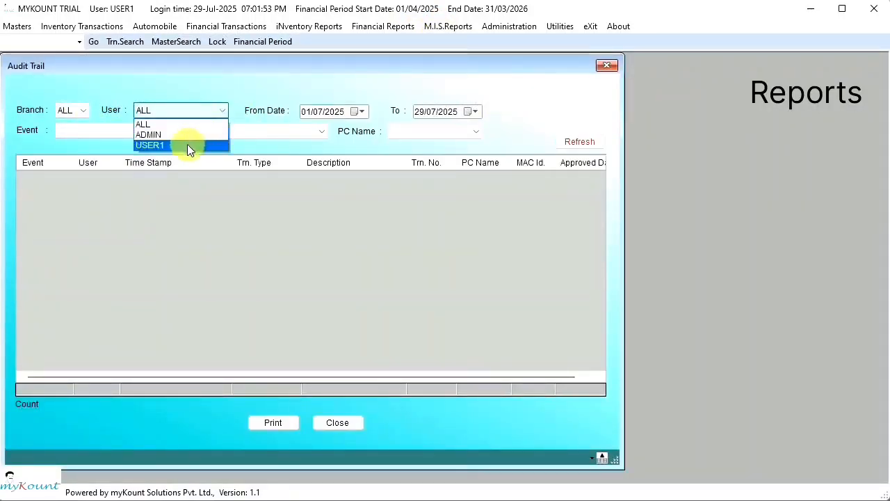
pyautogui.click(188, 145)
pyautogui.click(576, 143)
# Step: Filter the audit trail by Login events, reset the event filter to ALL, and check the available transaction types
pyautogui.click(135, 132)
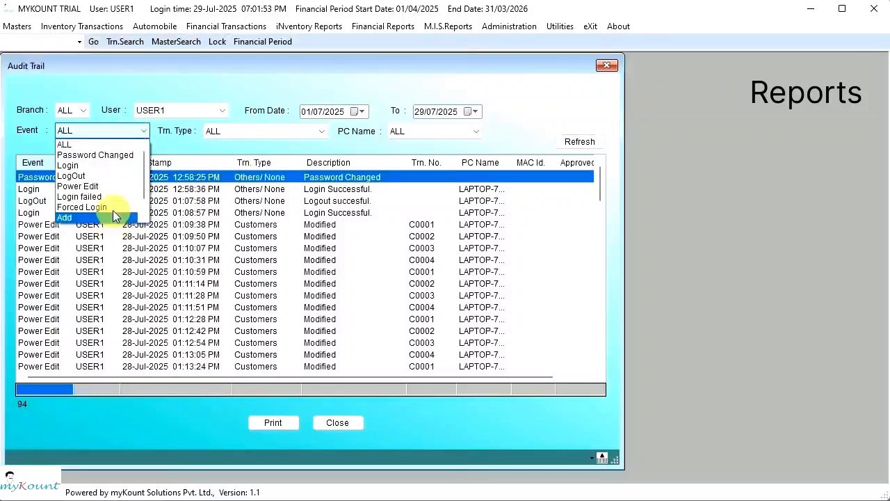
pyautogui.click(76, 165)
pyautogui.click(140, 130)
pyautogui.scroll(1, 134, 150)
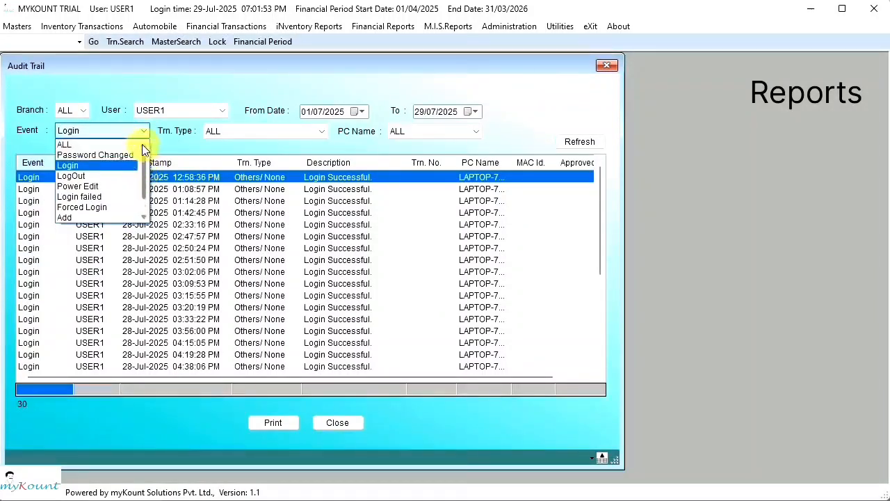
pyautogui.click(139, 145)
pyautogui.click(306, 131)
pyautogui.click(534, 132)
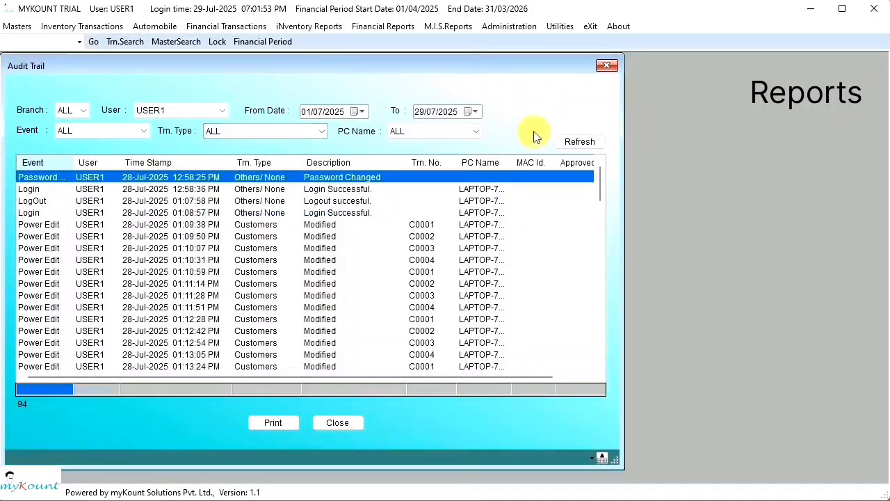